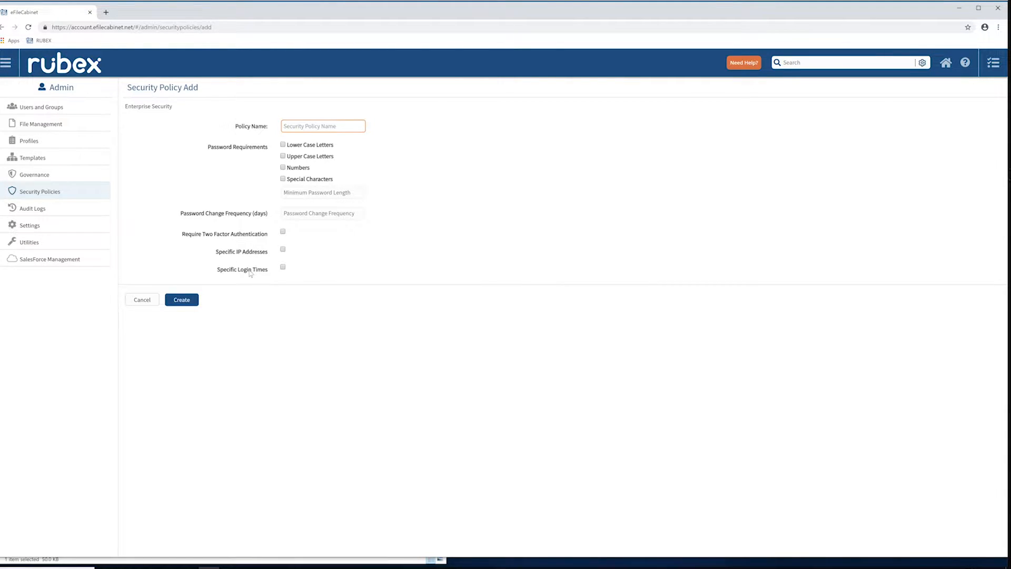
Review the settings of the Company Passwords and Outside office restriction security policies, and return to the policy list.
left_click(49, 193)
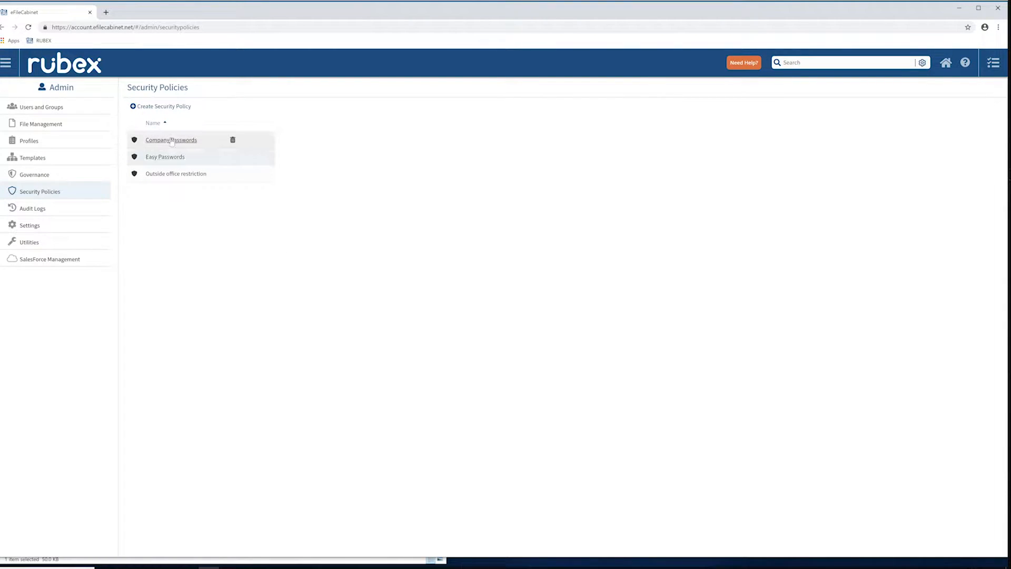
left_click(173, 141)
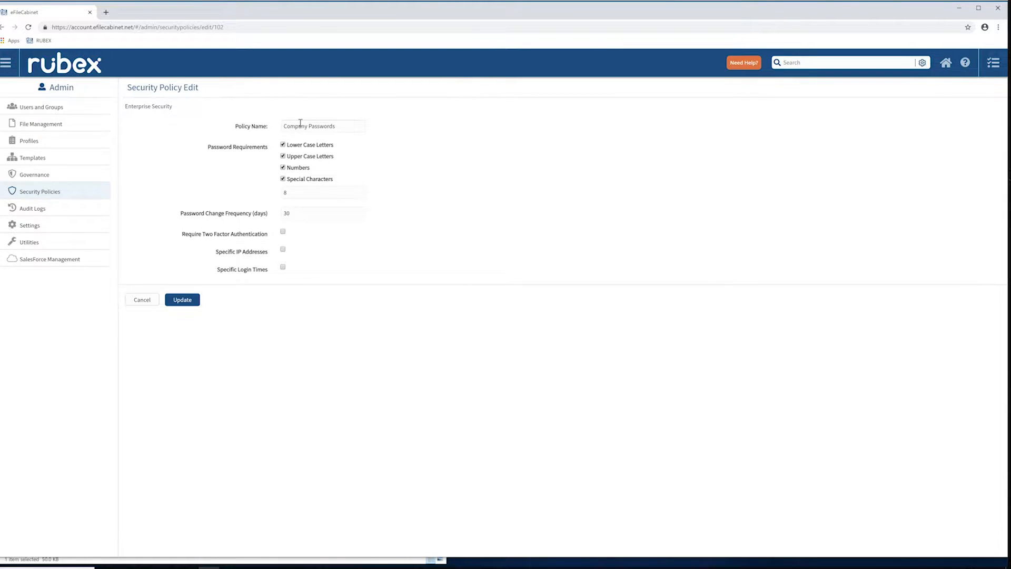
left_click(36, 193)
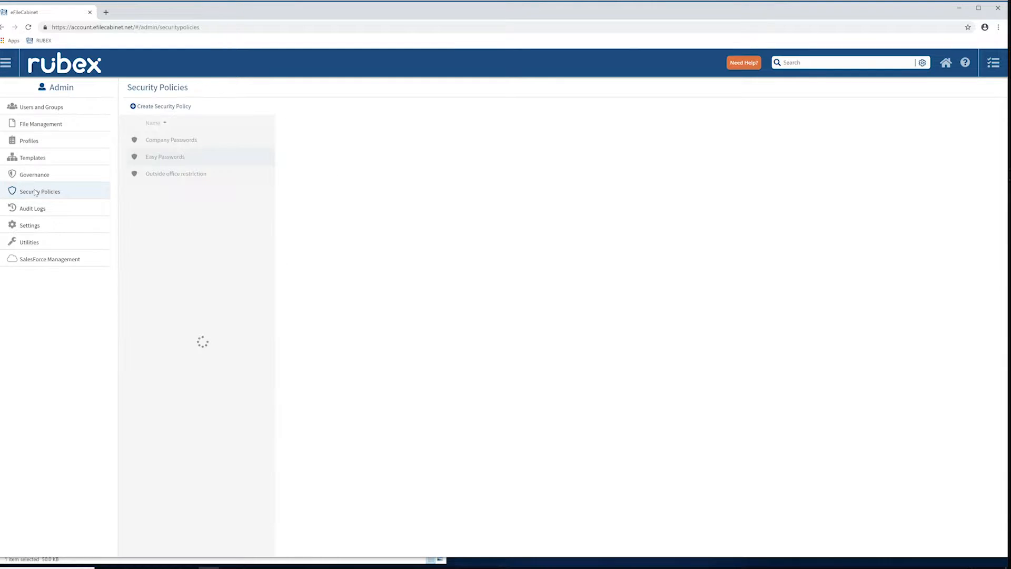
left_click(188, 178)
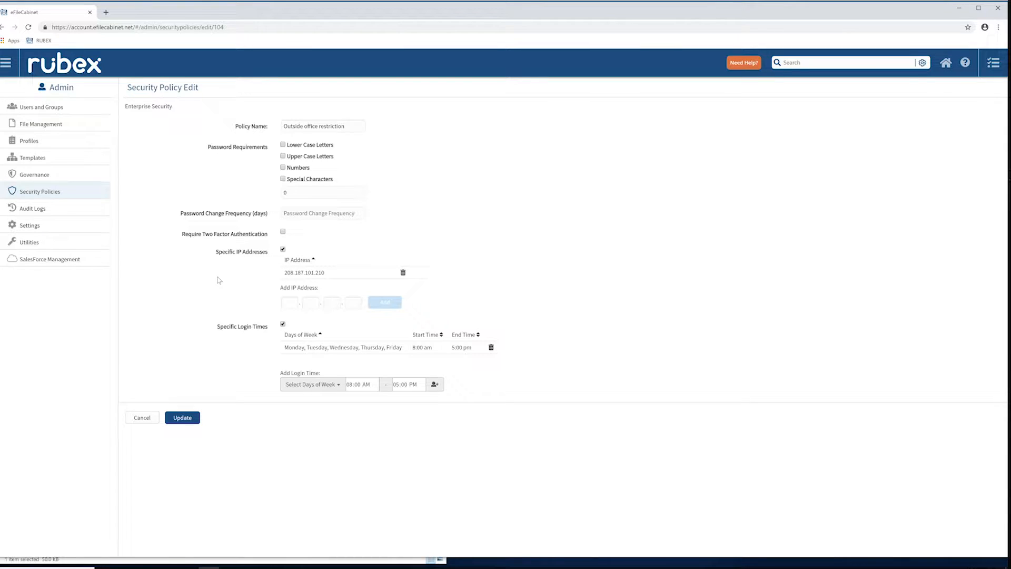
left_click(52, 193)
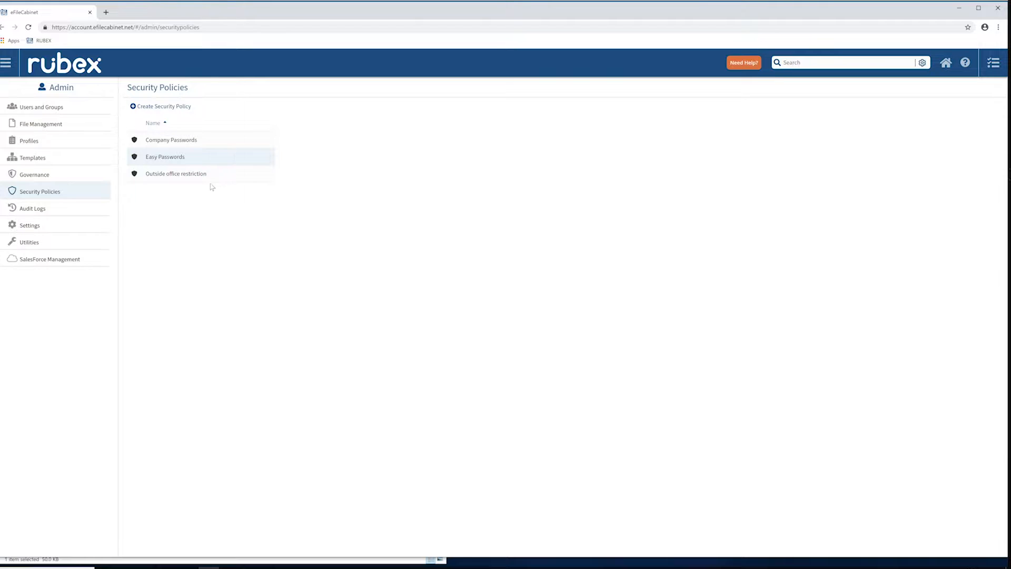
Open the IP Restriction user group and examine its assigned security policy, the policy choices and its members.
left_click(56, 110)
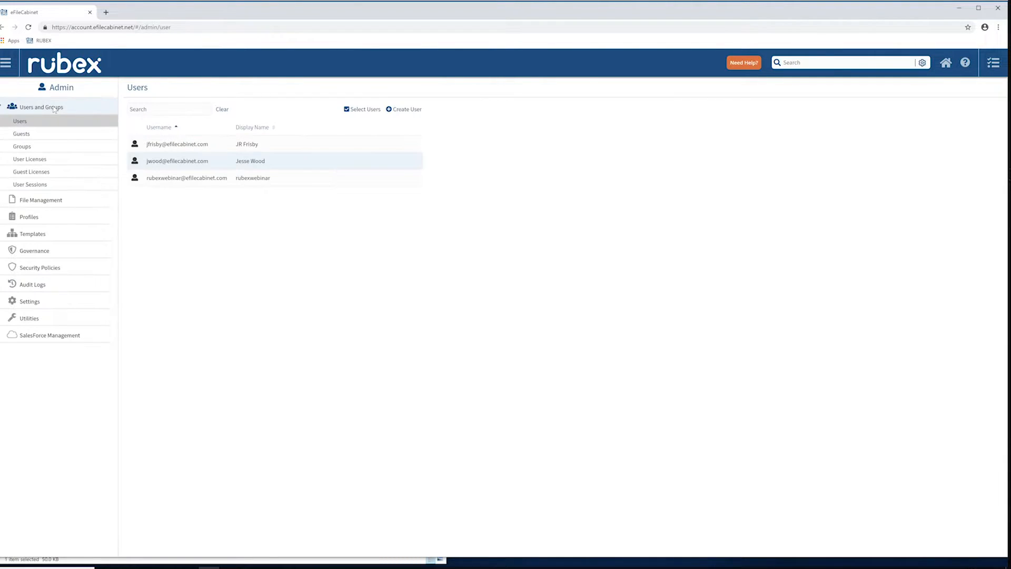
left_click(22, 147)
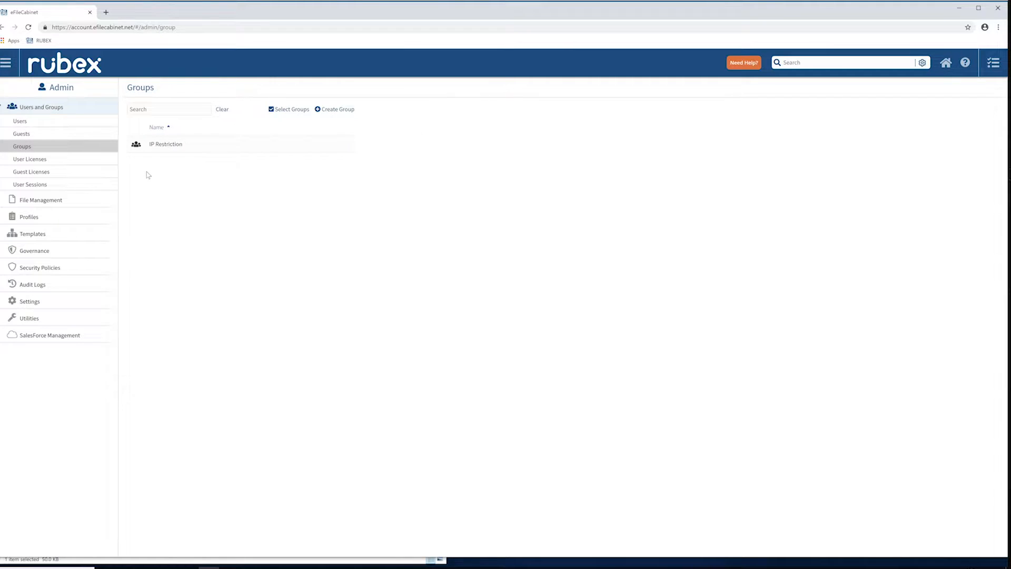
left_click(166, 145)
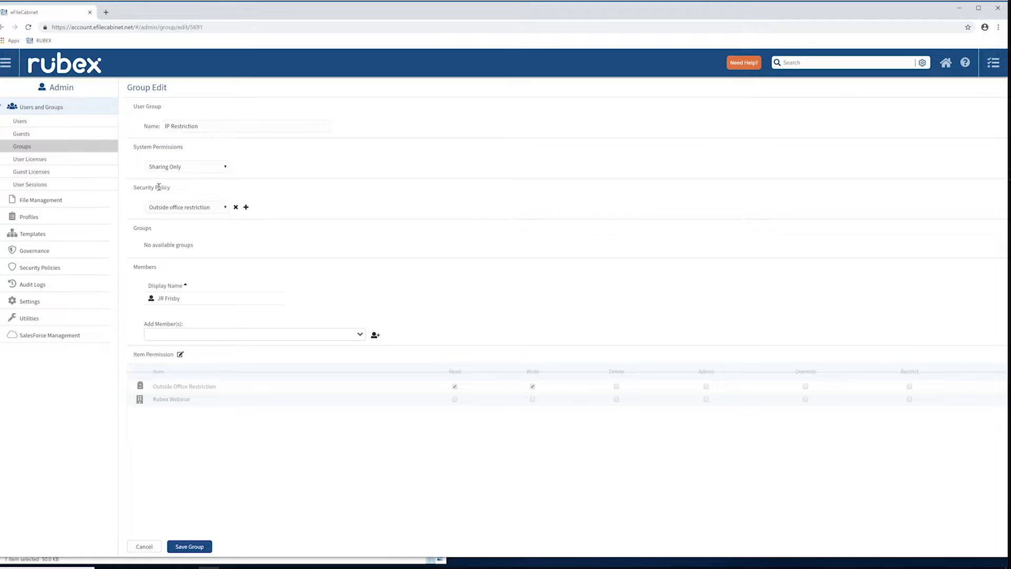
left_click(226, 208)
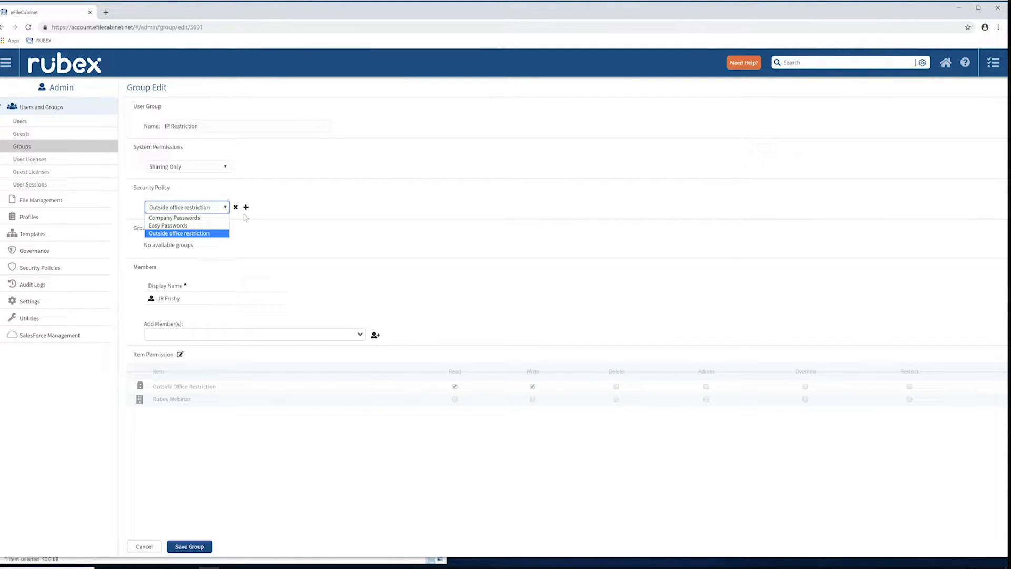
left_click(251, 228)
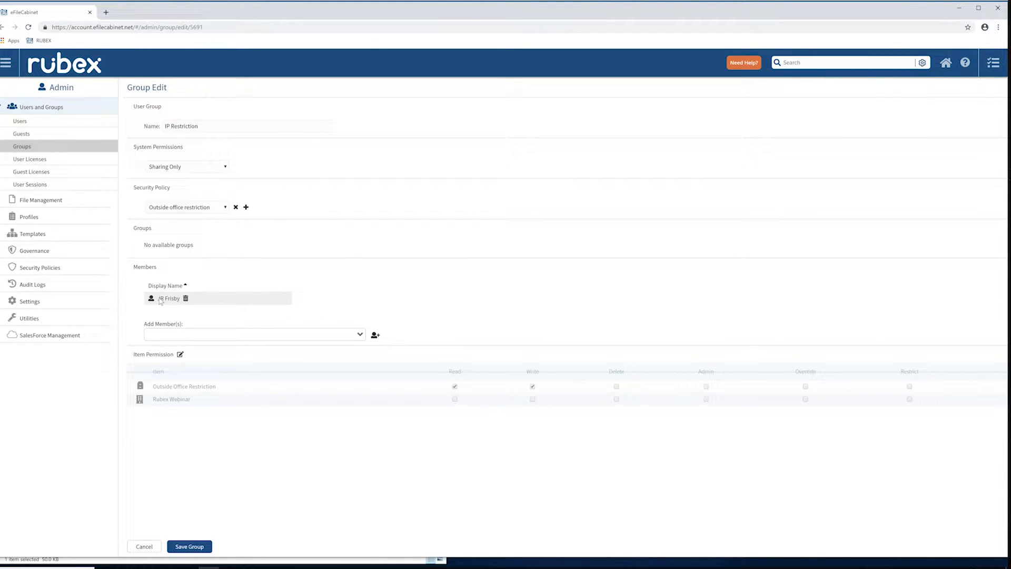
mouse_move(147, 568)
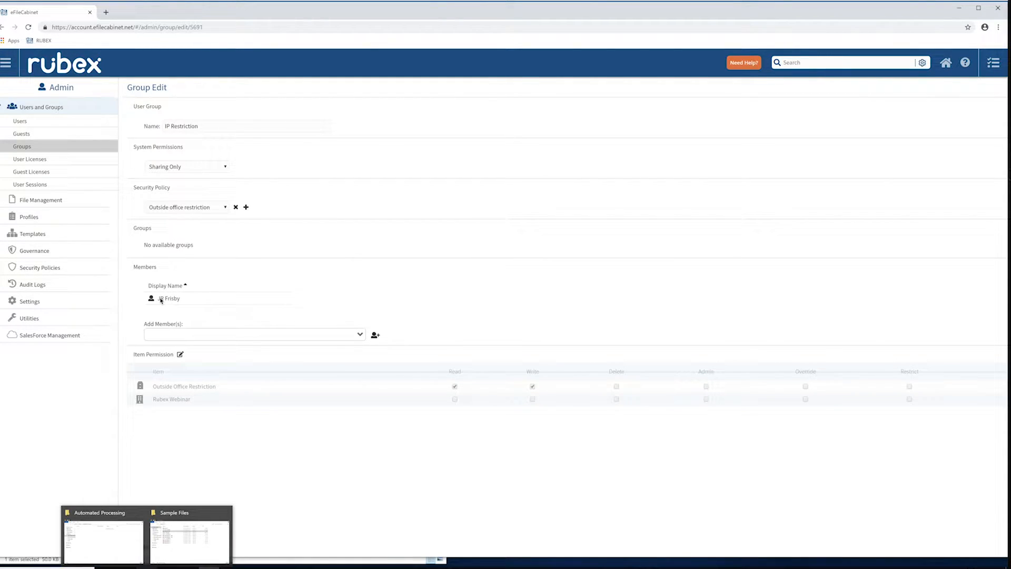
left_click(159, 296)
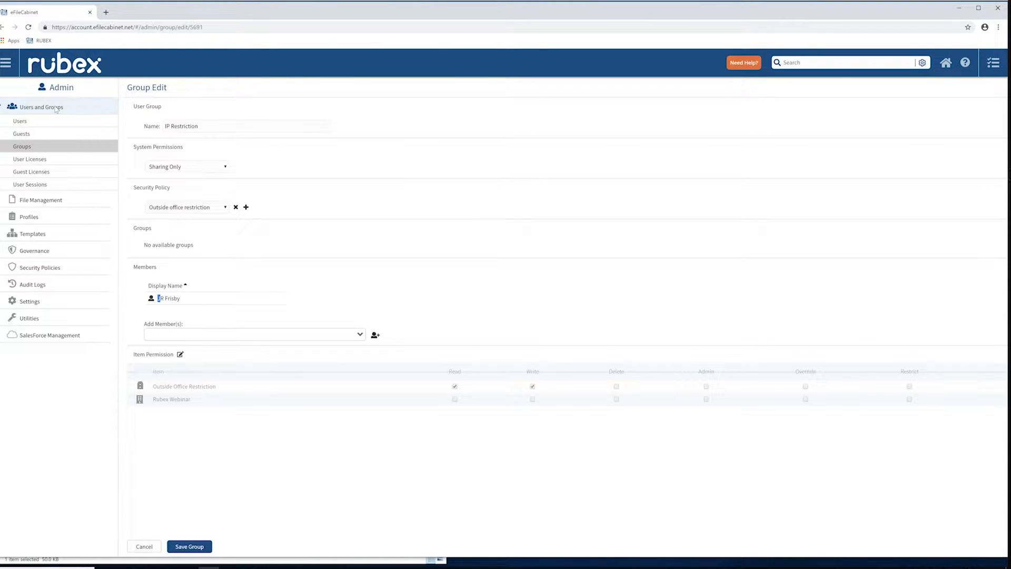
Open the first account in the user list and examine the security policy choices available for that user.
left_click(79, 120)
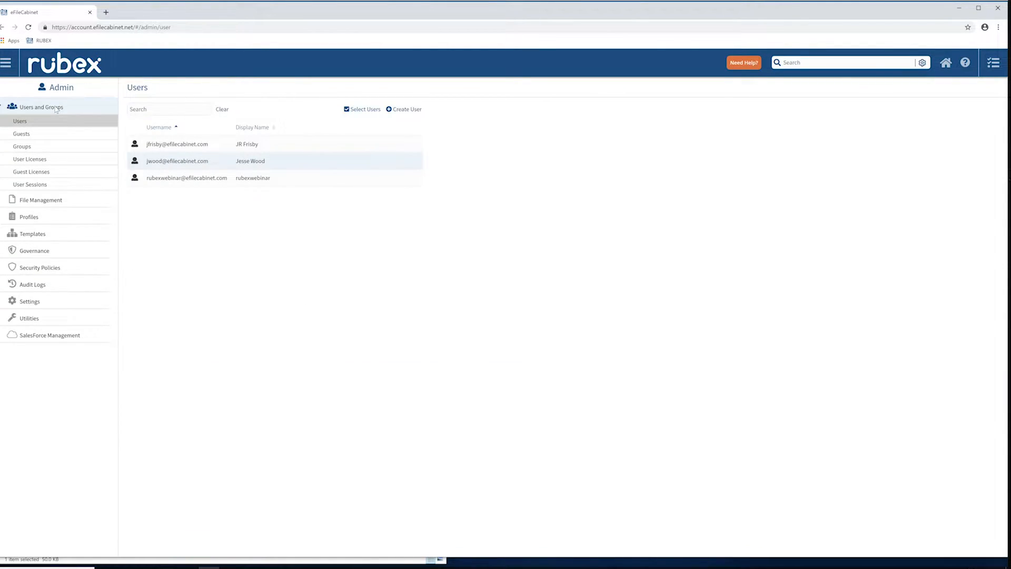
left_click(174, 146)
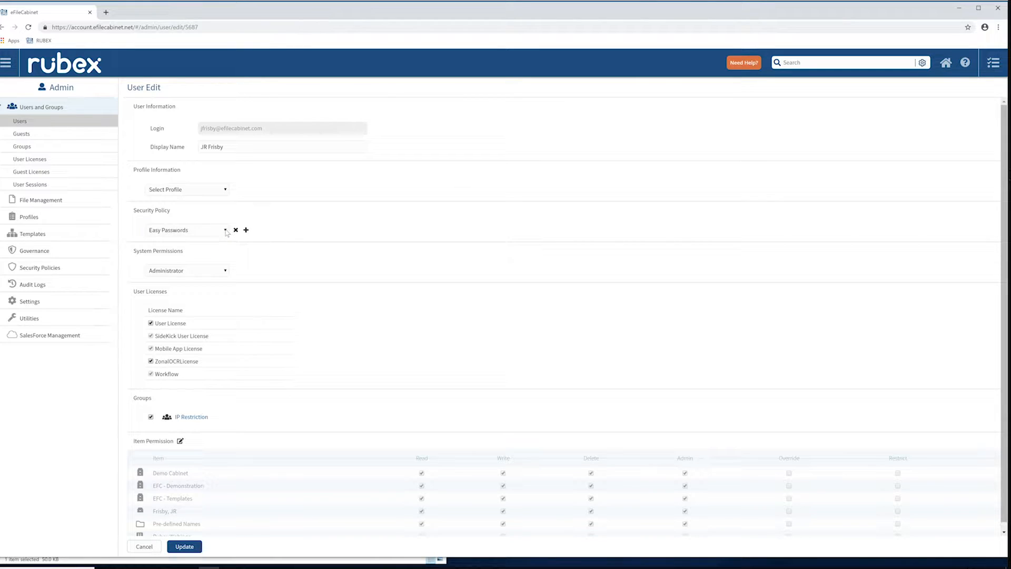
left_click(203, 235)
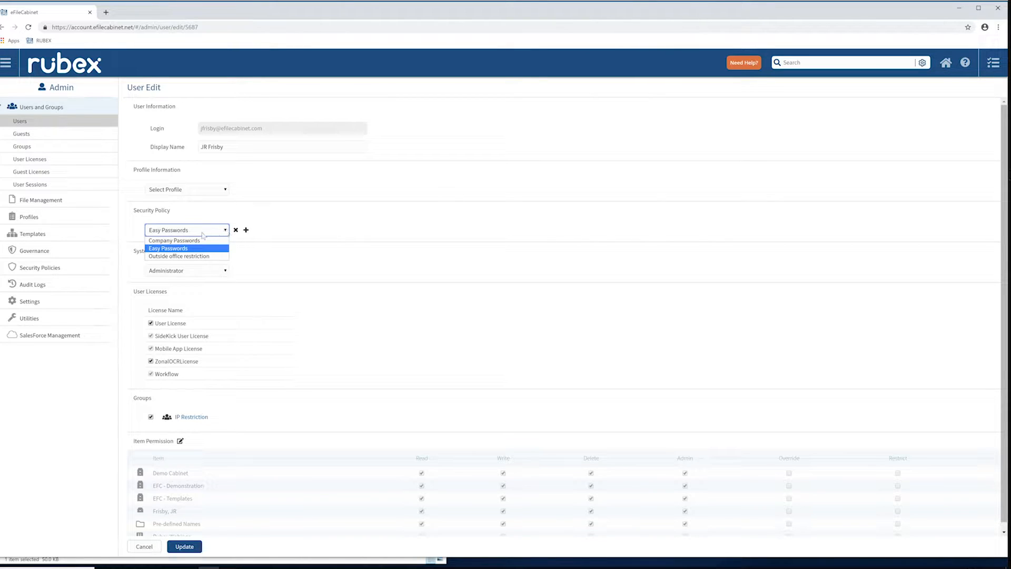
left_click(262, 254)
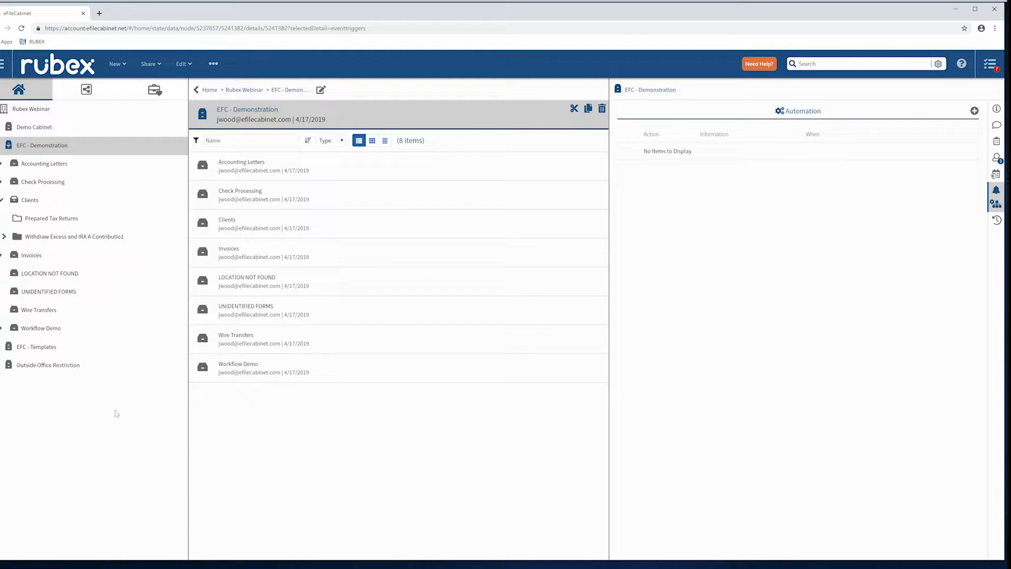
Expand the EFC - Templates cabinet, open the already expanded client drawer and select its Governance folder.
left_click(0, 347)
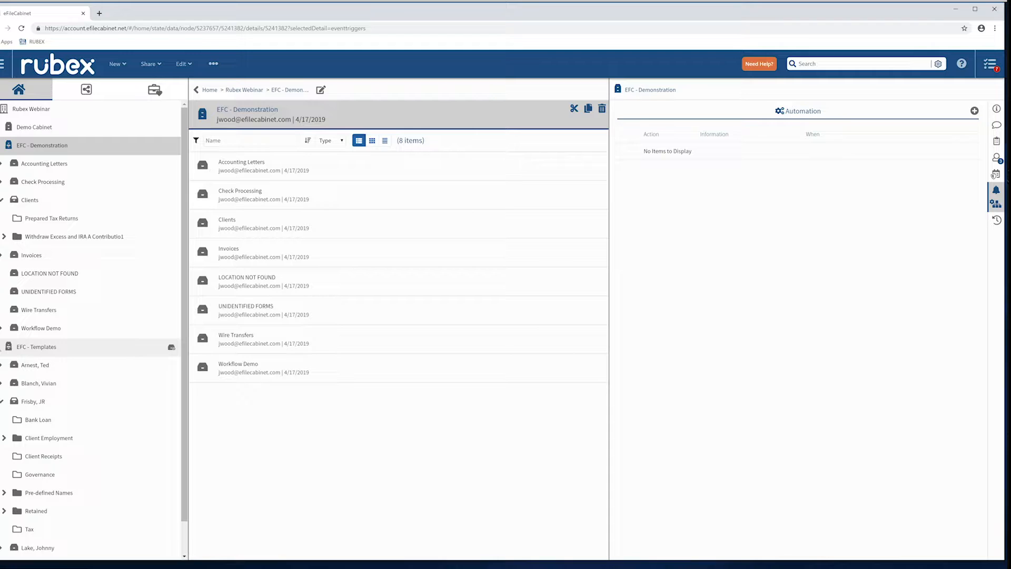
left_click(32, 402)
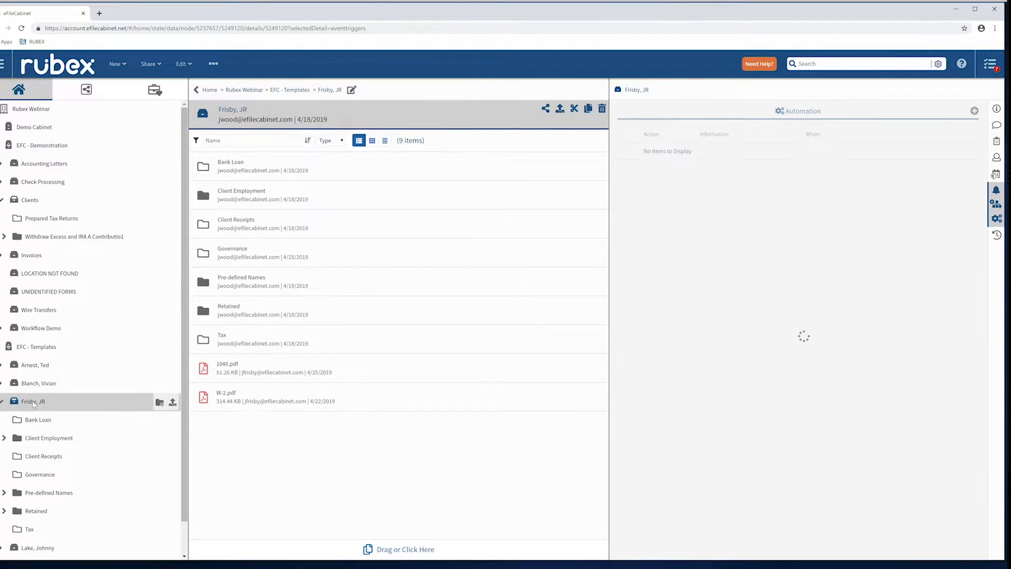
left_click(343, 257)
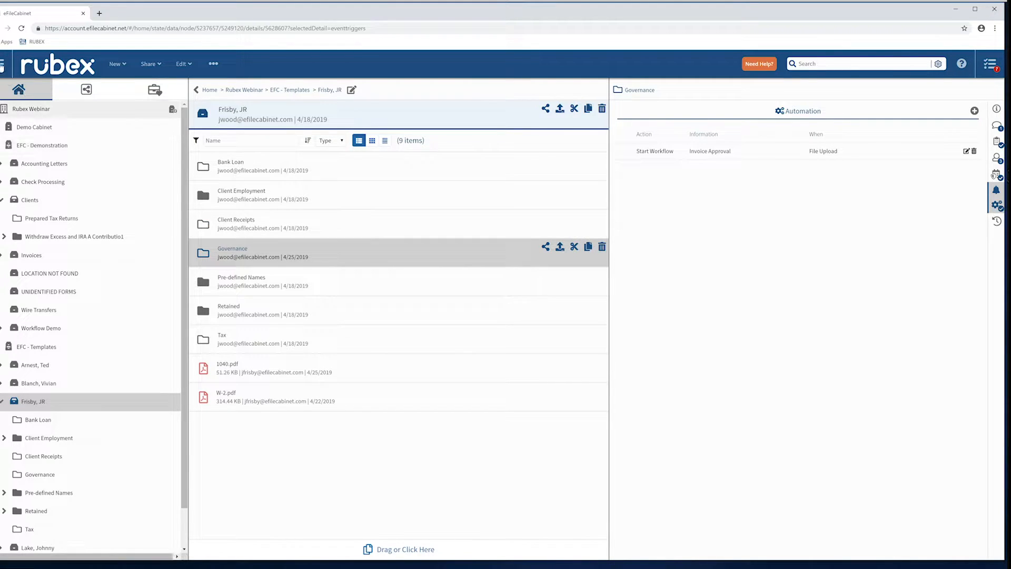
Open the Tax Template from the Work Templates library in Admin and expand its Bank Loan and Retained folders to examine their contents.
left_click(3, 63)
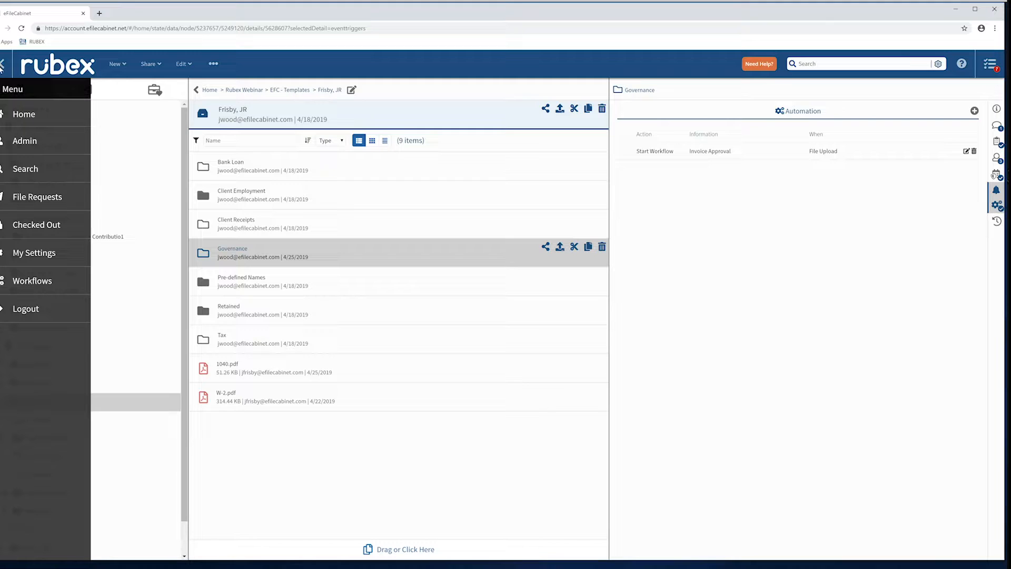
left_click(18, 141)
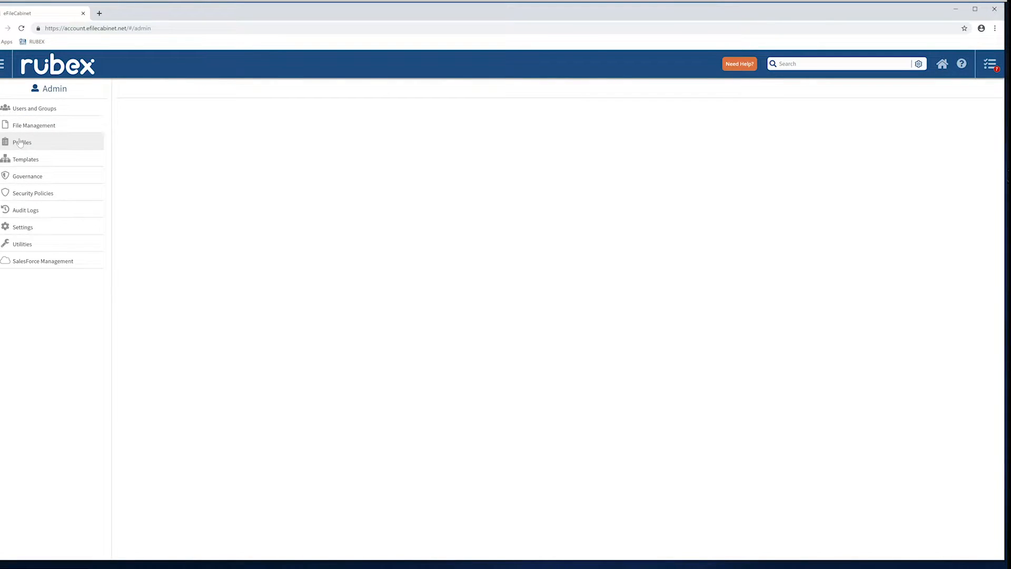
left_click(24, 161)
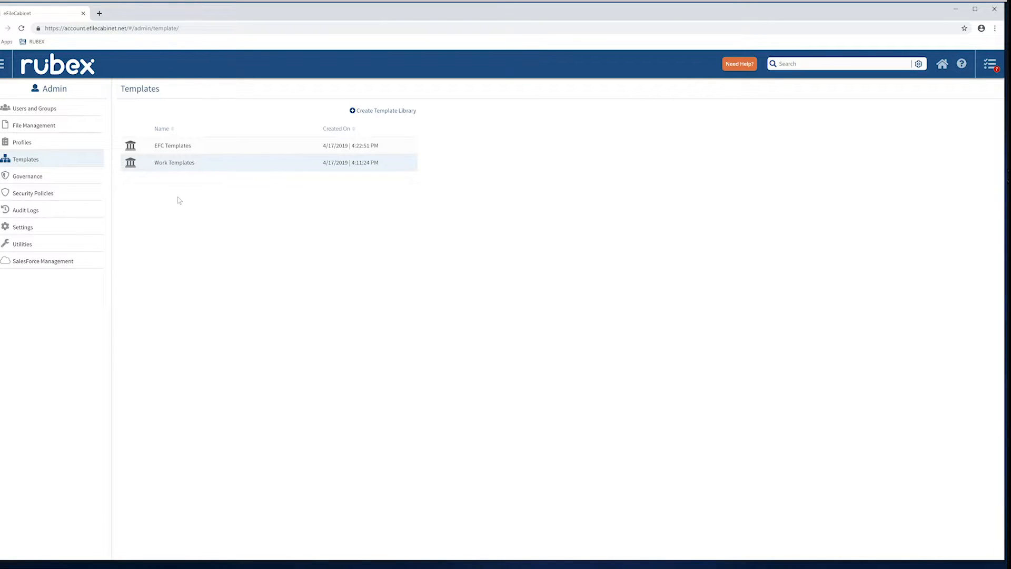
left_click(175, 163)
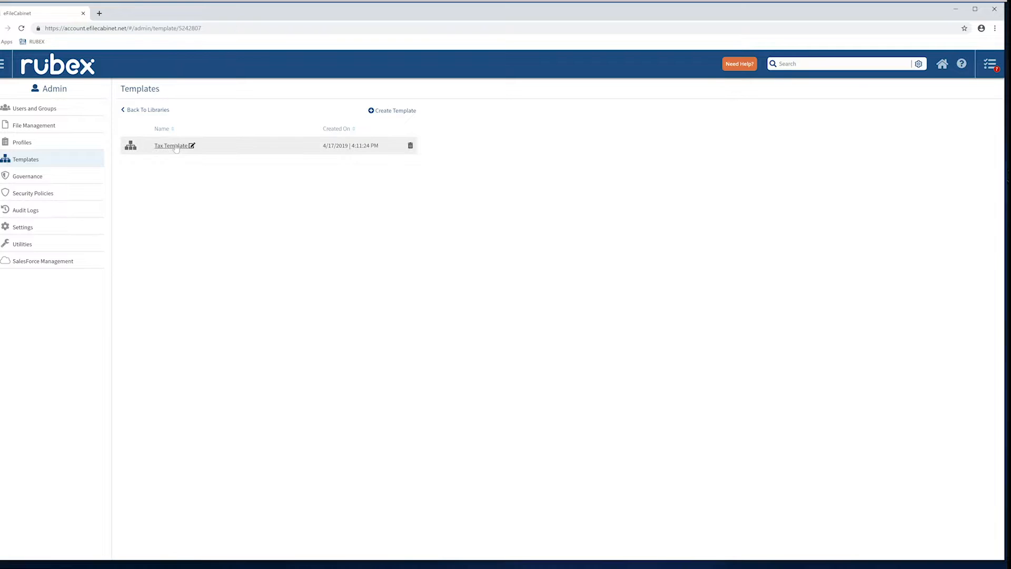
left_click(175, 147)
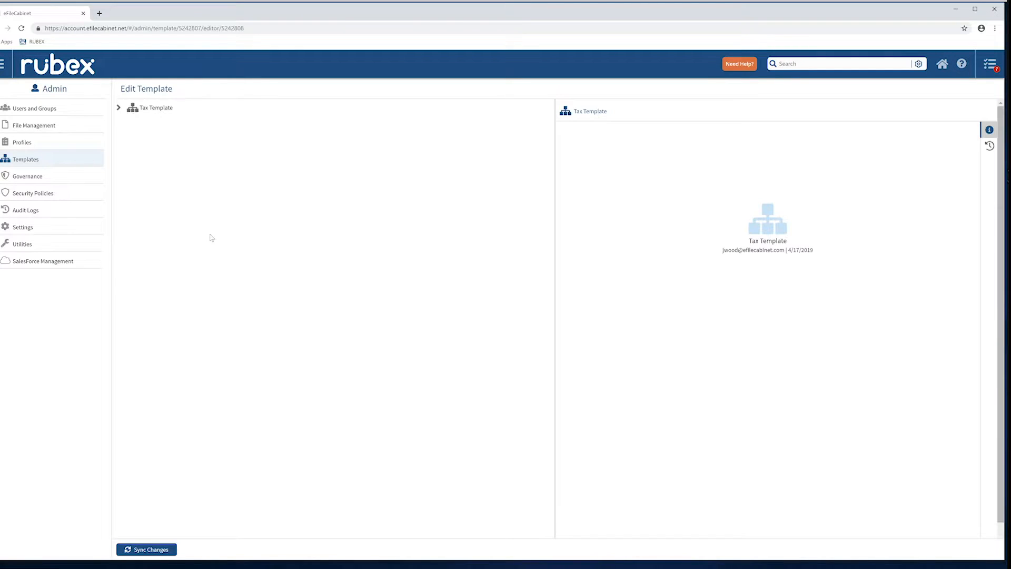
left_click(122, 112)
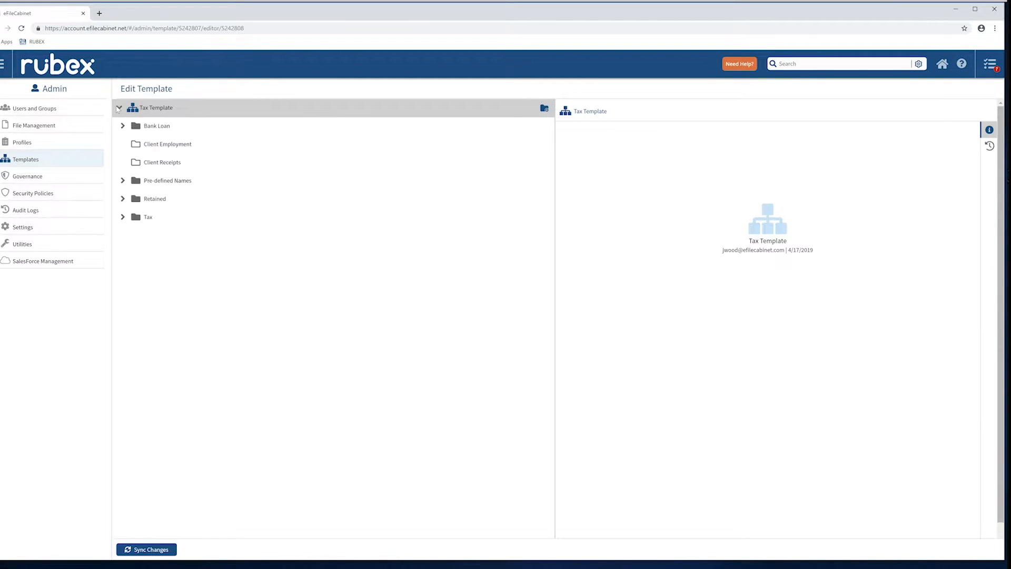
left_click(156, 128)
left_click(156, 129)
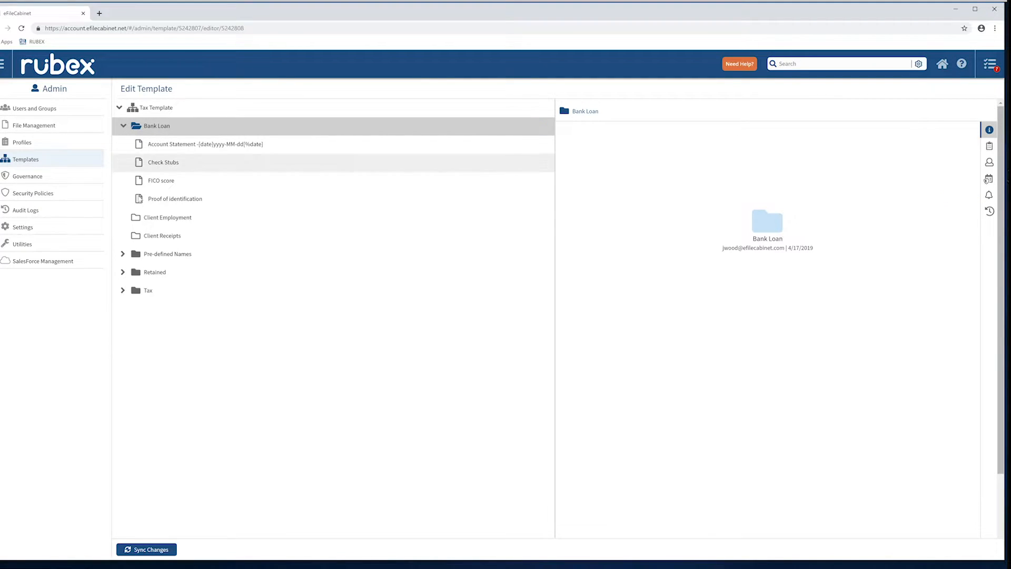
left_click(123, 272)
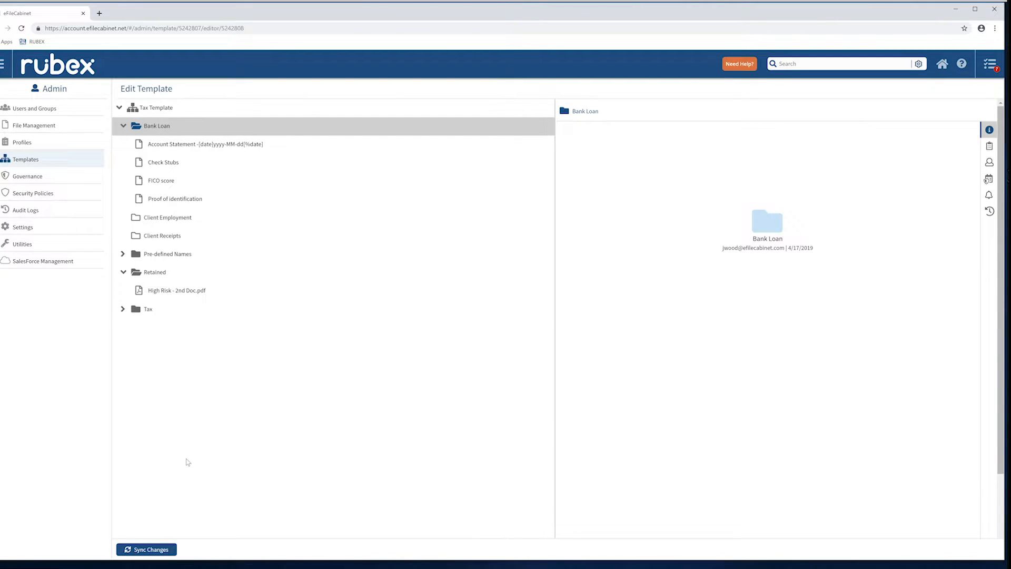
Return to the client drawer, examine the advanced sharing options for 1040.pdf, and cancel without sharing.
left_click(2, 64)
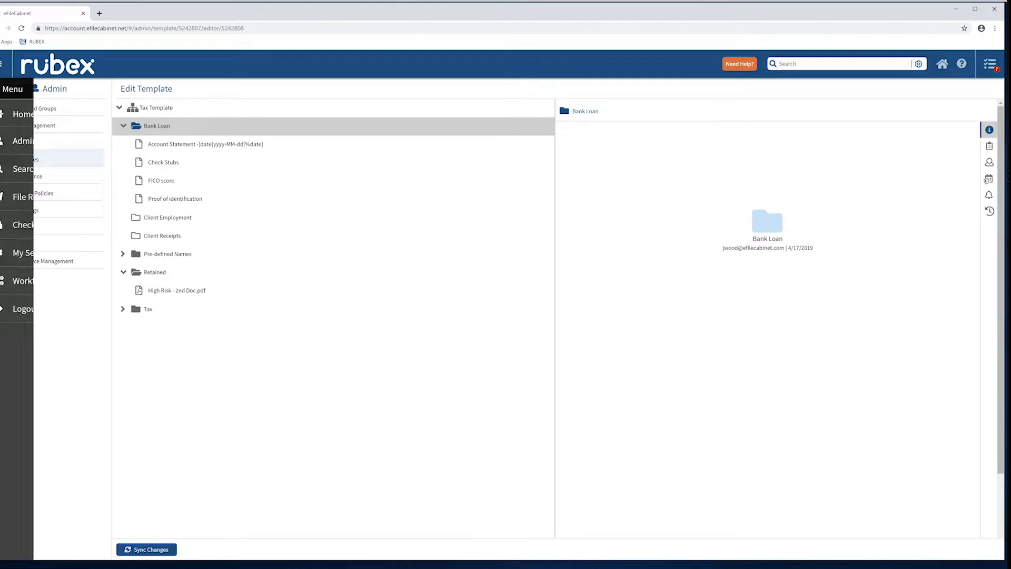
left_click(29, 118)
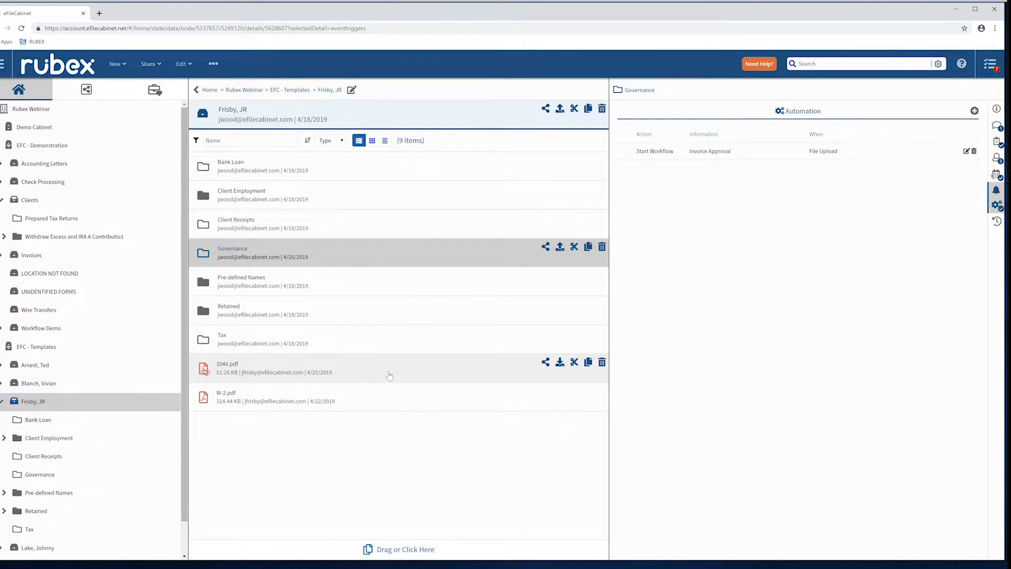
left_click(284, 371)
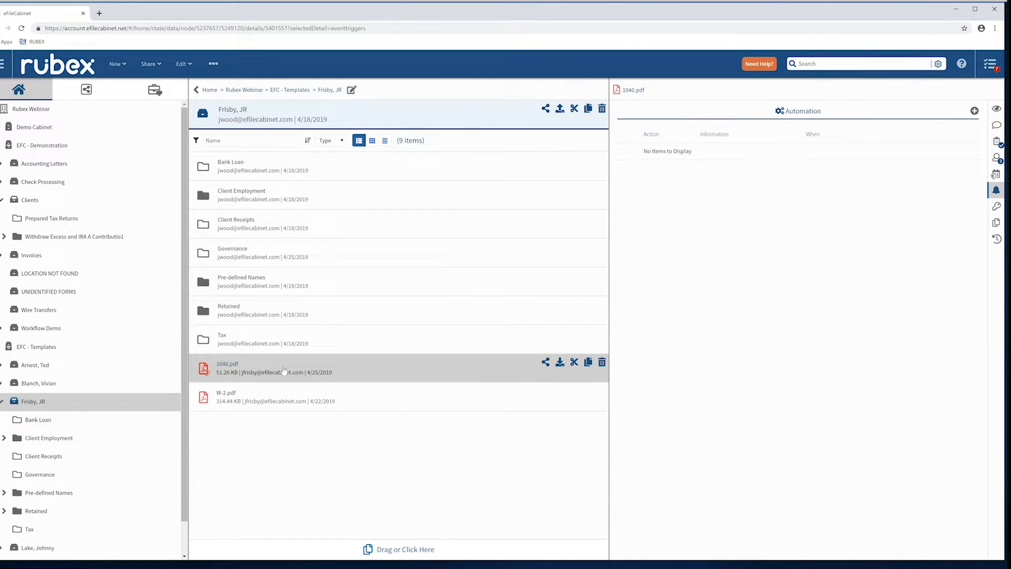
right_click(368, 373)
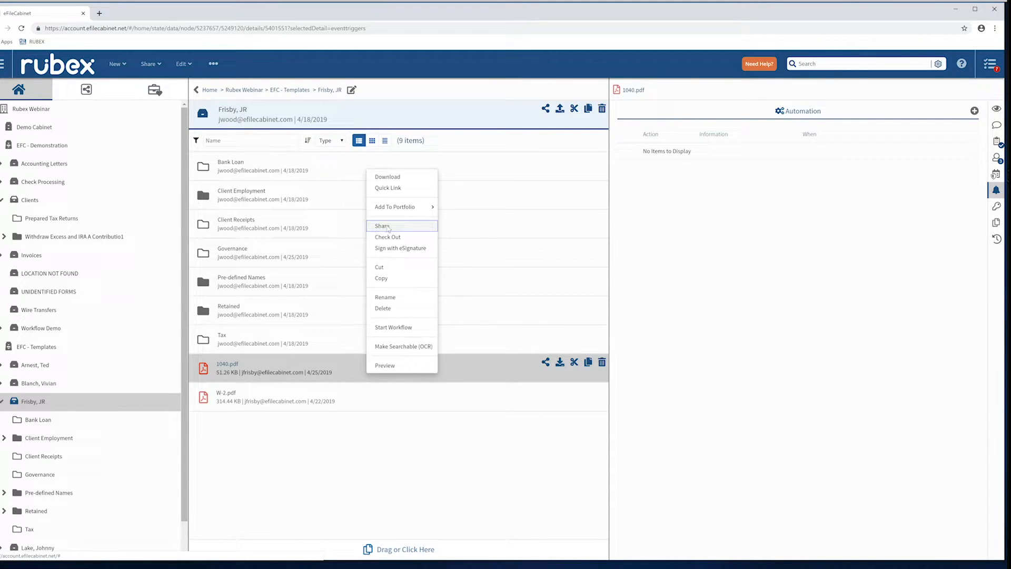
left_click(384, 227)
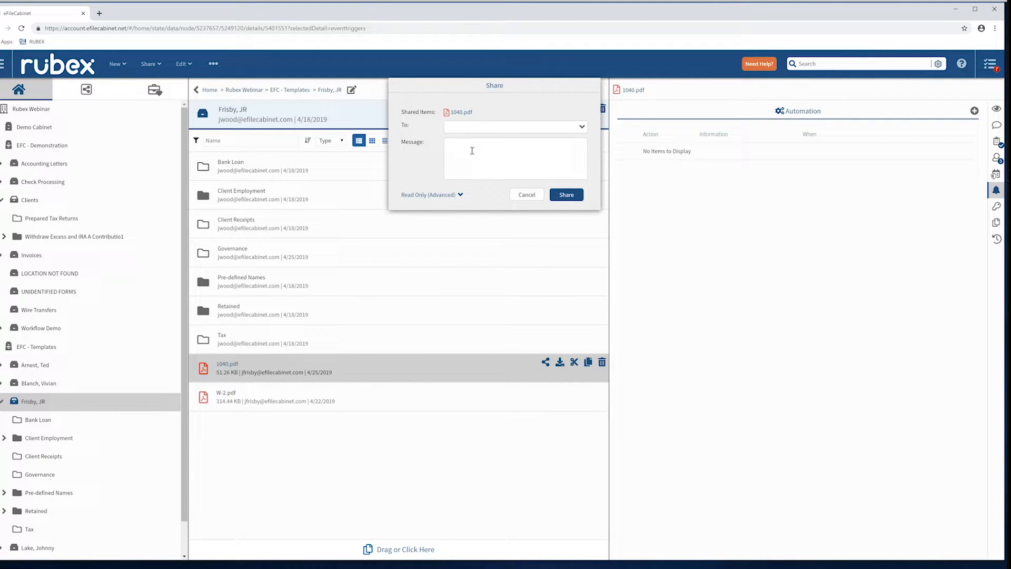
left_click(458, 194)
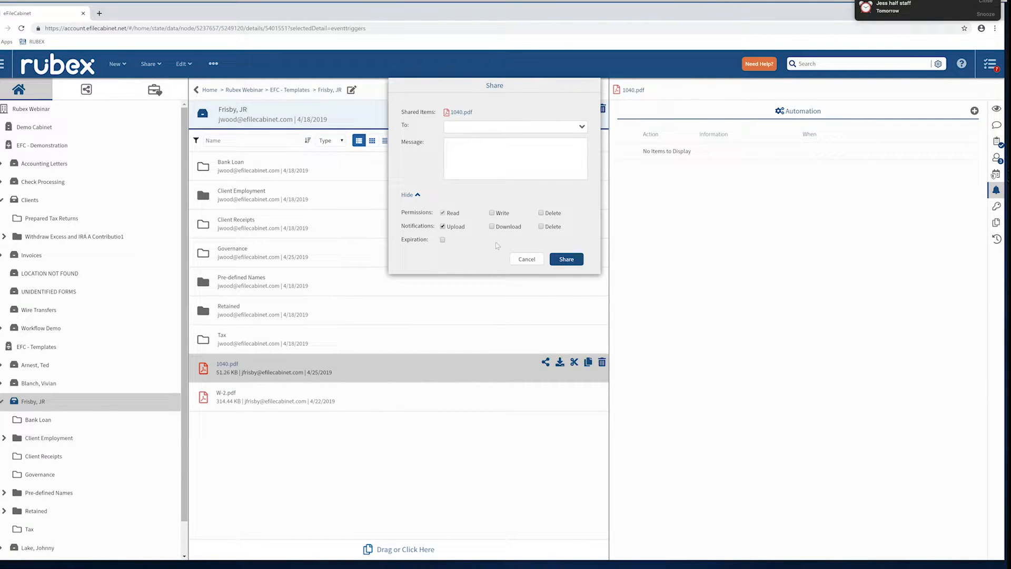
left_click(526, 261)
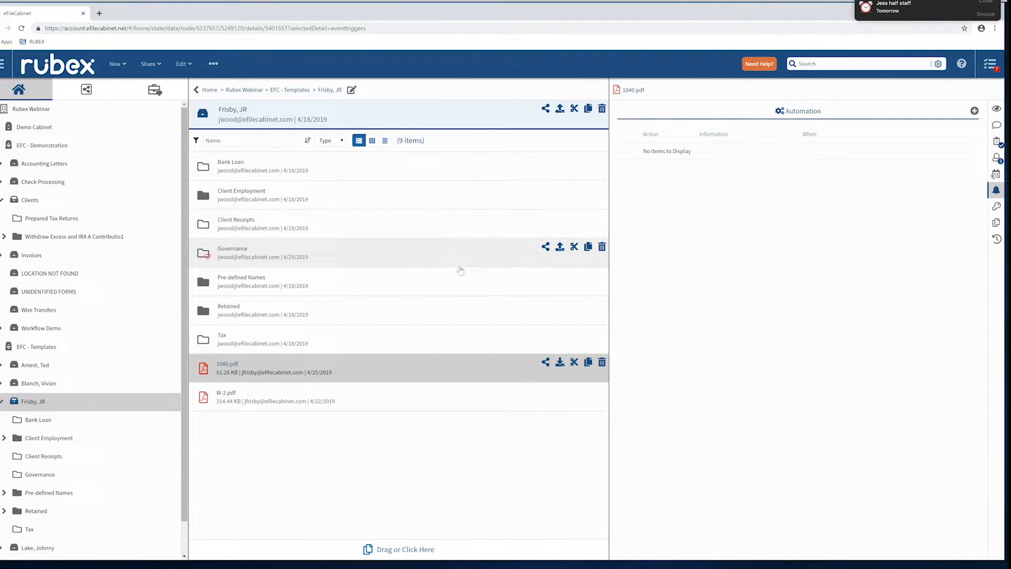
Open the EFC - Demonstration cabinet and collapse the EFC - Templates cabinet.
left_click(35, 144)
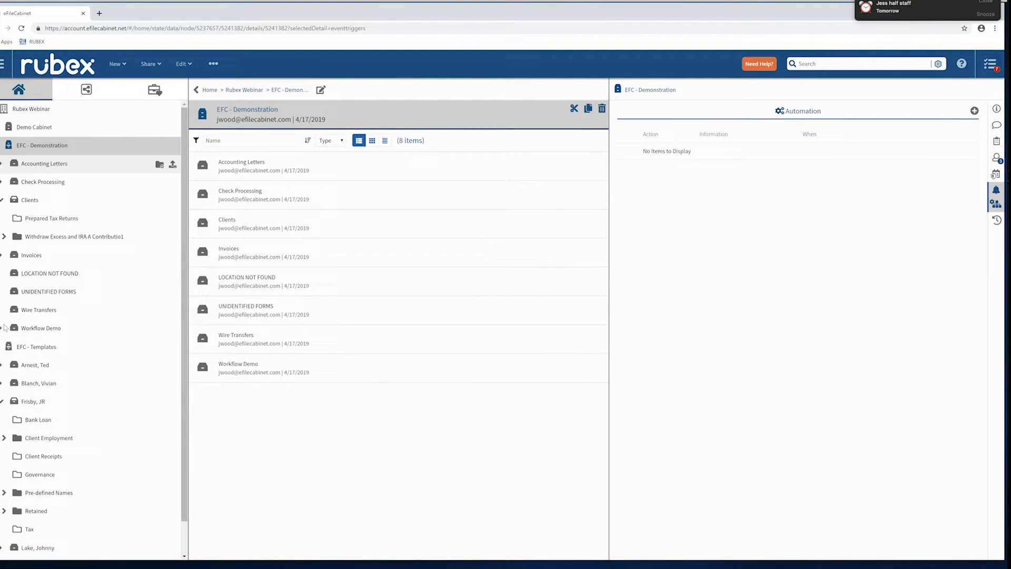
left_click(2, 347)
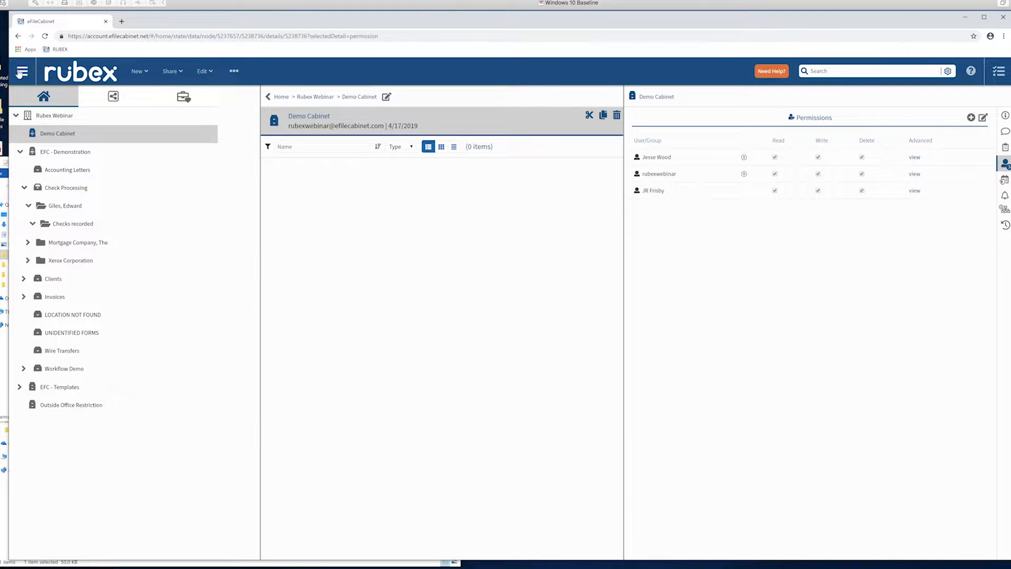
Go to File Requests and review the list of sent requests.
left_click(21, 71)
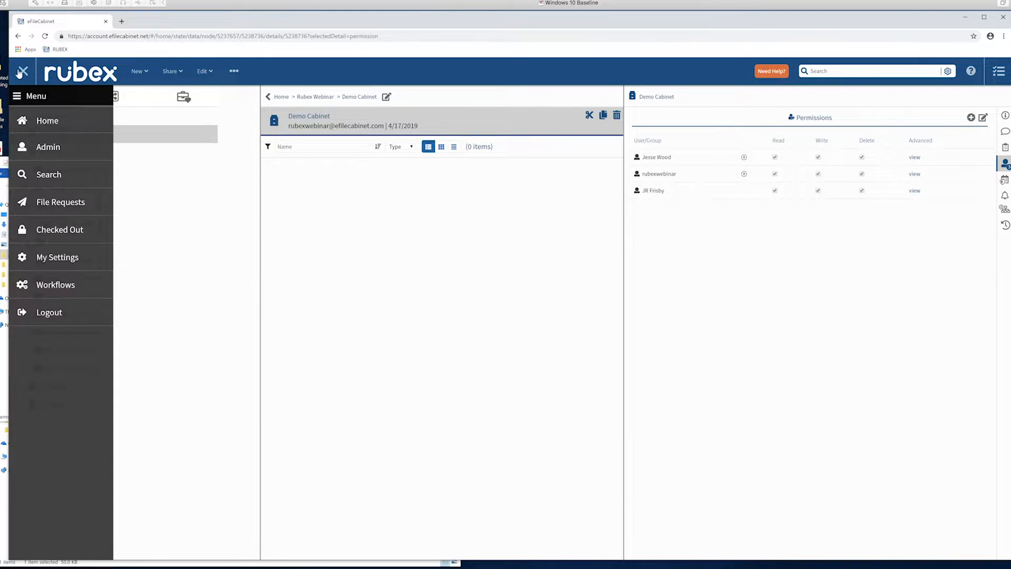
left_click(60, 203)
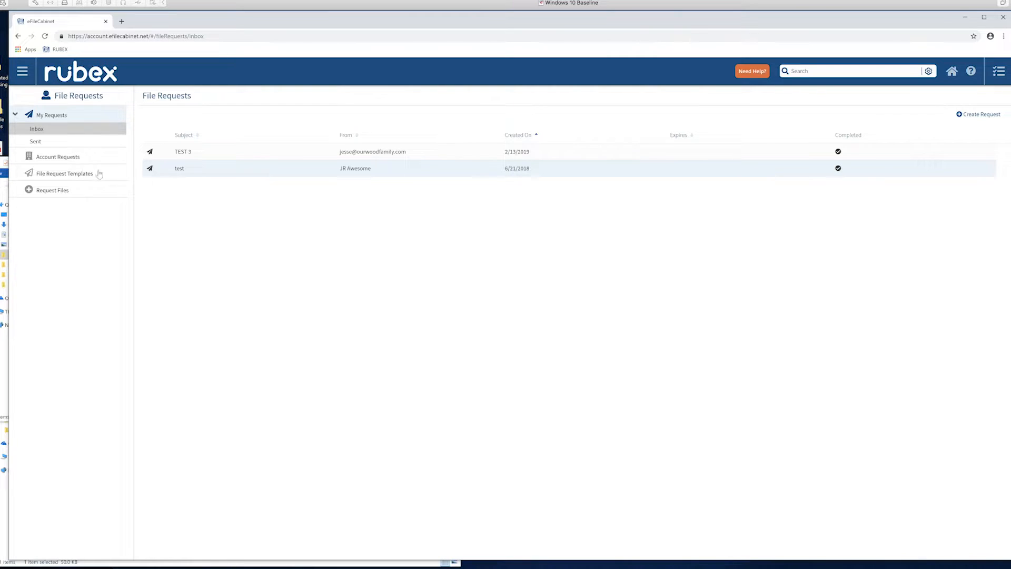
left_click(35, 142)
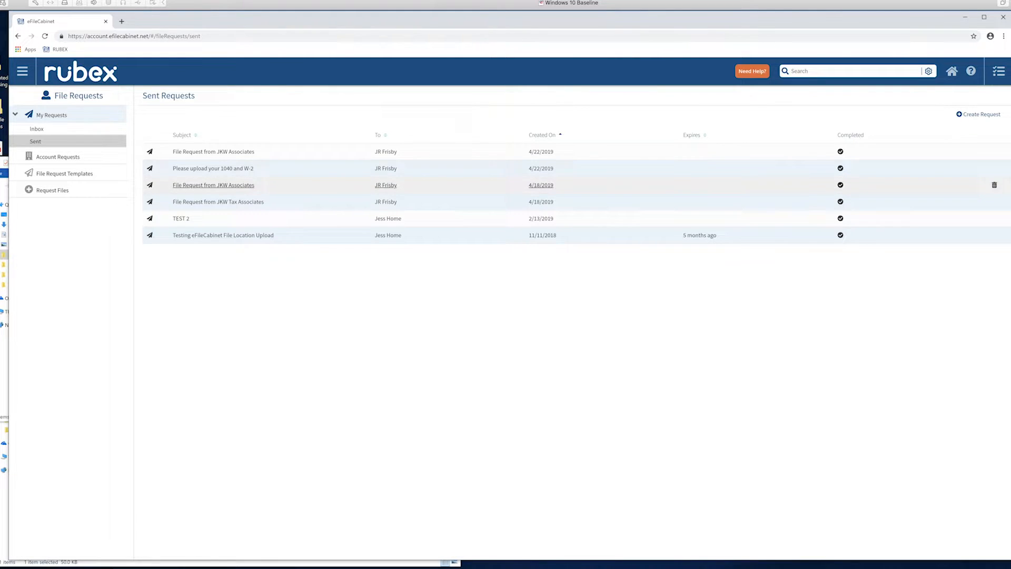
Create a new file request with the Retained folder of the client's drawer in EFC - Templates as its destination.
left_click(981, 114)
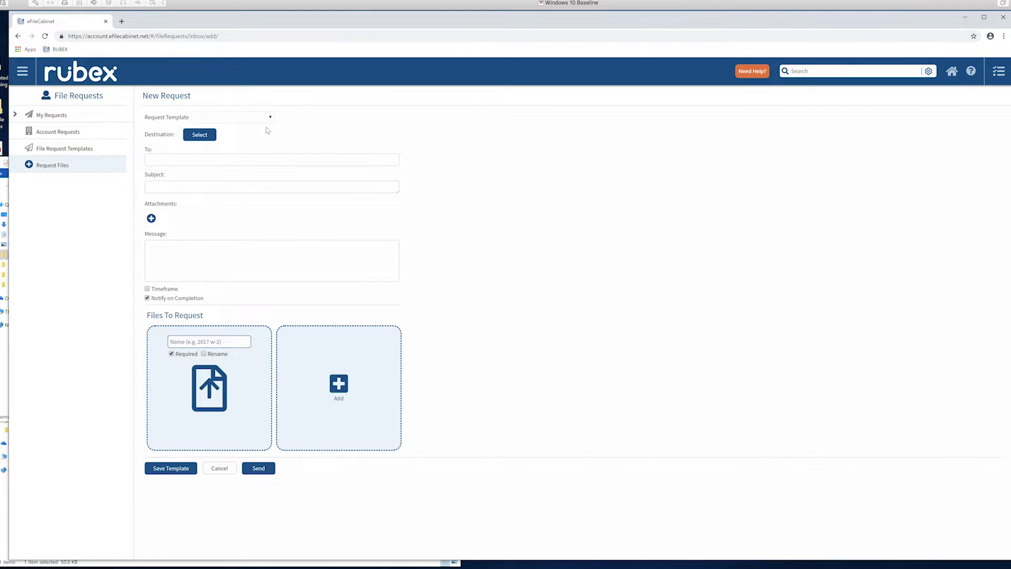
left_click(207, 134)
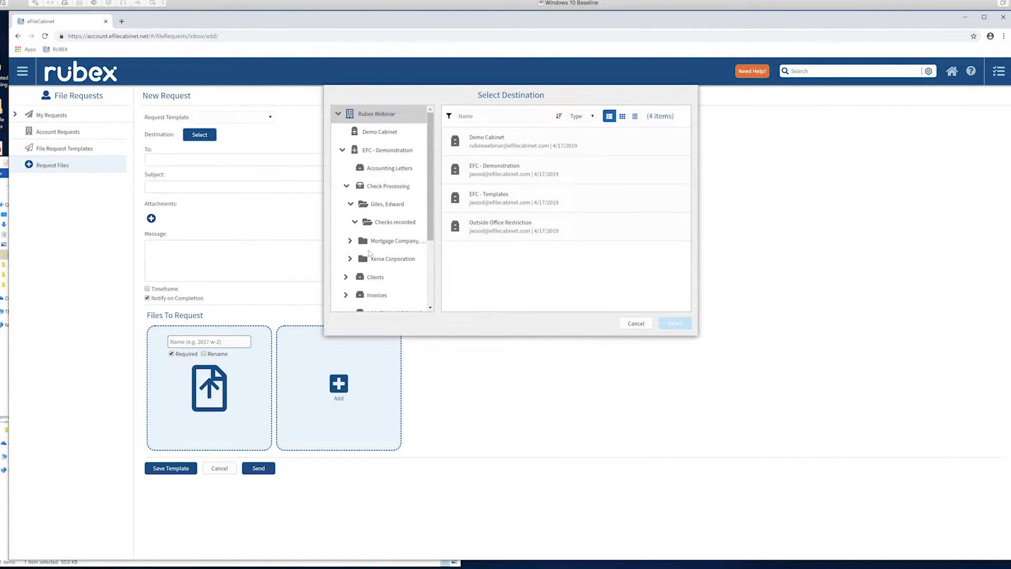
scroll(429, 232, "down", 3)
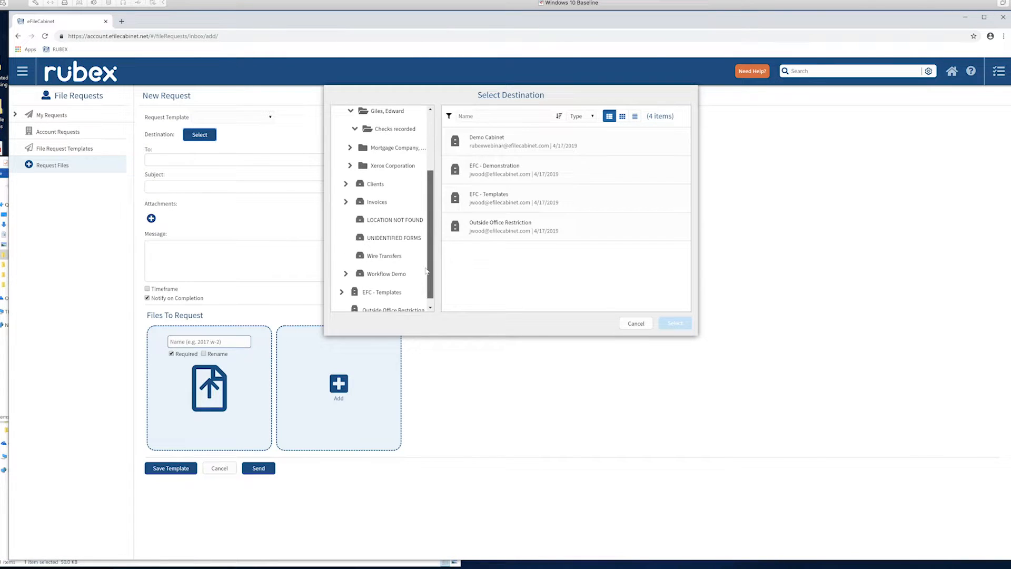
left_click(499, 203)
double_click(500, 203)
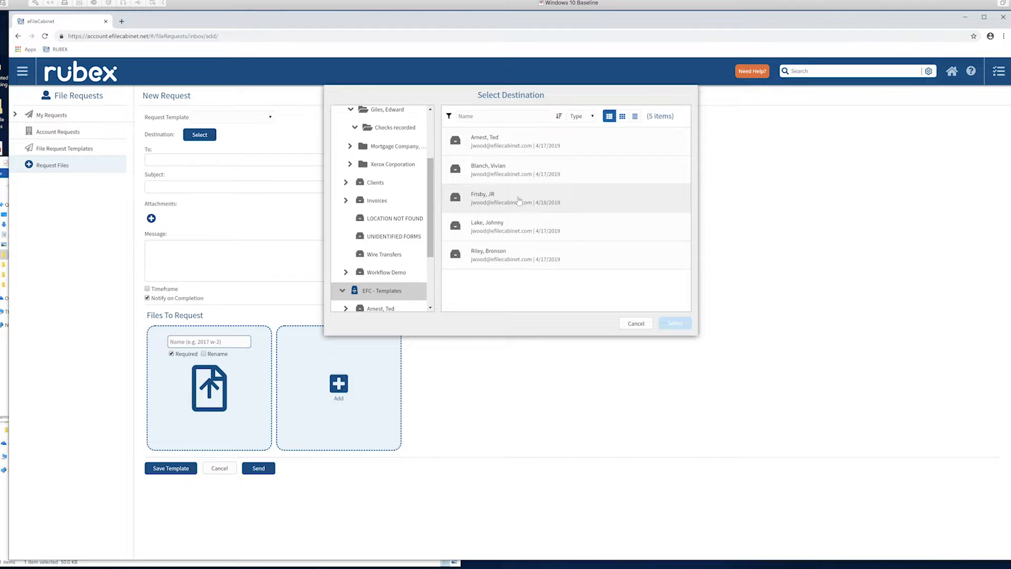
double_click(519, 200)
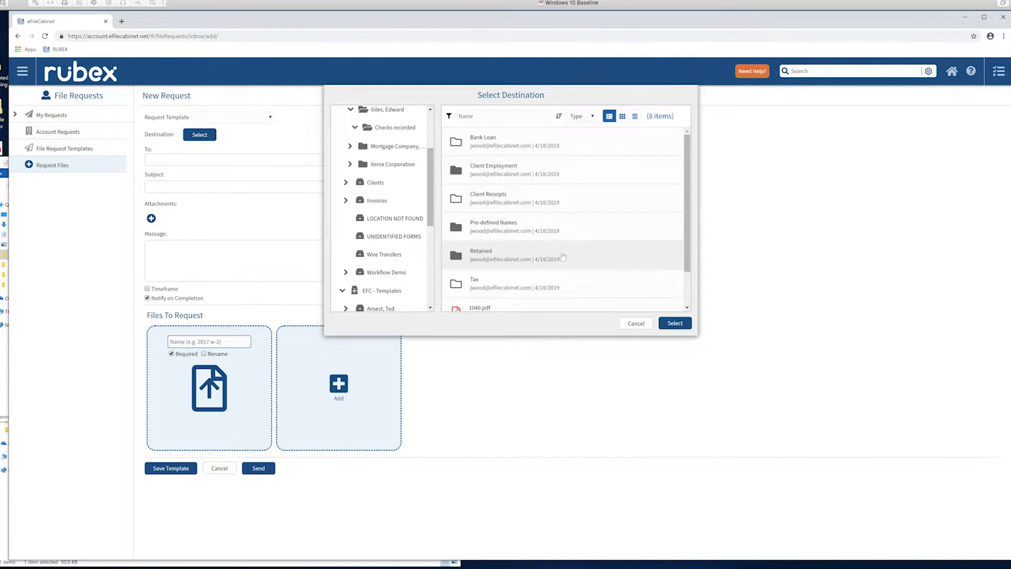
double_click(579, 257)
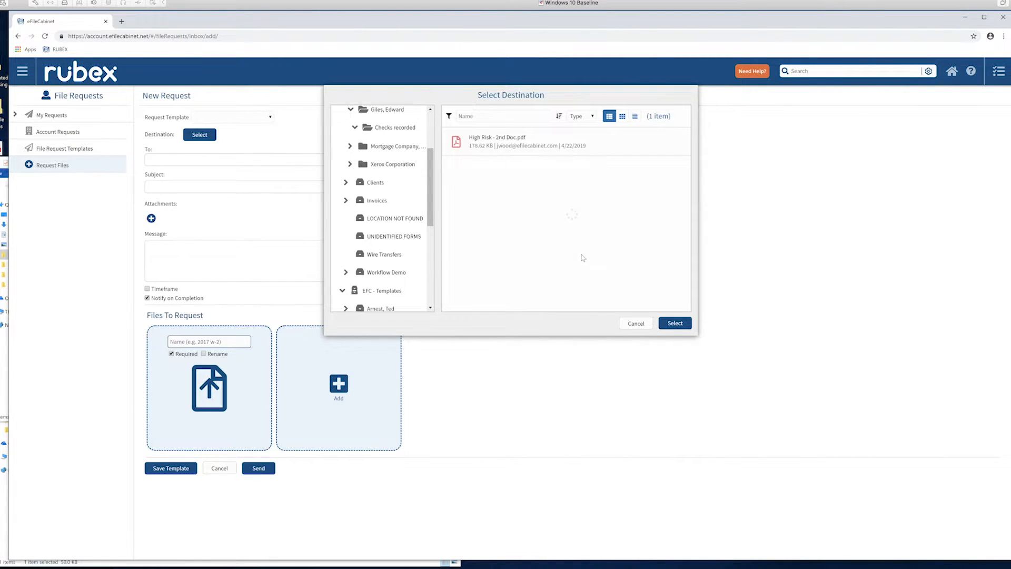
left_click(674, 323)
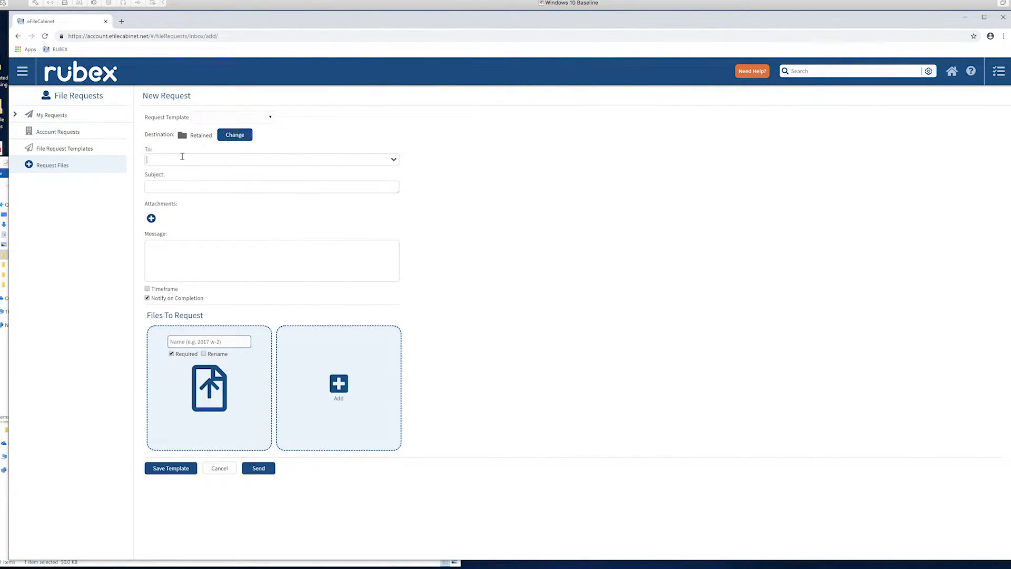
Find the client's guest e-mail address and add it as the request's recipient.
key("BackSpace")
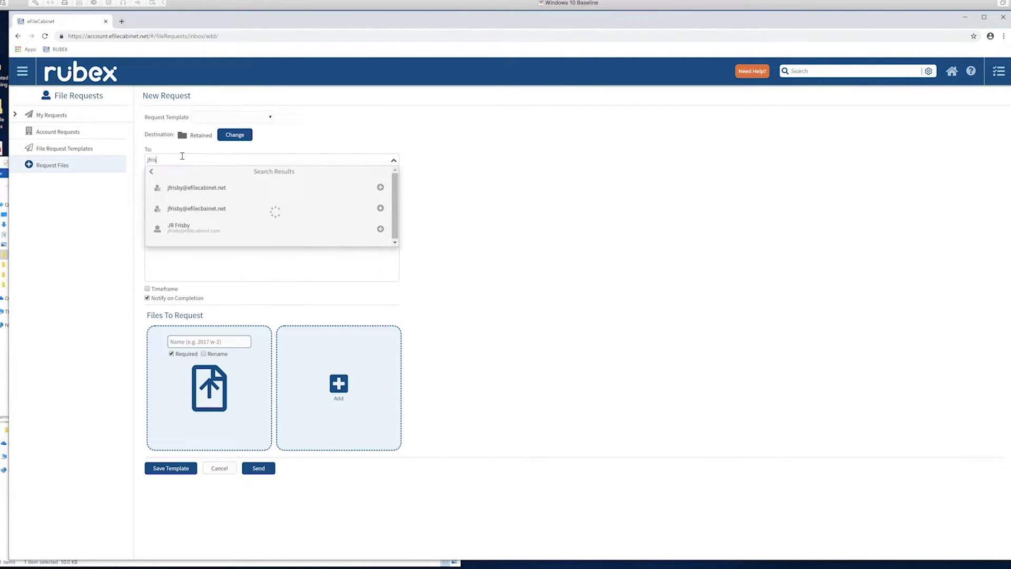
left_click(196, 189)
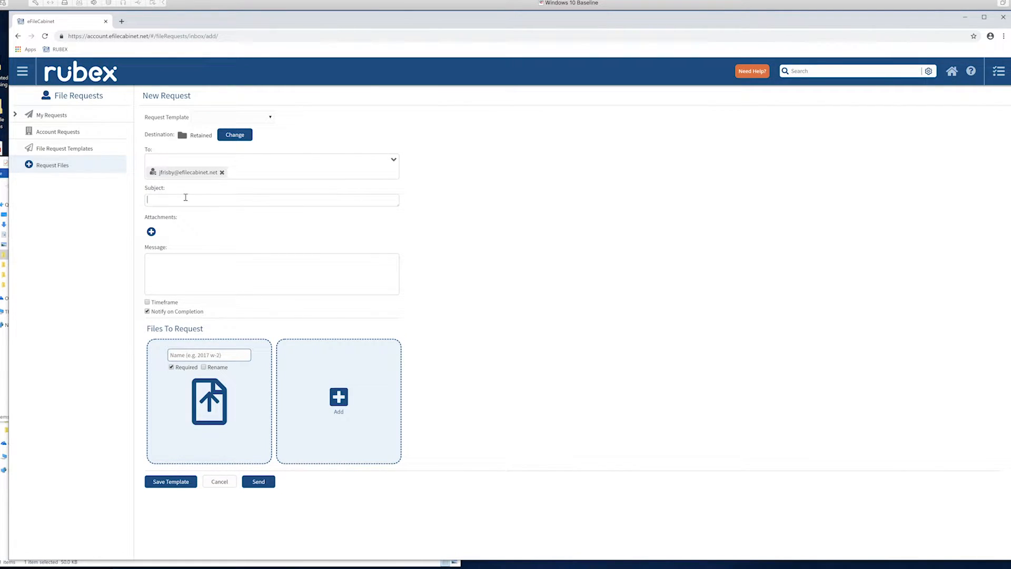
Enter the subject "Please upload documents" and a message telling the client the two files asked for are the 1040 and W-2.
left_click(185, 199)
type("Please upload a")
type("ocuments")
type("JR - these are t")
type("he two files I")
type("'v")
type("e asked you to ")
type("send - 10")
type("40 and ")
type("W-2")
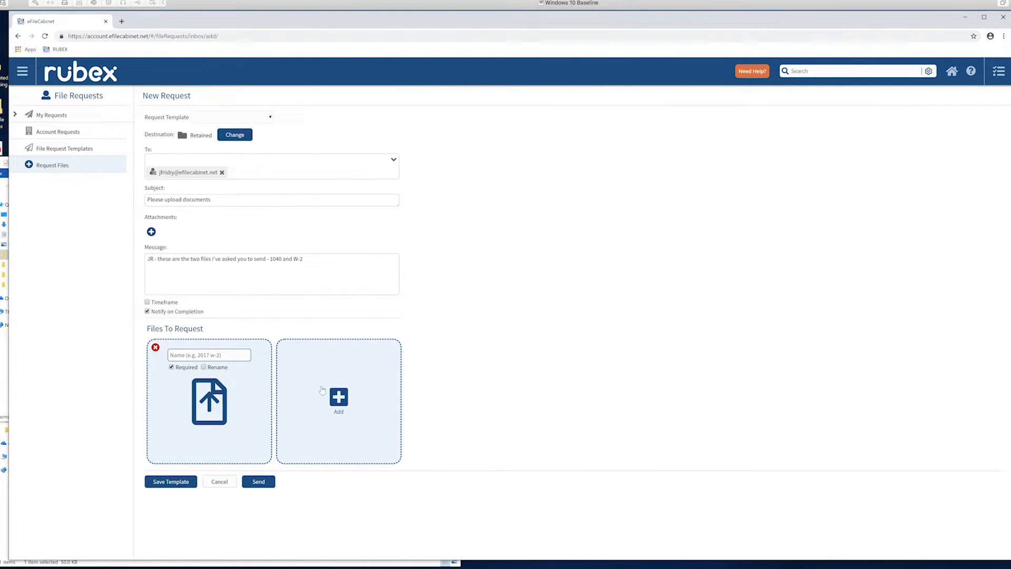
Add a second requested file, name the two files 1040 and W-2, enable Rename for both, and send the request.
left_click(337, 396)
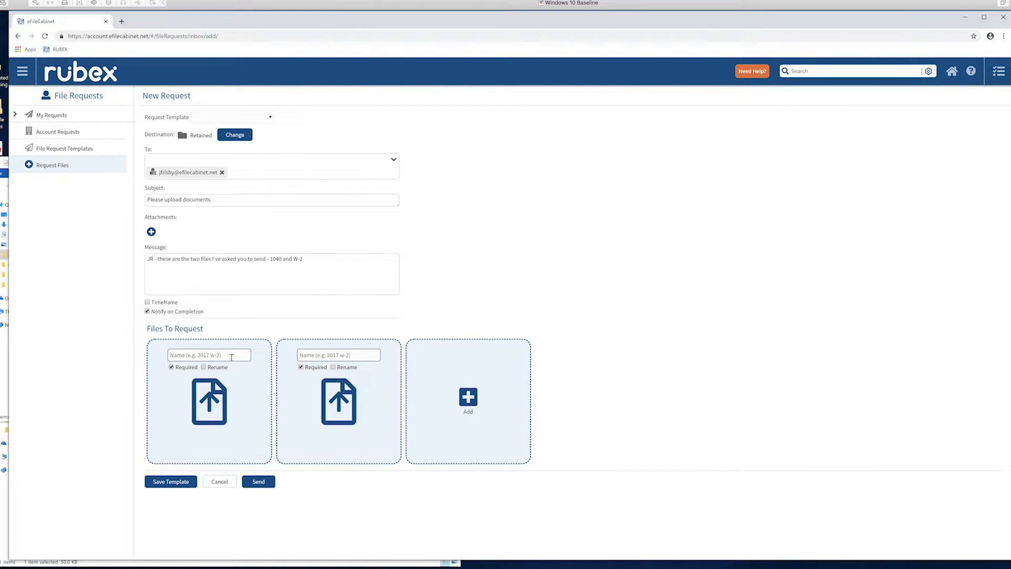
left_click(201, 355)
type("1040")
type("W-2")
left_click(203, 367)
left_click(333, 368)
left_click(254, 483)
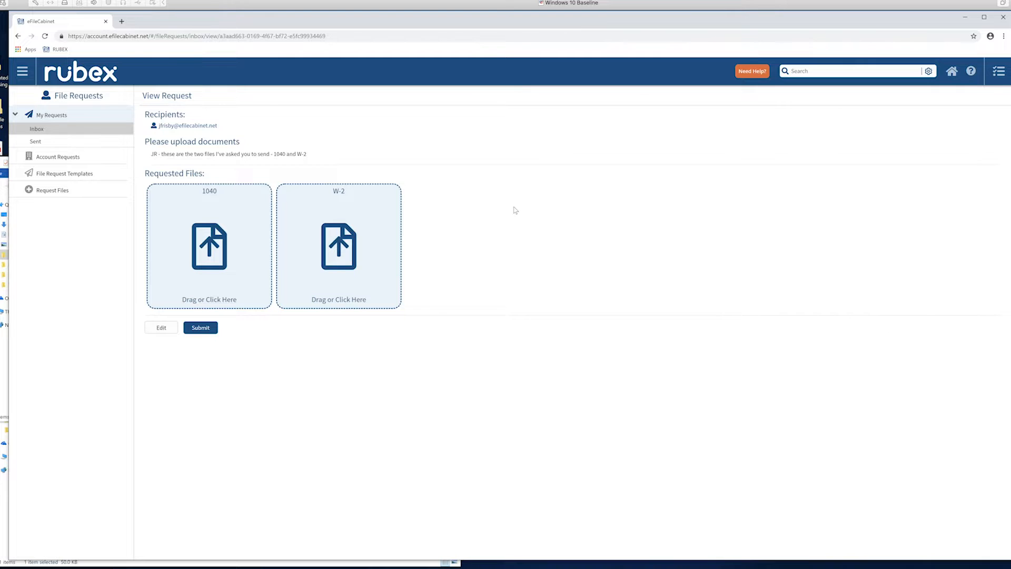
Start another request from the "File Request from JKW Associates" template and insert the client's first name at the start of its message.
left_click(50, 191)
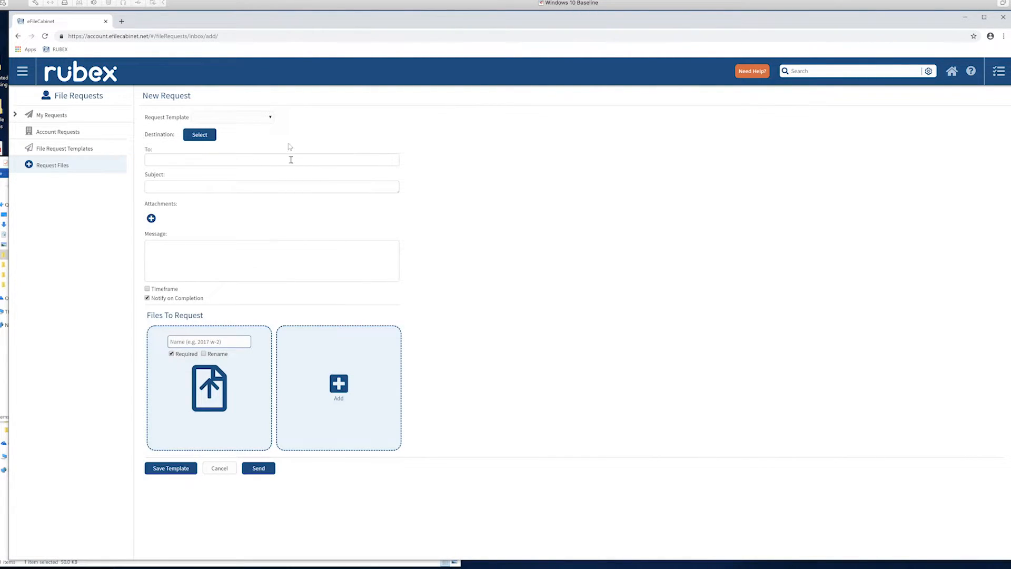
left_click(270, 117)
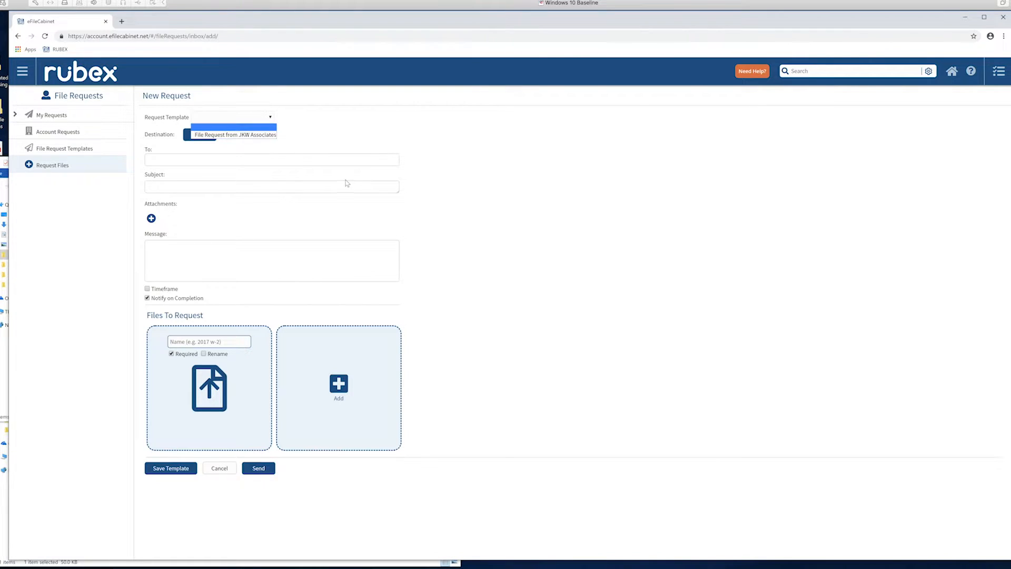
left_click(262, 136)
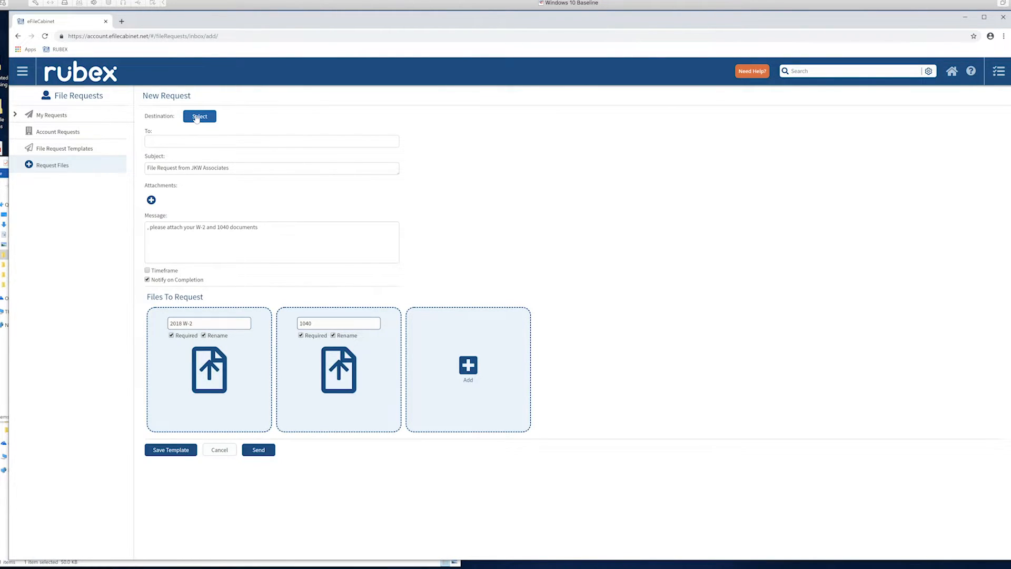
left_click(194, 142)
left_click(146, 229)
type("JR")
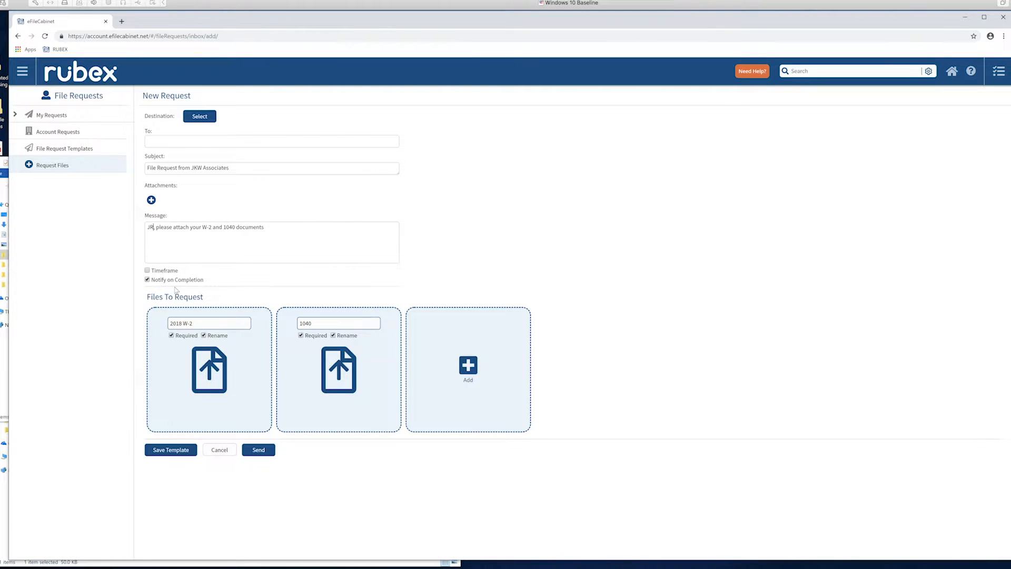
Set the request's destination to the Pre-defined Names folder in the client's drawer.
double_click(206, 116)
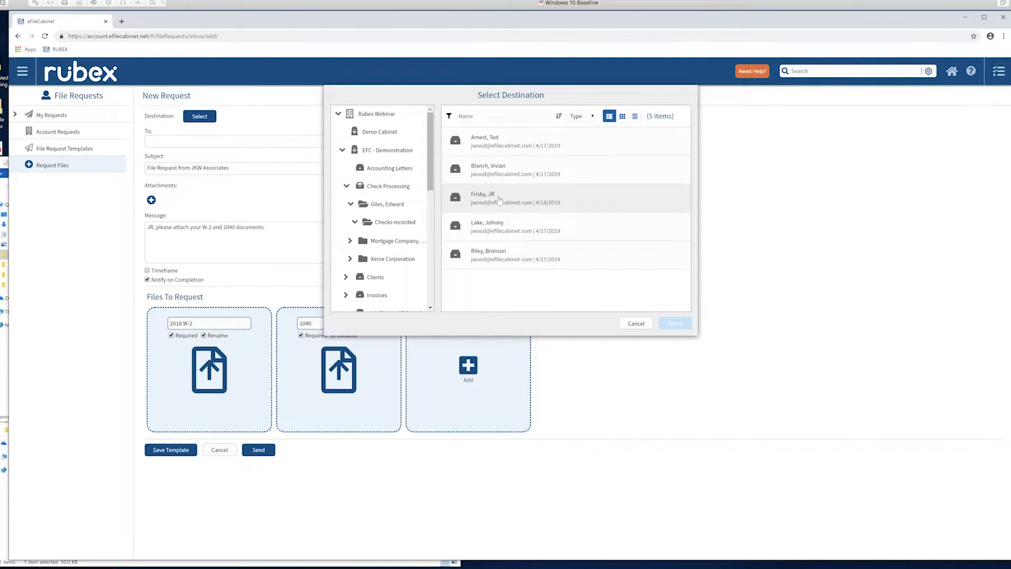
double_click(500, 204)
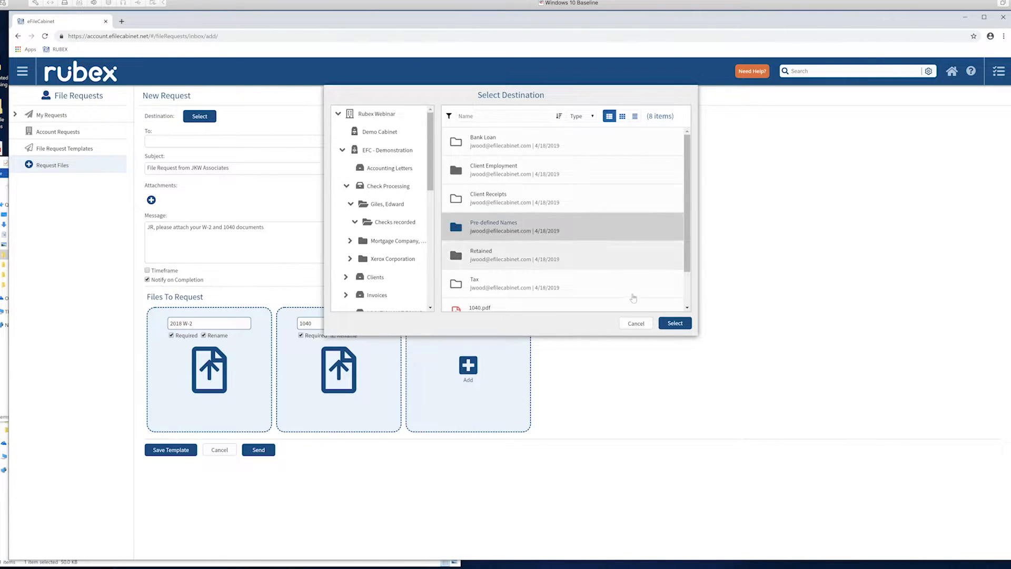
left_click(675, 322)
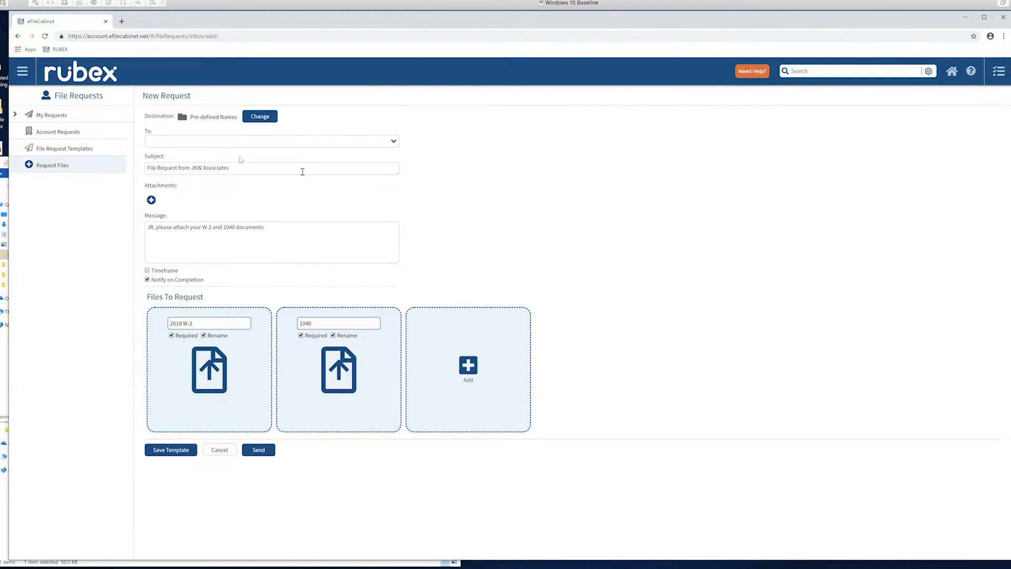
Add the client's guest e-mail address as the recipient and send the templated file request.
left_click(188, 140)
type("JR")
type("r")
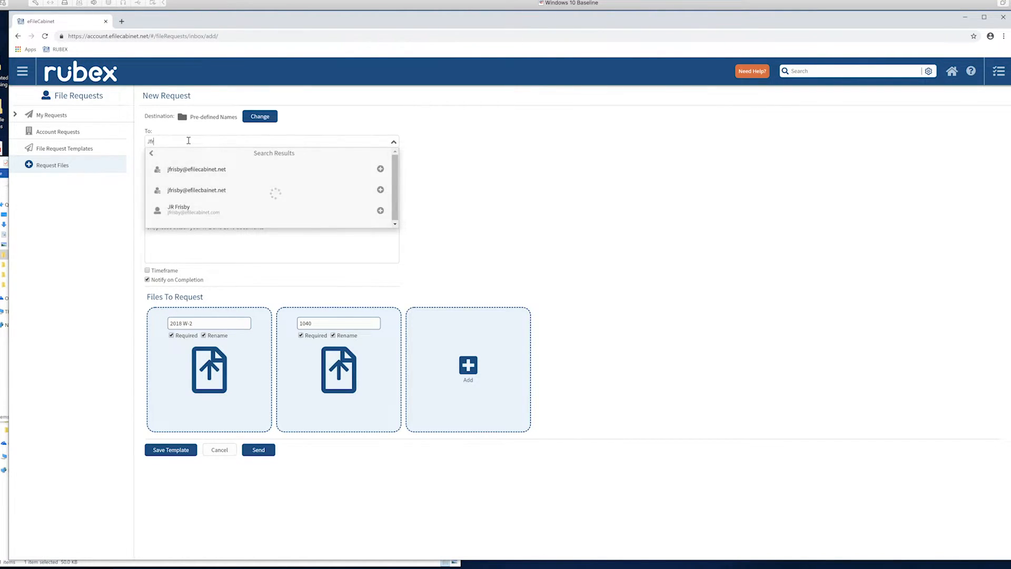
left_click(180, 170)
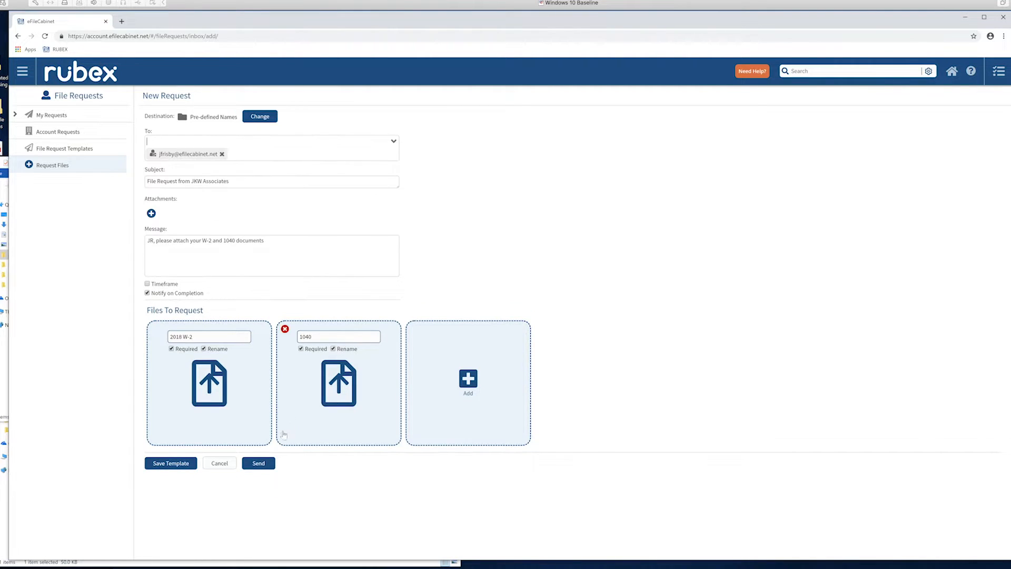
left_click(264, 465)
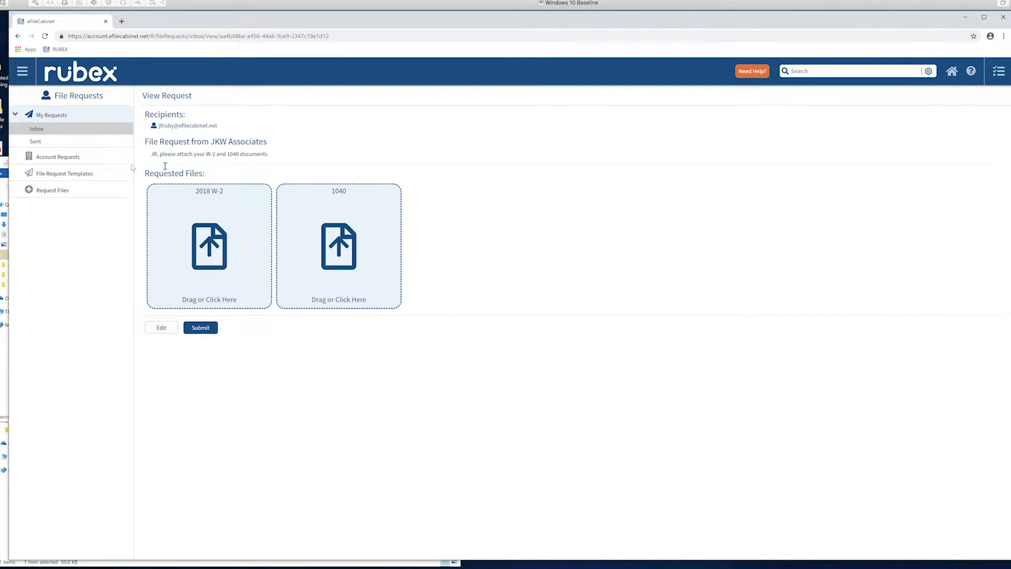
Leave the Admin user edit page and return to the EFC - Demonstration cabinet.
left_click(58, 191)
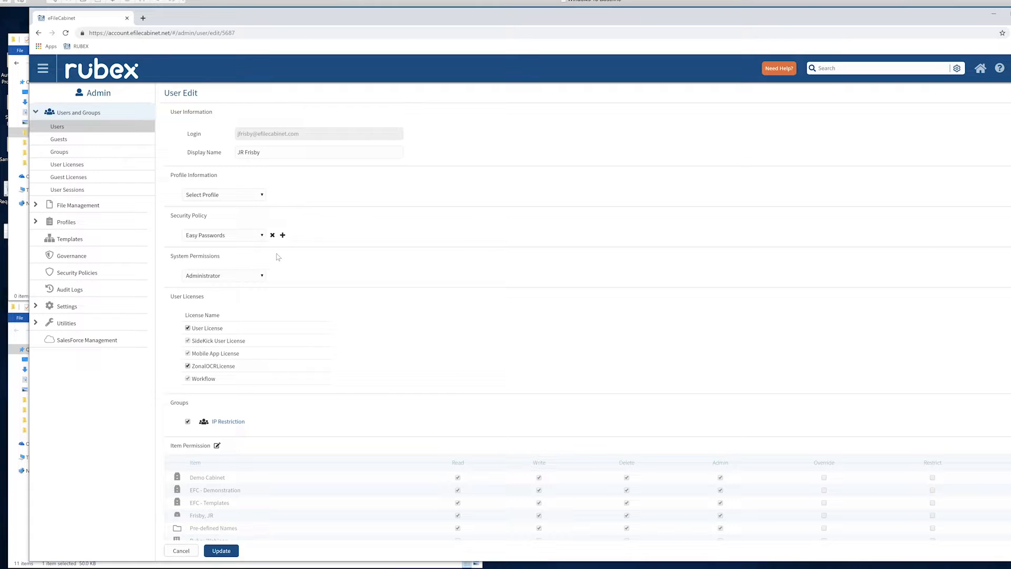
left_click(43, 70)
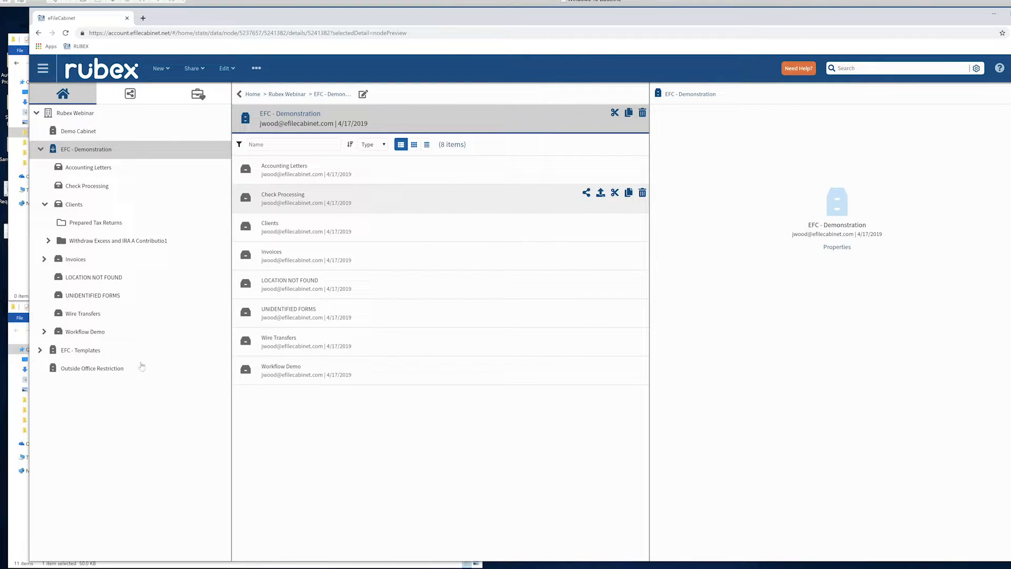
Open ChecksExample from the Sample Files folder in File Explorer, look through its checks, and close the PDF.
left_click(20, 489)
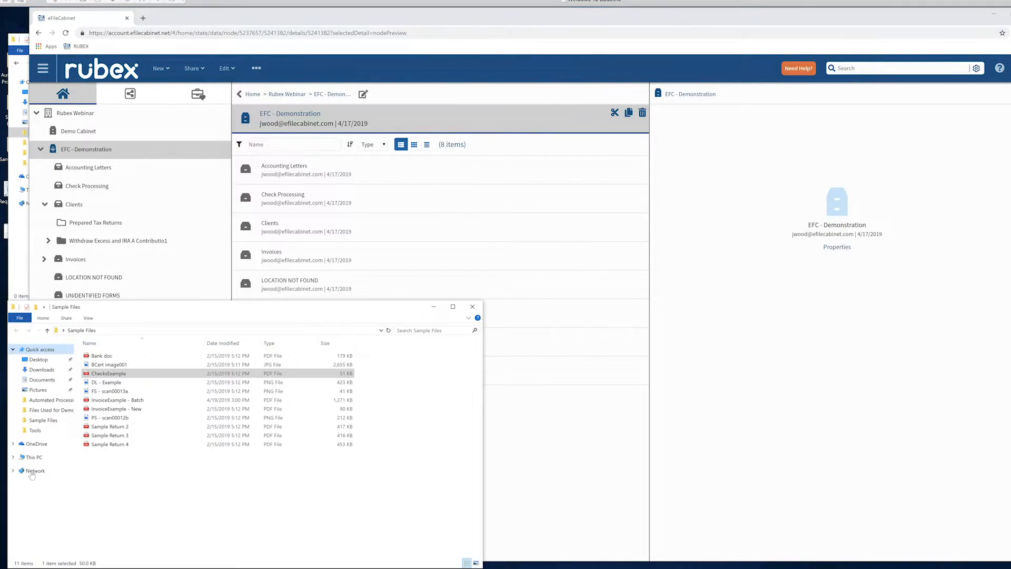
left_click(121, 374)
key("Return")
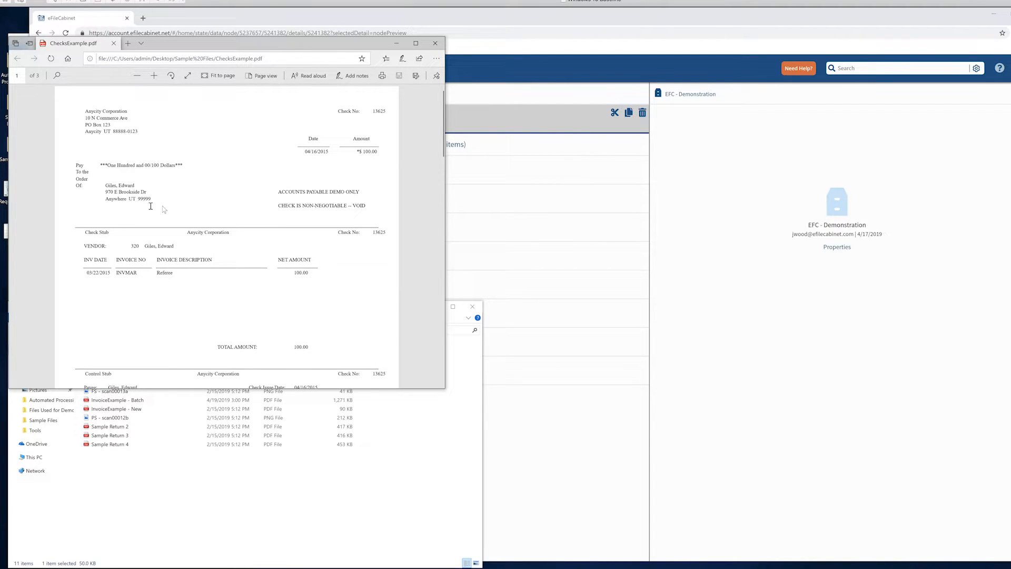
left_click_drag(444, 147, 419, 324)
left_click(436, 44)
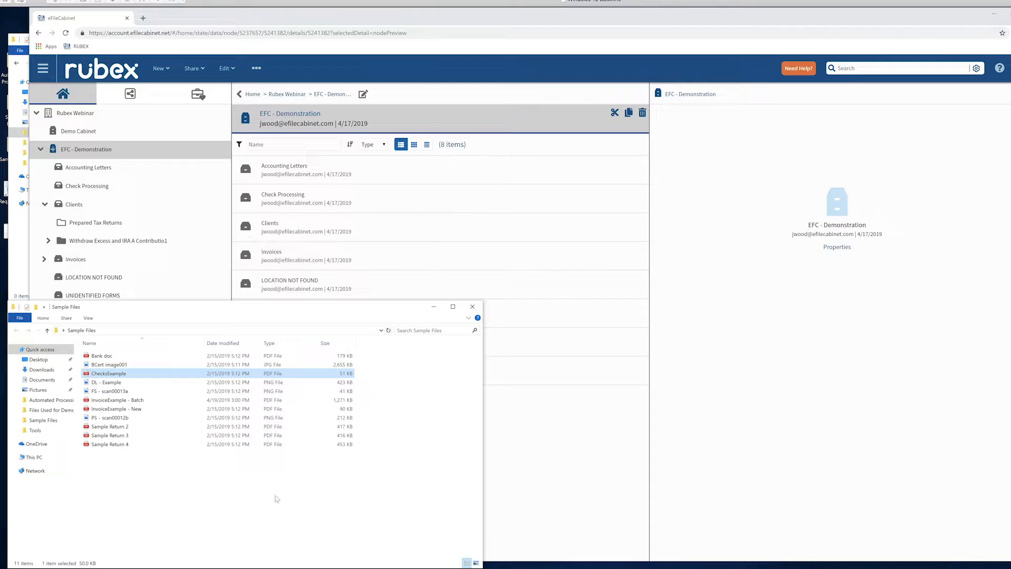
Switch to the Zonal OCR application, examine the fields defined in the Checks template, and minimize it.
key("alt+Tab")
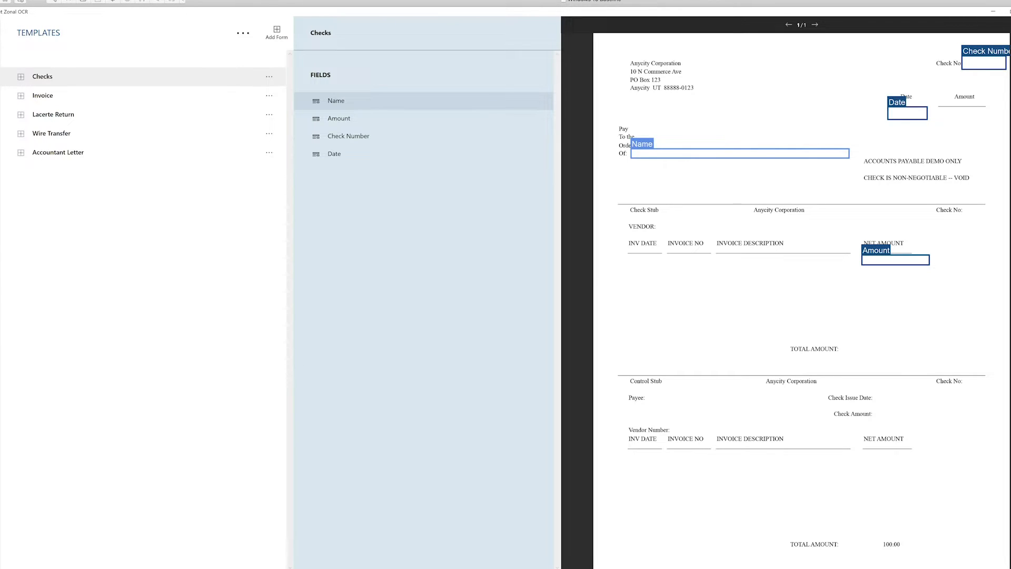
left_click(993, 12)
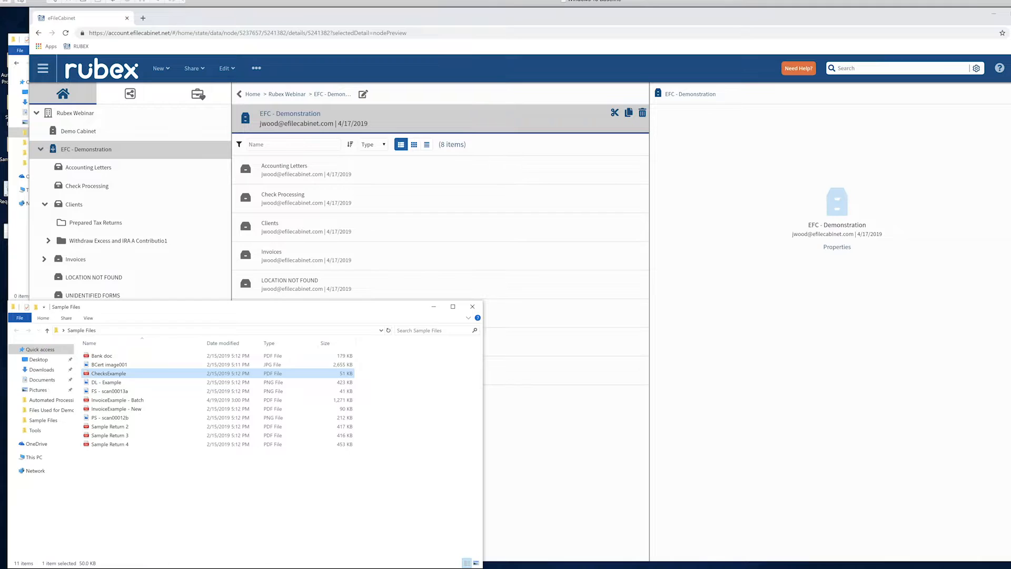
Copy ChecksExample from the Sample Files folder into the Automated Processing folder.
left_click(14, 257)
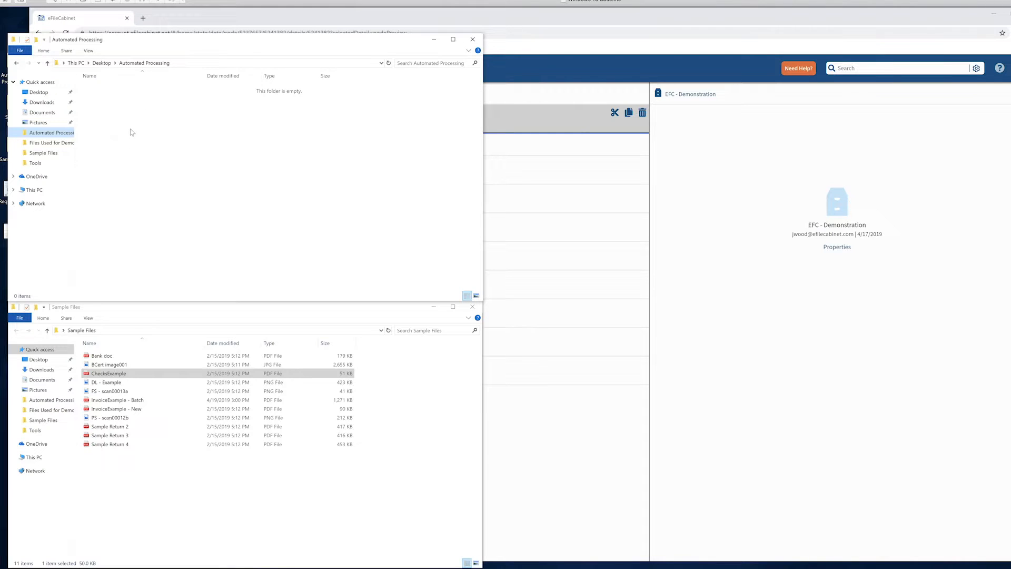
right_click(117, 375)
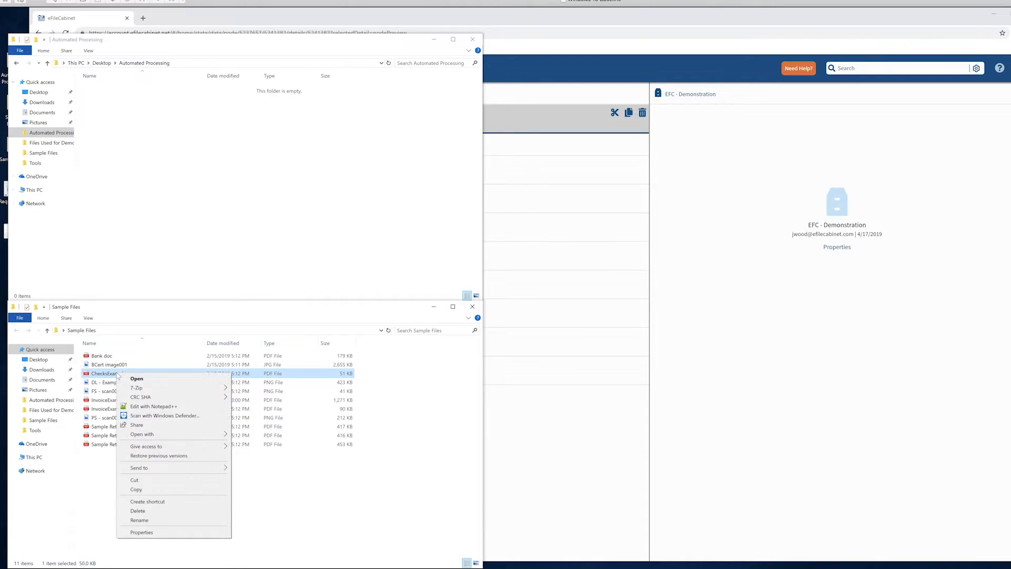
left_click(146, 490)
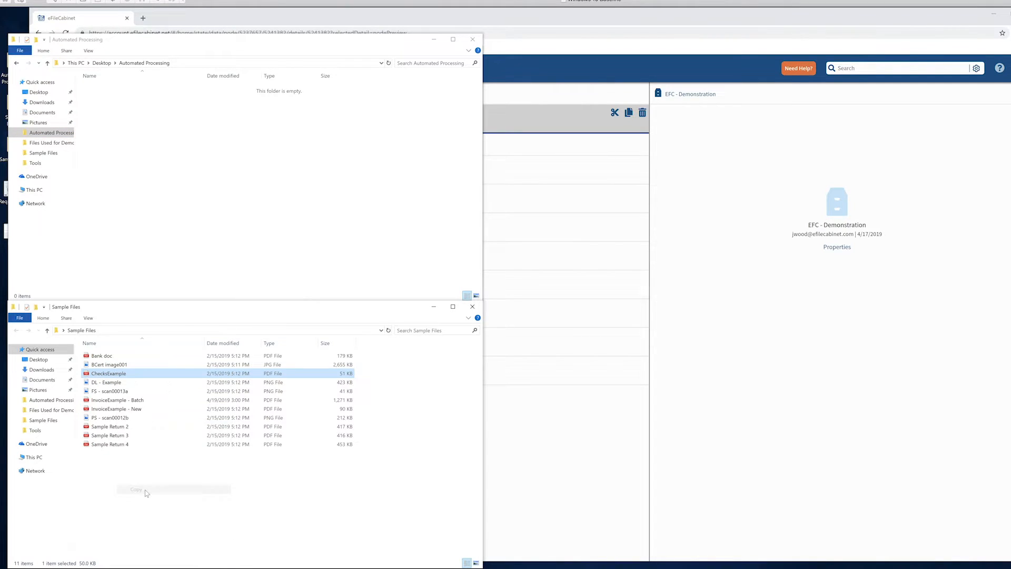
left_click(138, 132)
right_click(138, 132)
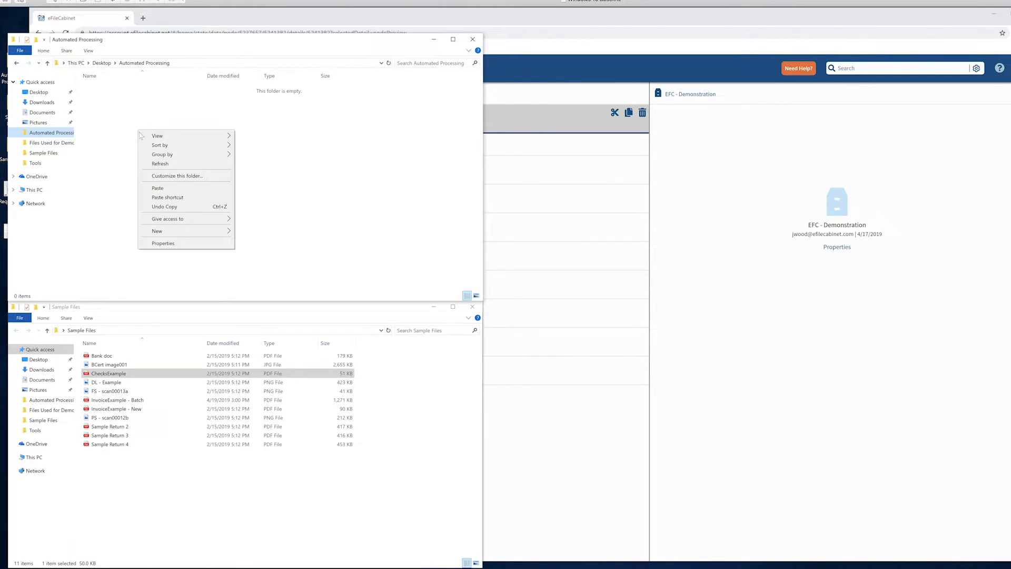
left_click(157, 188)
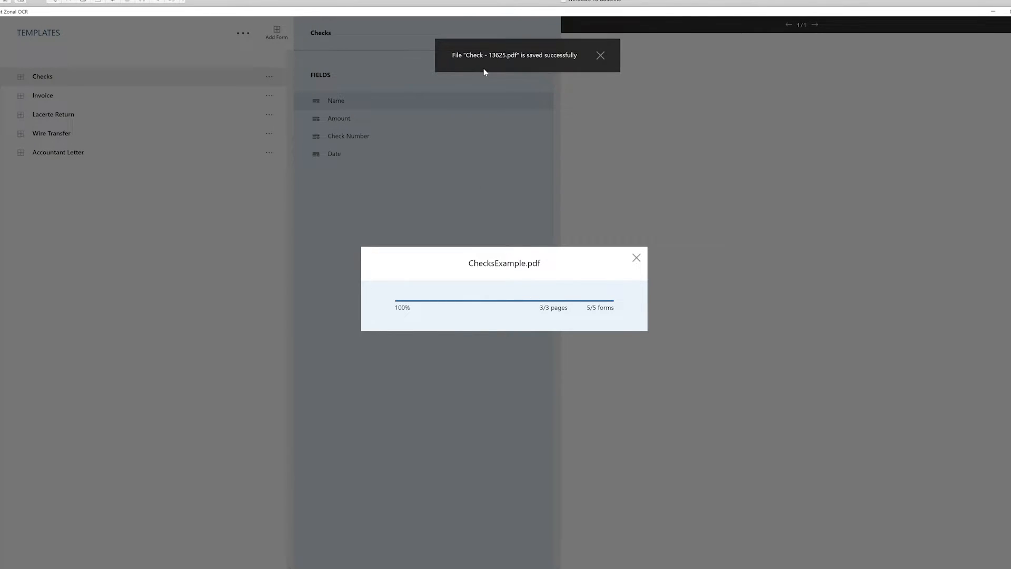
Switch to Rubex in the browser and preview Check - 13625.pdf under Check Processing, in the individual payee's Checks recorded folder.
left_click(258, 567)
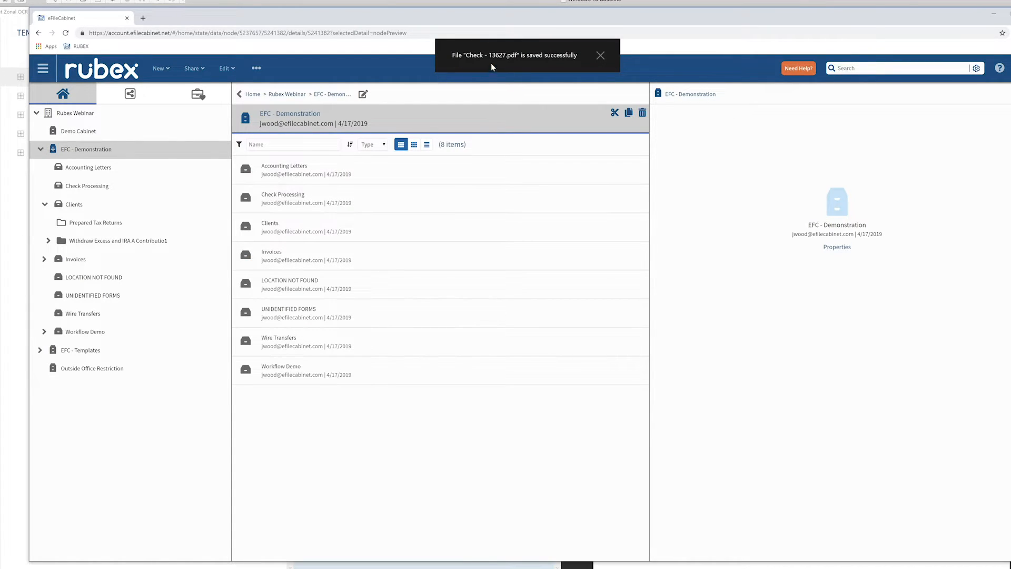
left_click(394, 202)
double_click(393, 202)
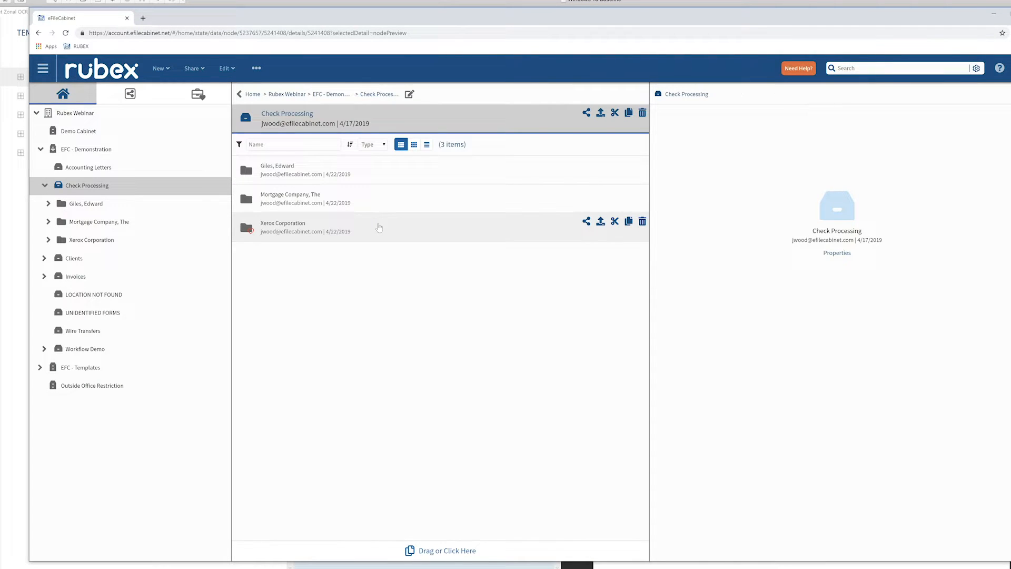
double_click(389, 177)
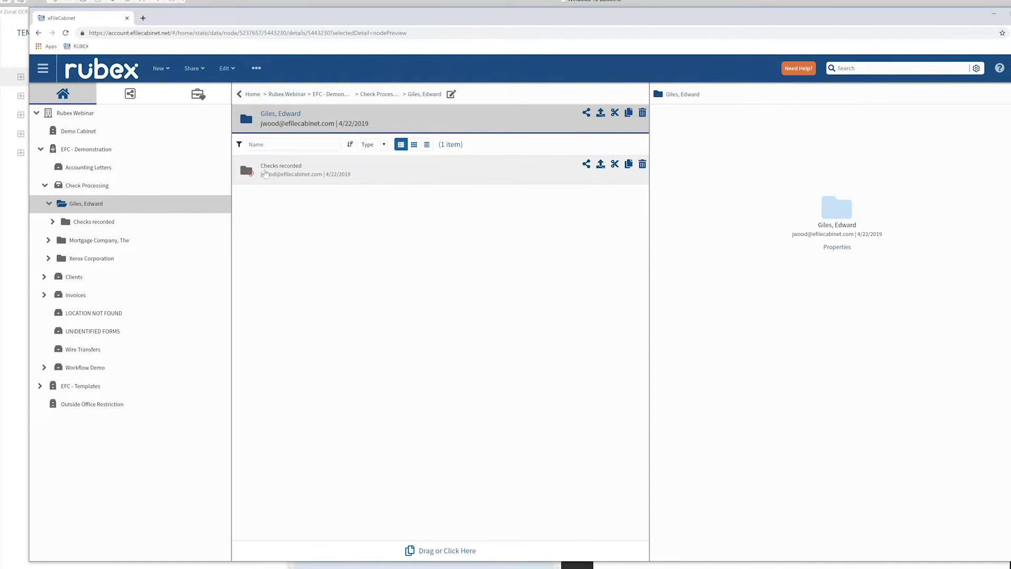
double_click(407, 177)
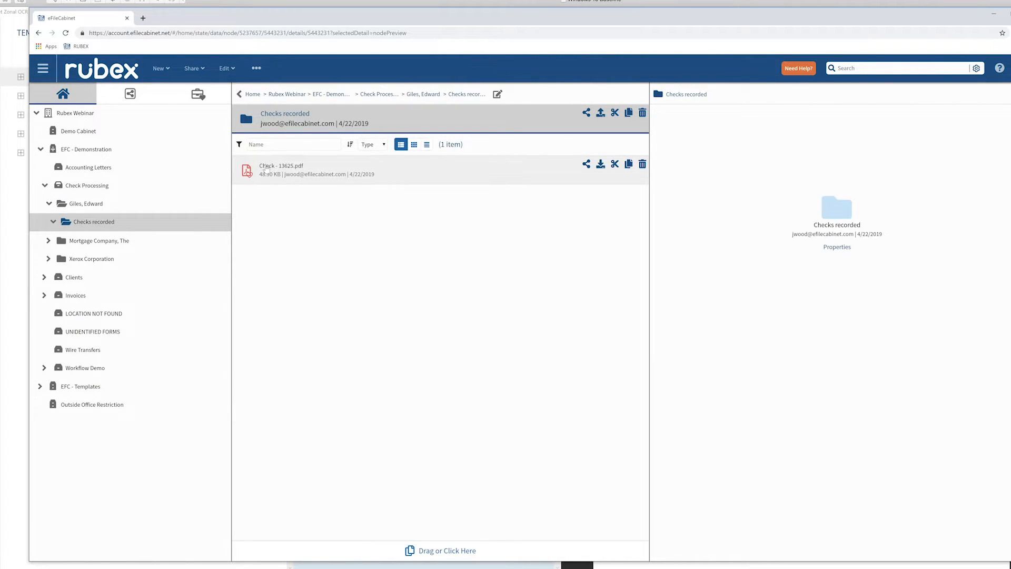
left_click(411, 176)
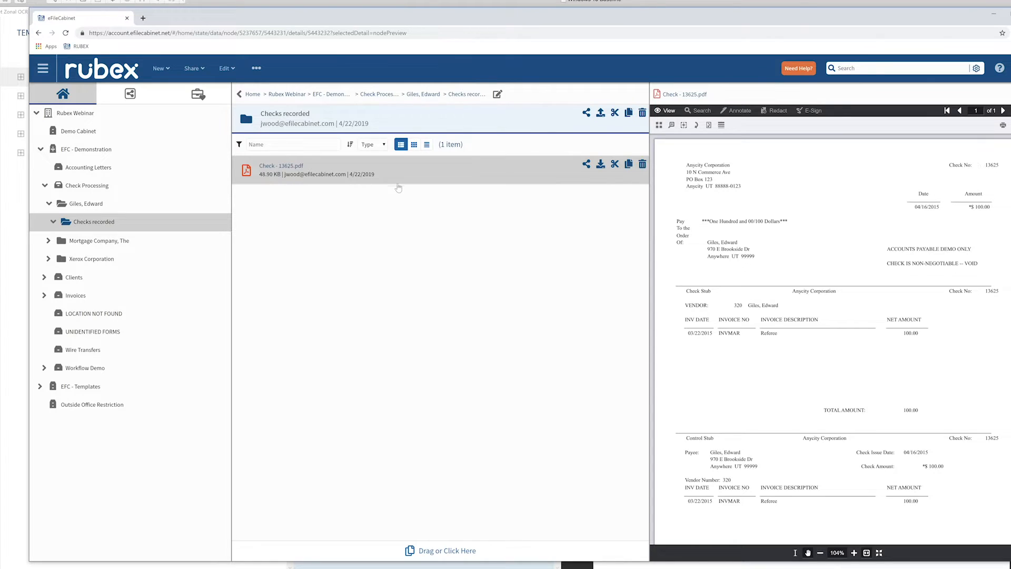
Preview Check - 13626.pdf in the Checks recorded folder of Mortgage Company, The, and open its profile.
left_click(83, 242)
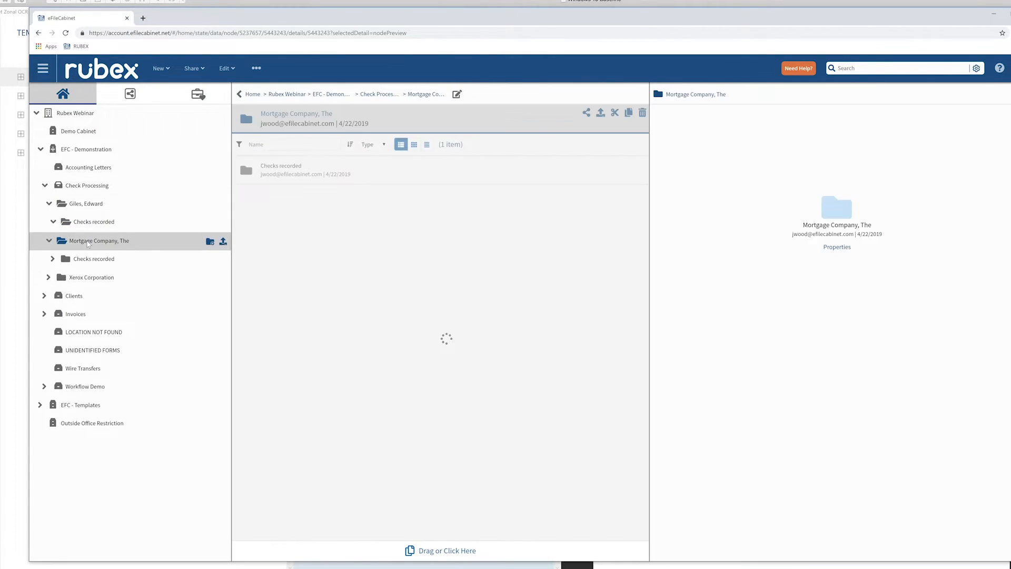
double_click(416, 173)
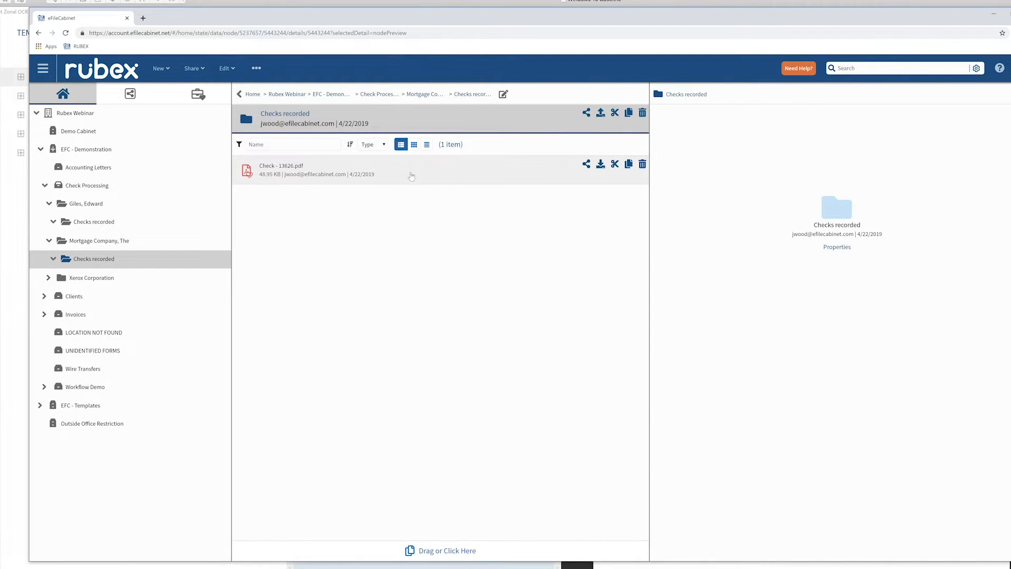
left_click(408, 172)
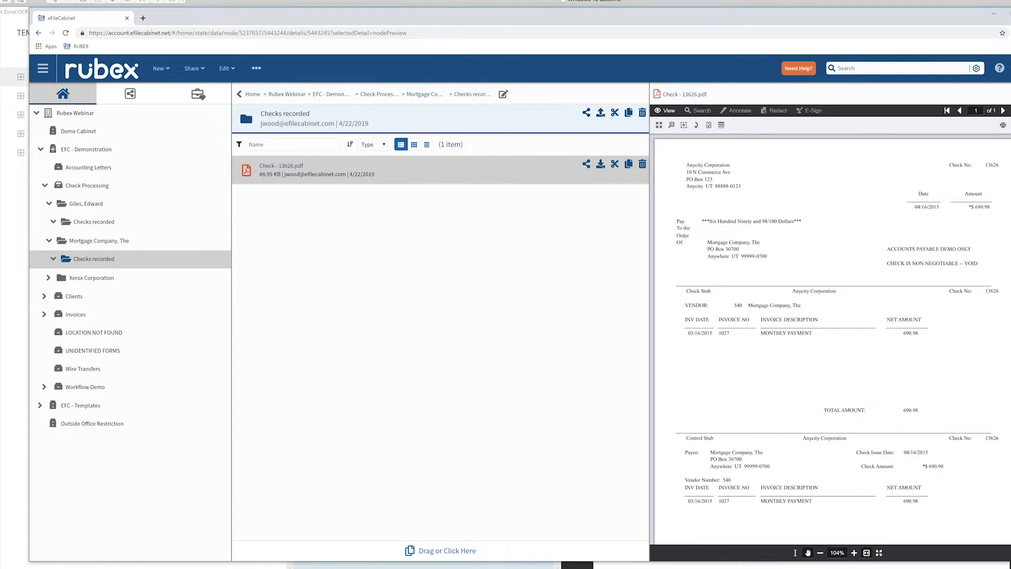
left_click(1010, 146)
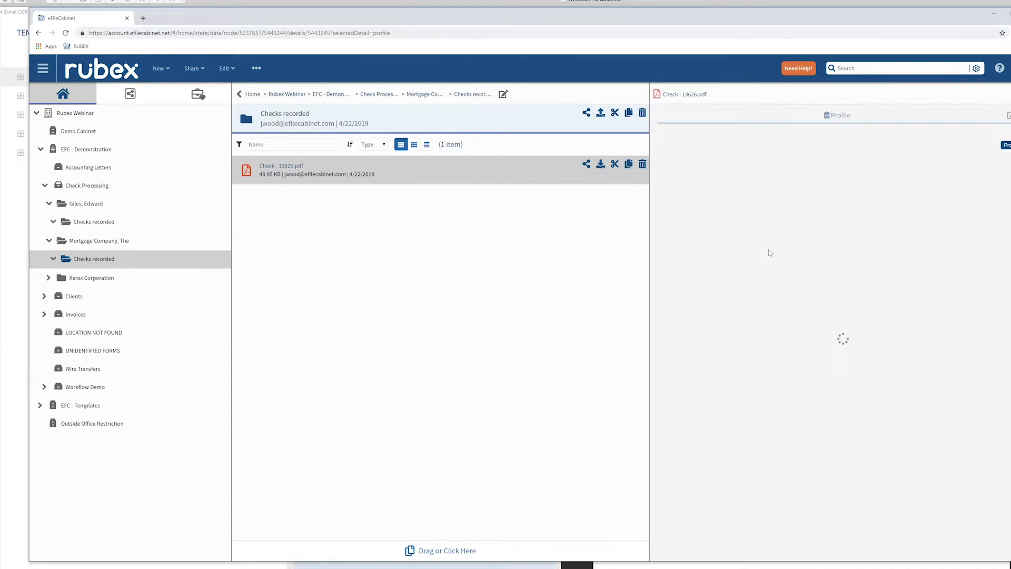
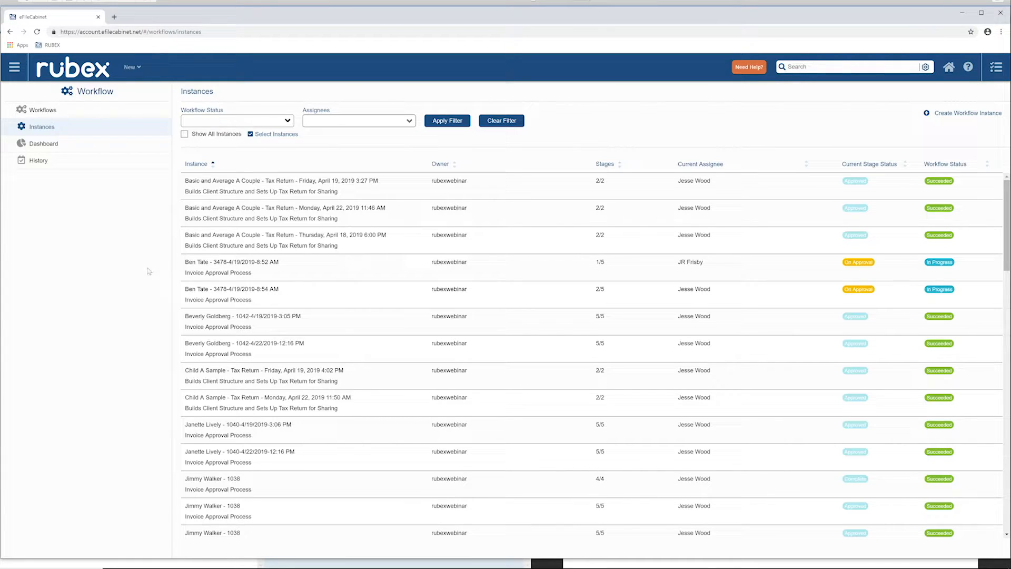
Open the workflow dashboard and show the daily completion chart for the Last 5 Days.
left_click(38, 144)
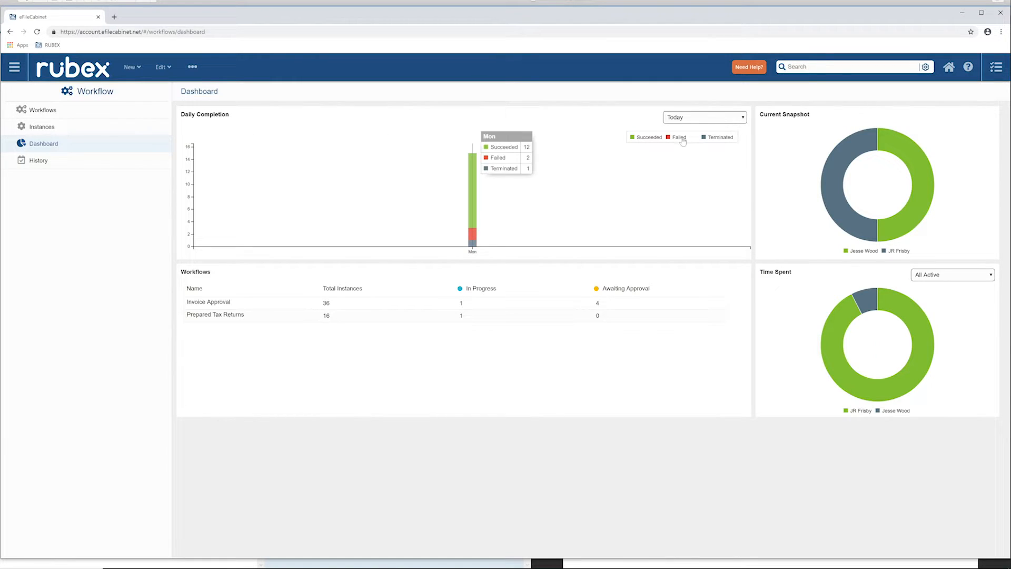
left_click(730, 117)
left_click(711, 135)
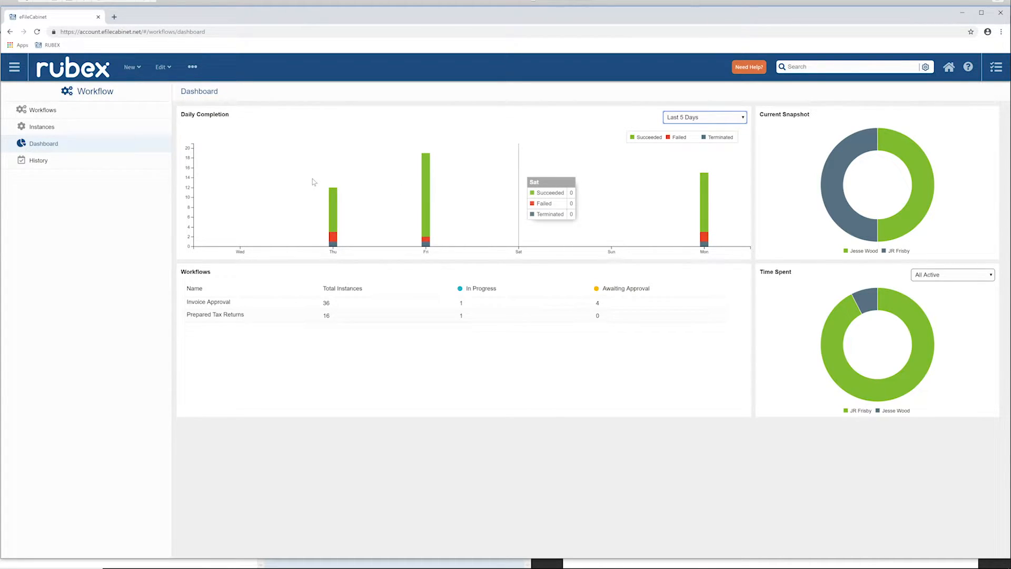
Open the Invoice Approval workflow from the dashboard and review the status, time spent and stage progress of its instances.
left_click(219, 305)
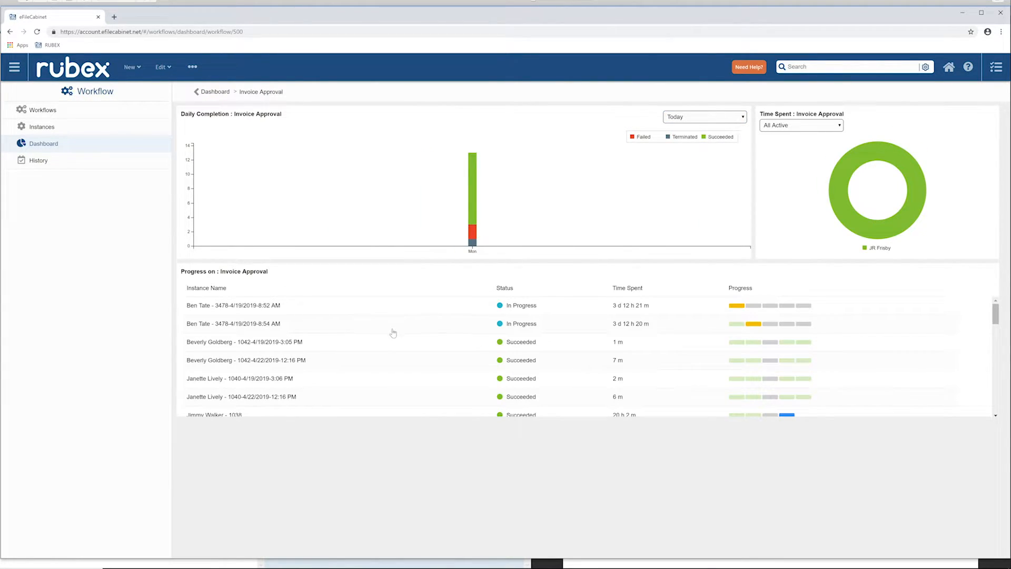
scroll(621, 333, "down", 1)
scroll(621, 333, "down", 5)
scroll(621, 333, "down", 10)
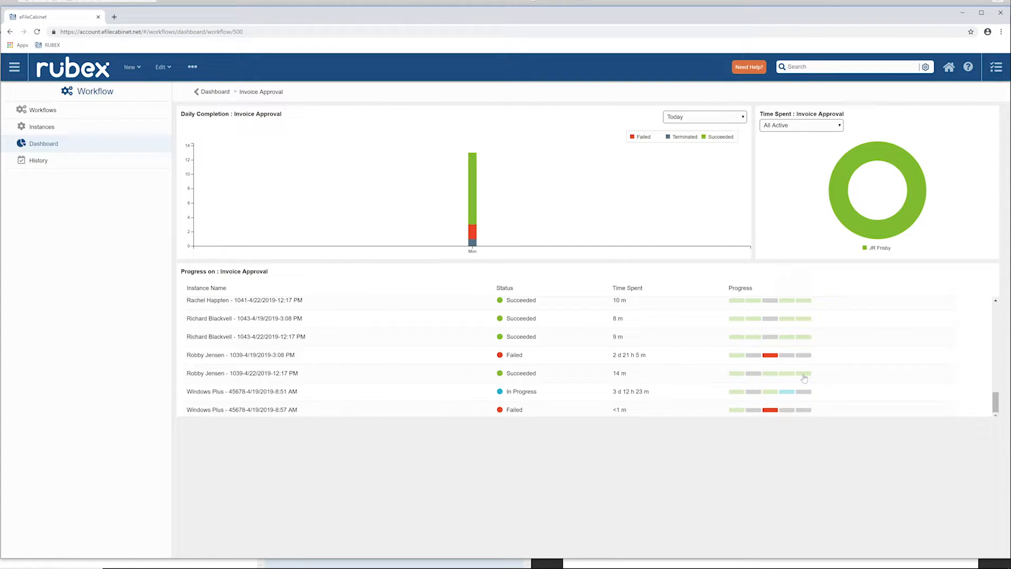
mouse_move(804, 377)
Open the Invoice Approval workflow from the Workflows list, examine its flowchart in the workflow preview, and close the preview.
left_click(44, 128)
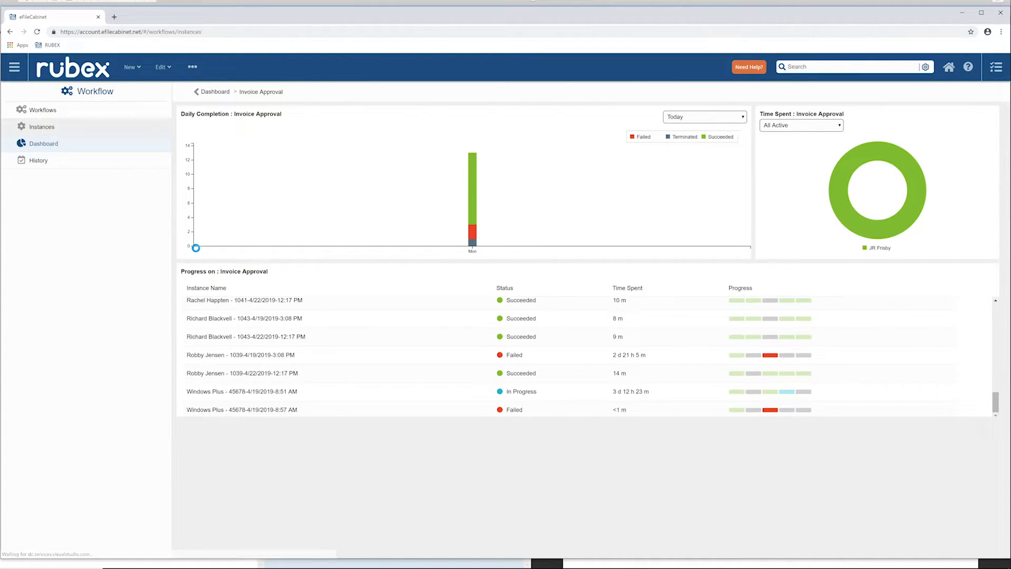
left_click(51, 113)
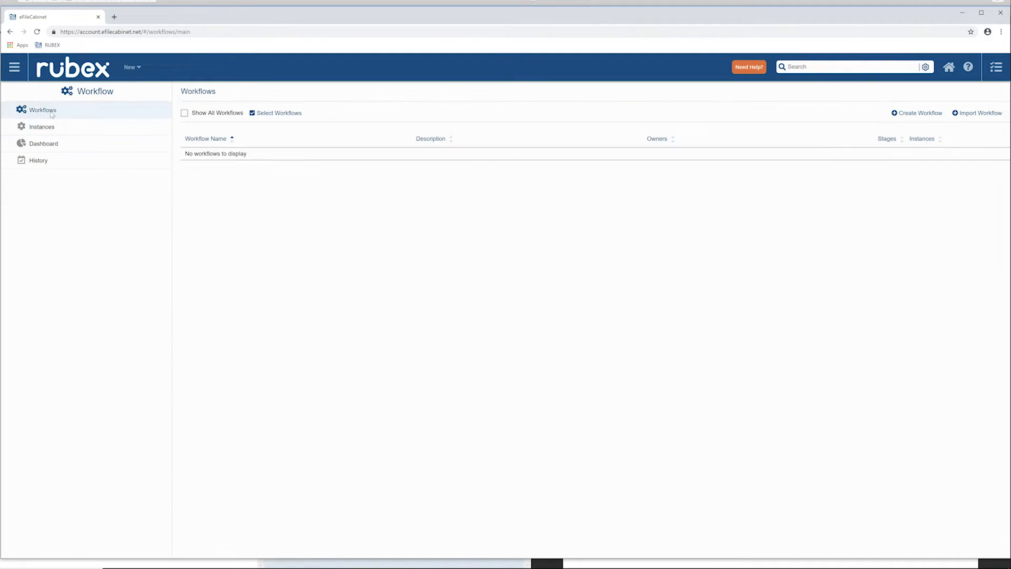
left_click(218, 156)
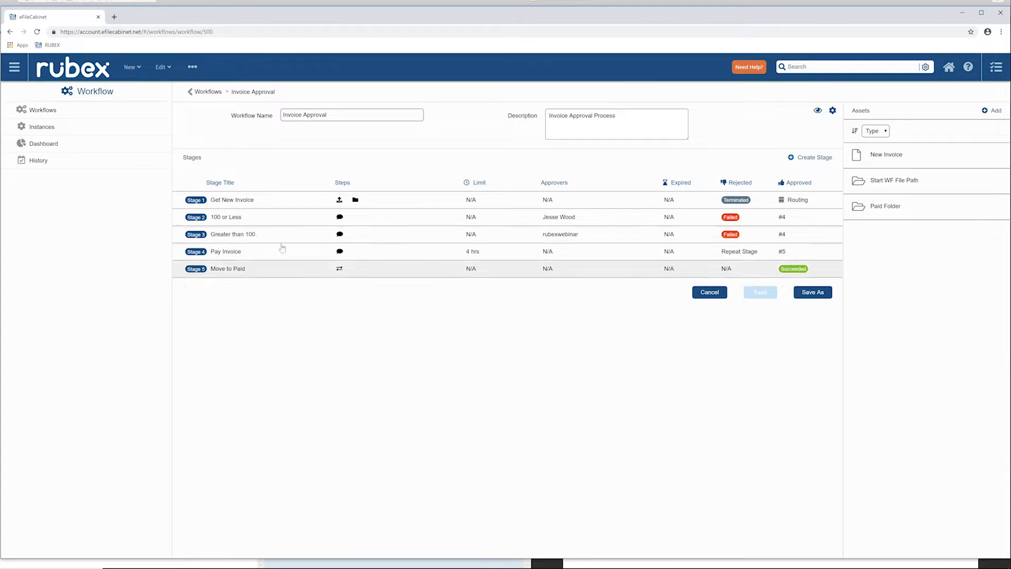
left_click(817, 111)
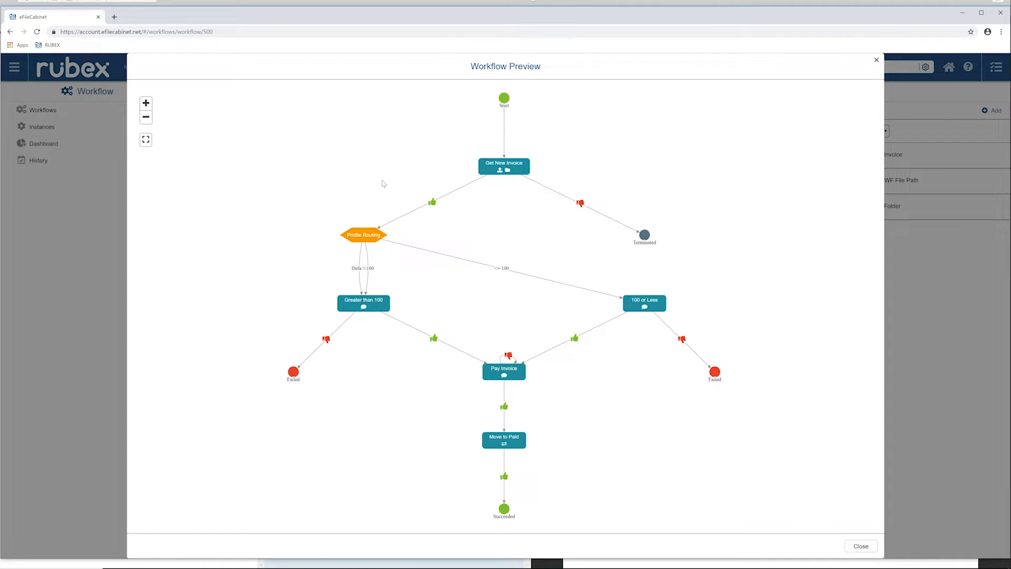
key("Escape")
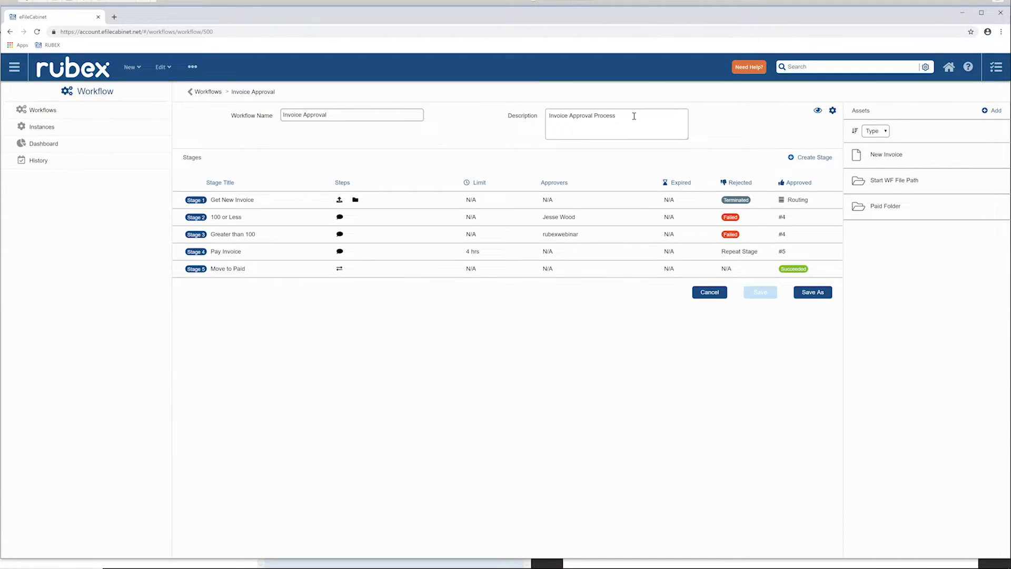
Expand the Get New Invoice stage and review its assignees, approvers, rejected and approved routing, and steps.
left_click(243, 203)
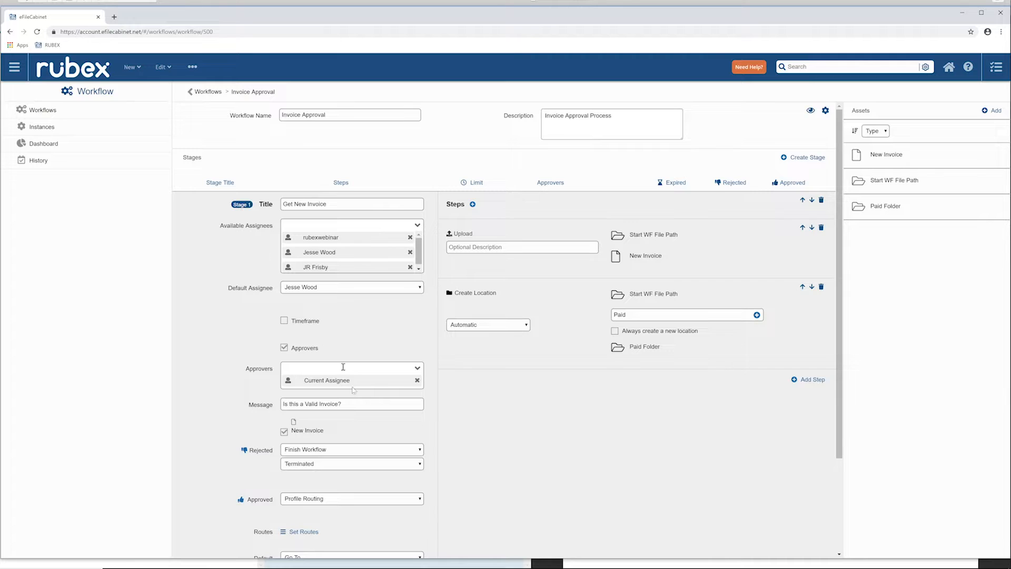
scroll(569, 421, "down", 2)
scroll(576, 422, "down", 2)
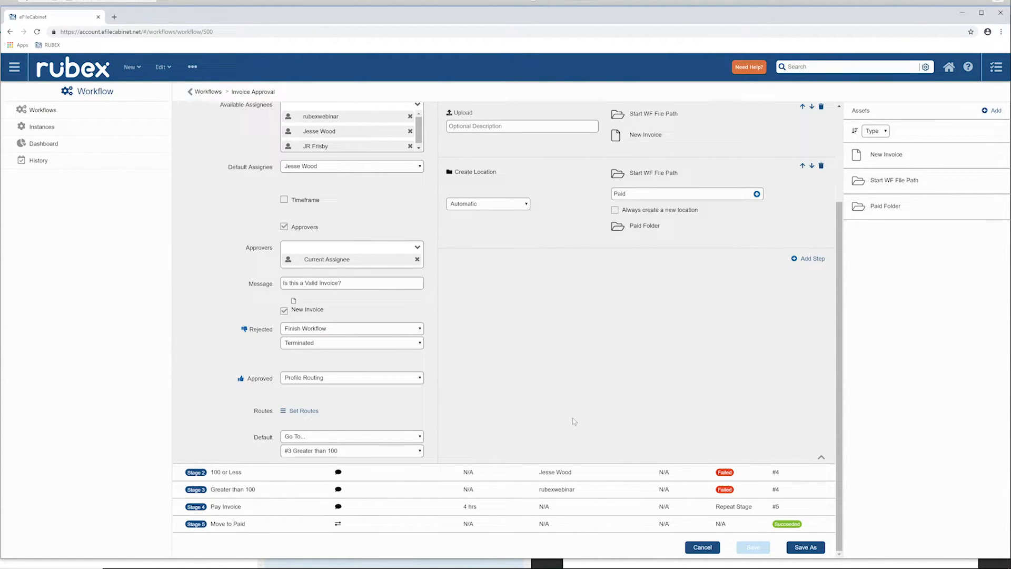
scroll(574, 421, "up", 4)
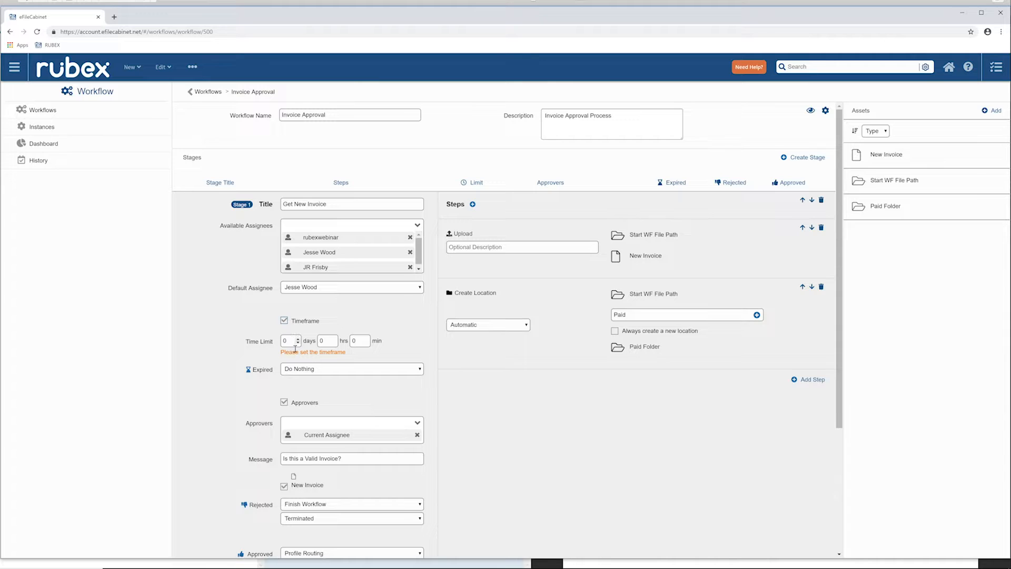
Examine the Expired options for the Get New Invoice stage's timeframe and turn the timeframe off.
left_click(337, 370)
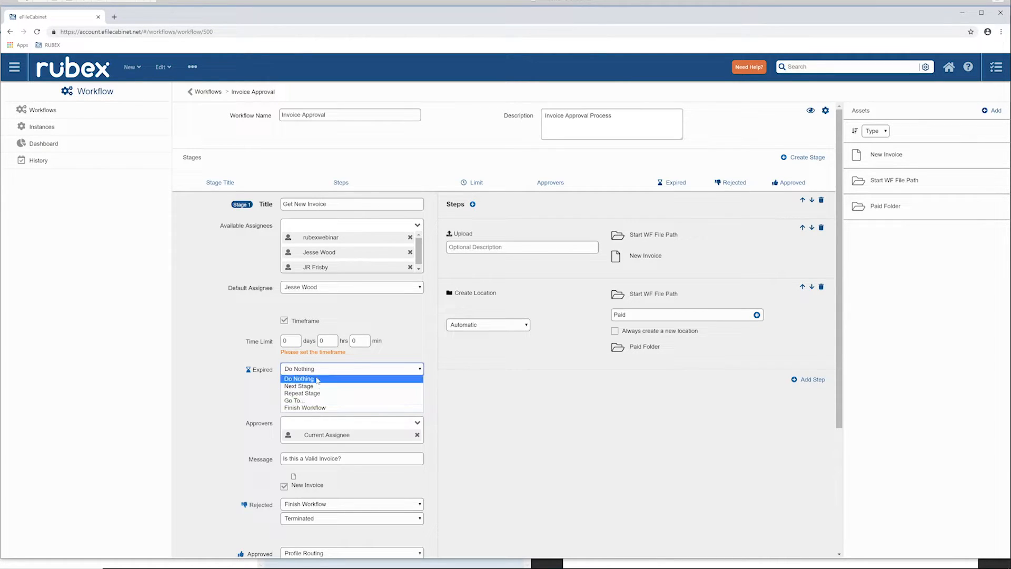
left_click(222, 347)
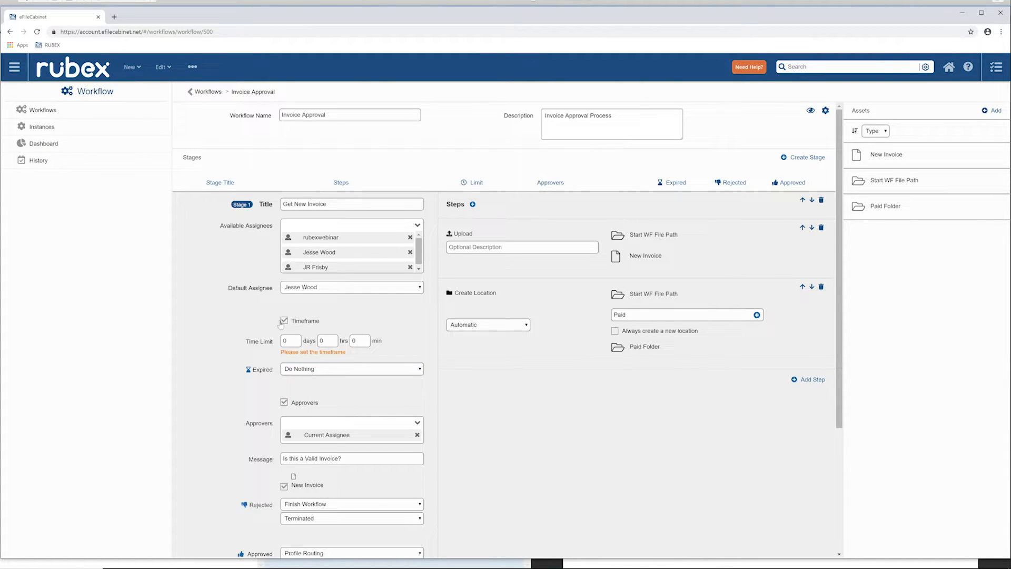
left_click(282, 321)
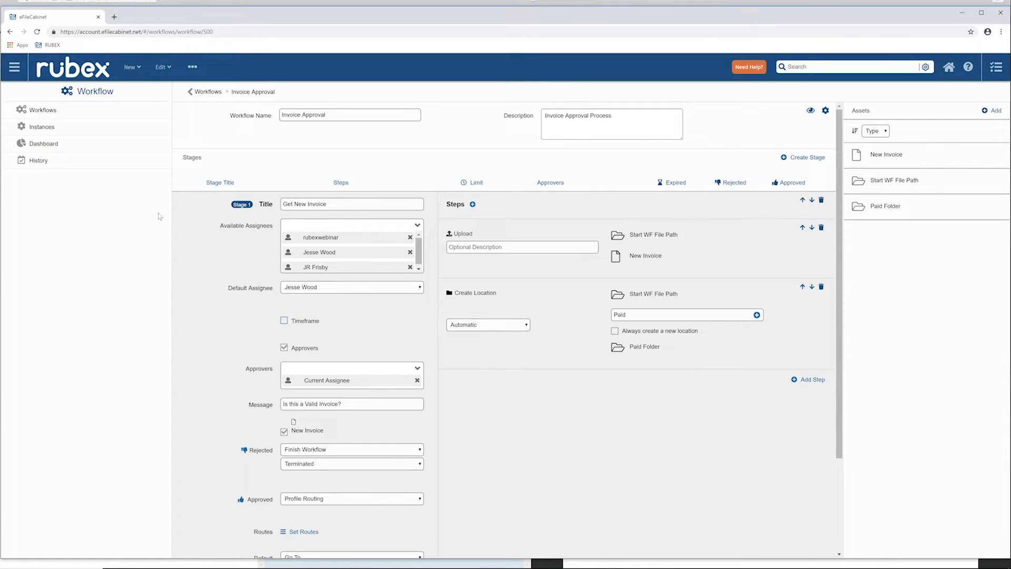
Return to the Rubex home view, then examine the Invoice template's fields in the Zonal OCR application and minimize it.
left_click(15, 67)
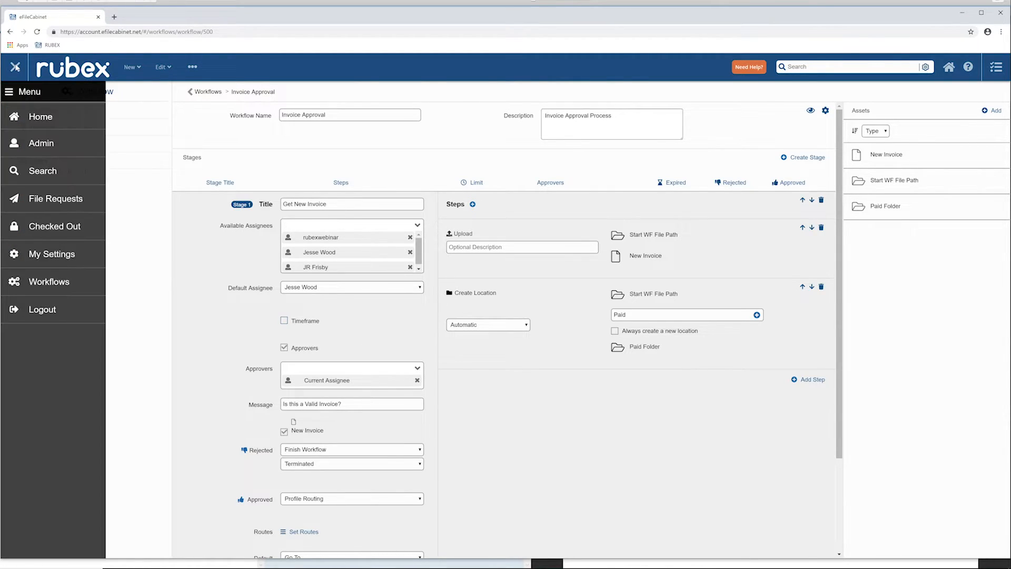
left_click(50, 116)
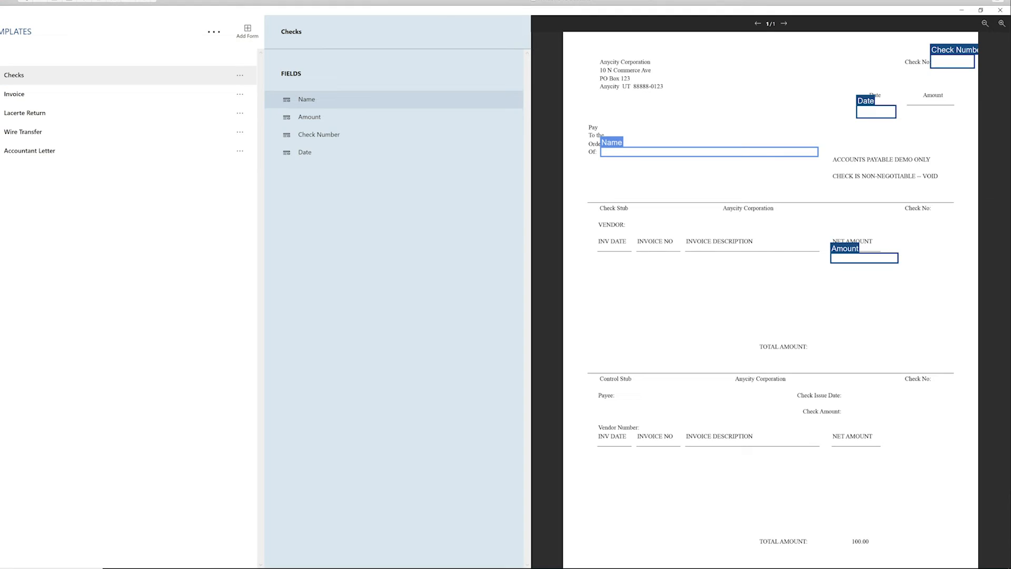
left_click(18, 97)
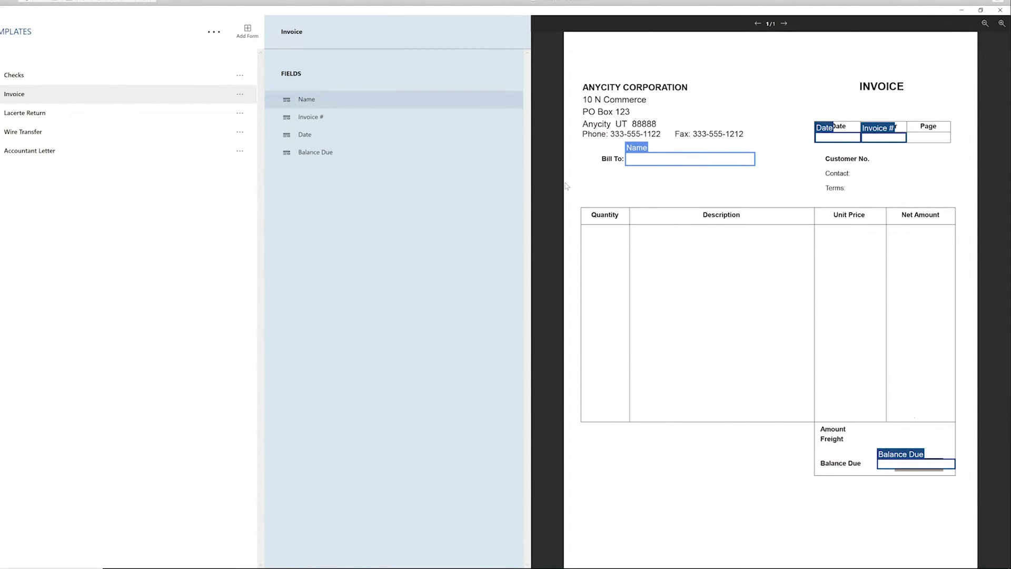
left_click(963, 10)
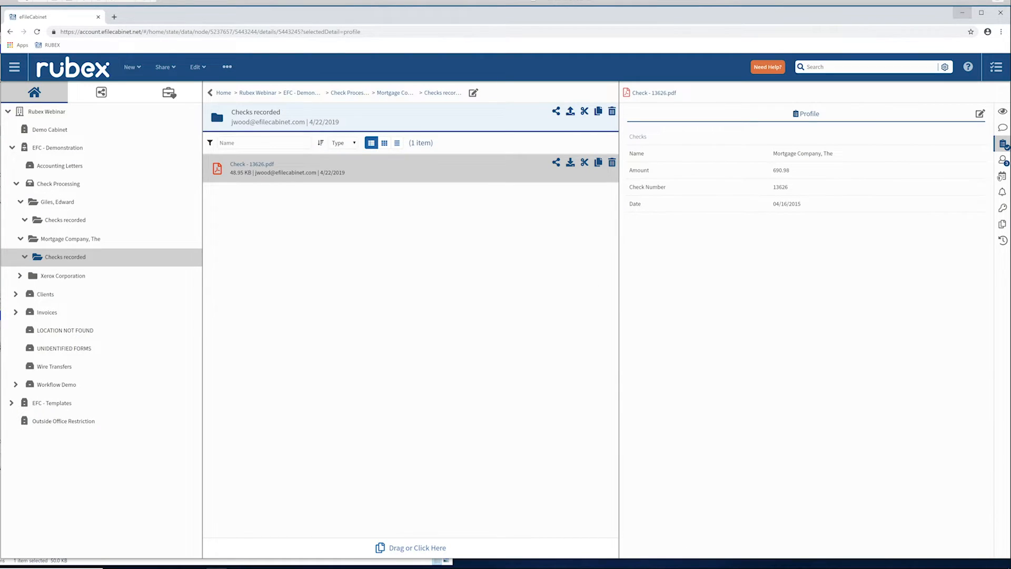
Switch to File Explorer and copy InvoiceExample - New from the Sample Files folder into the Automated Processing folder.
left_click(48, 562)
left_click(1, 226)
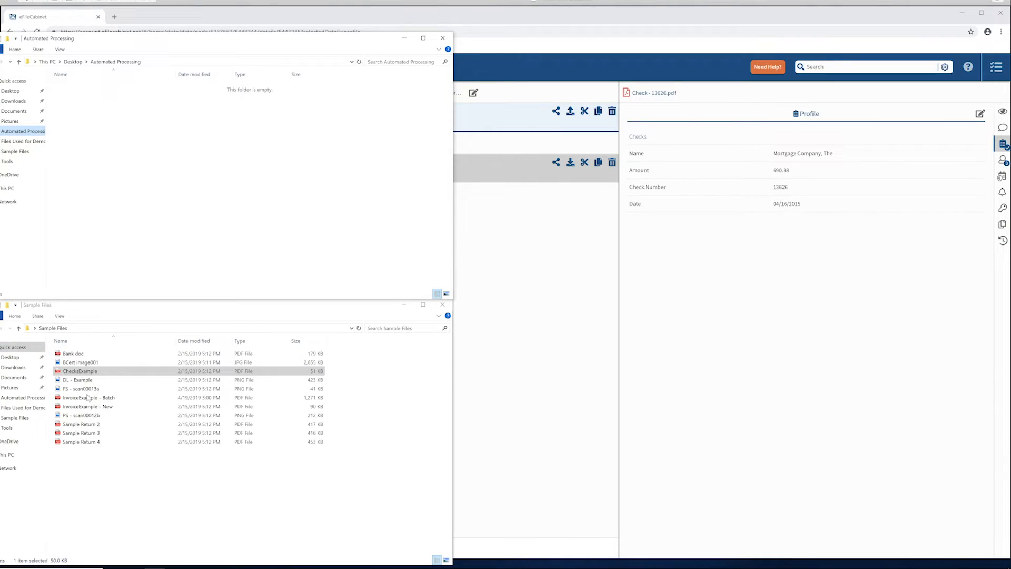
left_click(86, 407)
right_click(86, 409)
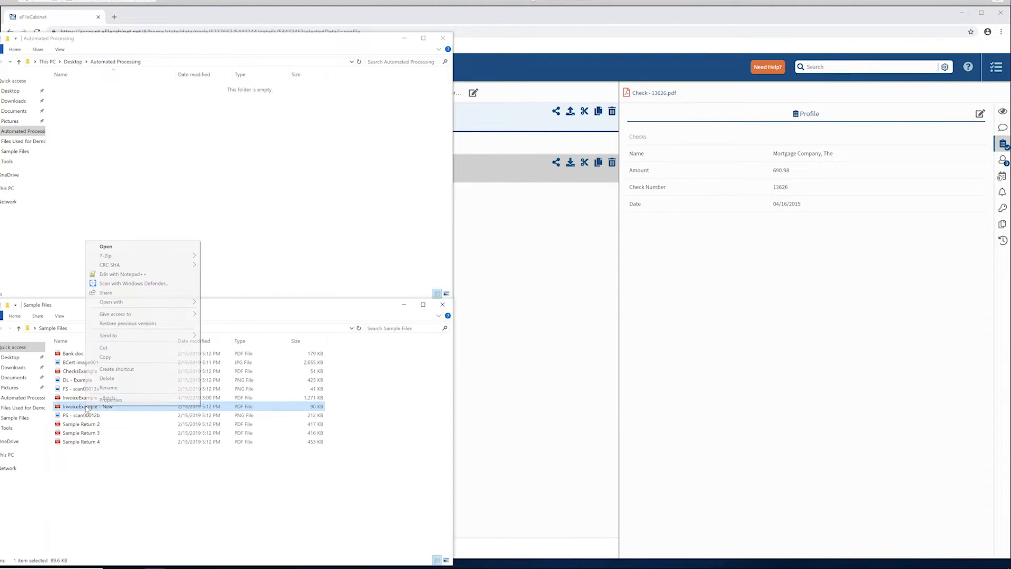
left_click(127, 358)
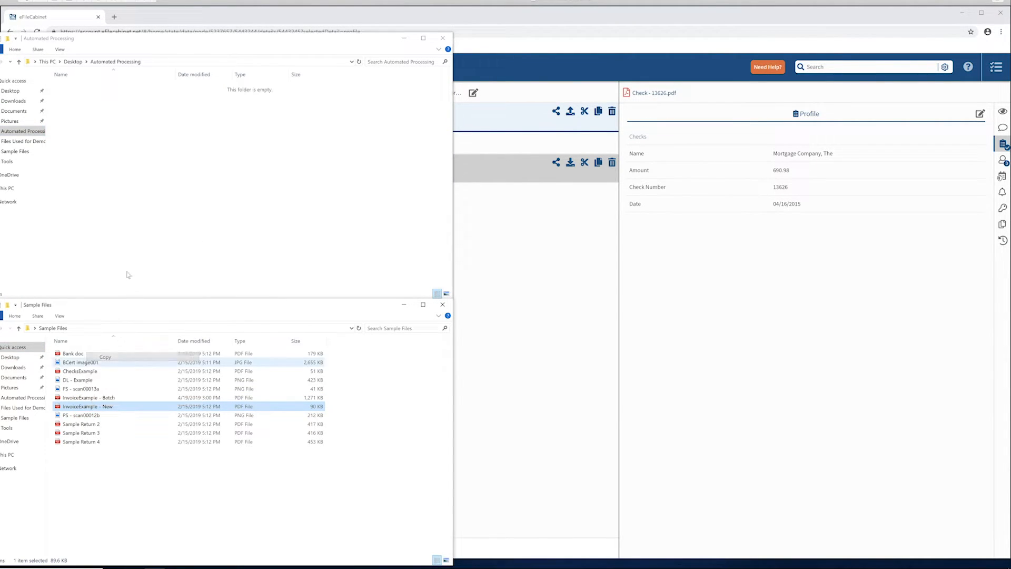
right_click(112, 140)
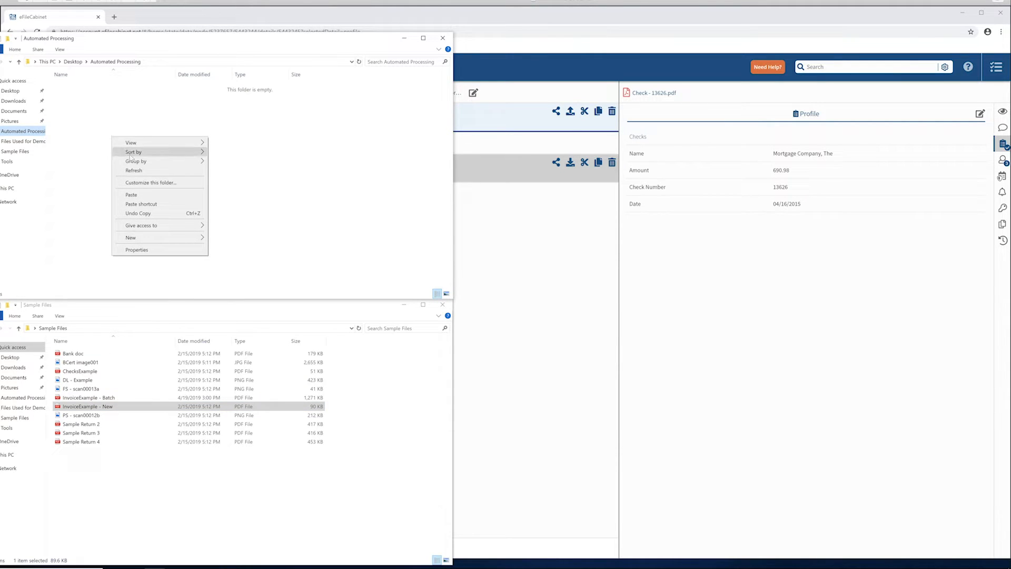
left_click(132, 194)
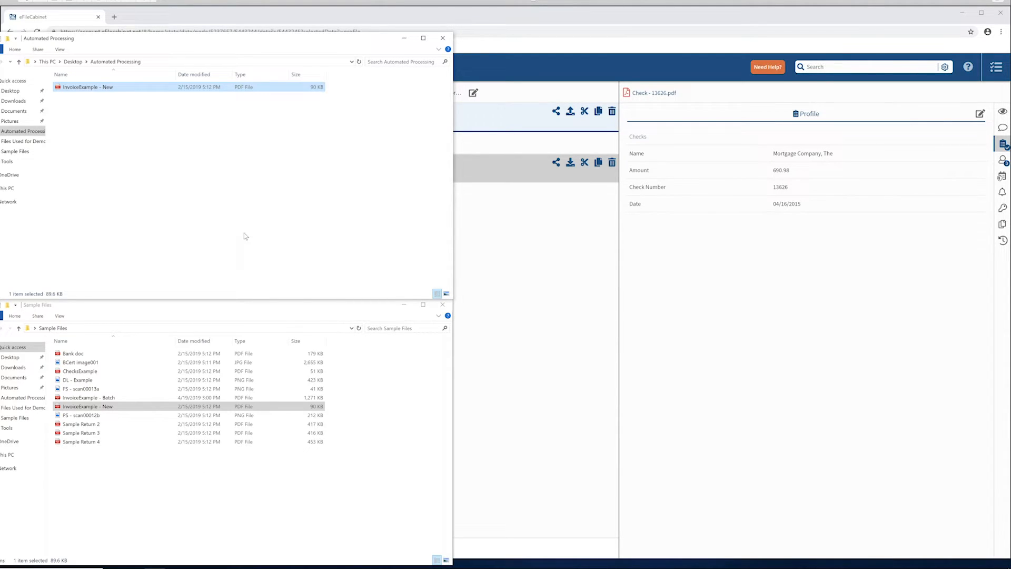
Switch to Rubex in the browser and view the automation of the Send for Approval folder in the Invoice - 1037.pdf customer's Invoices folder.
left_click(669, 309)
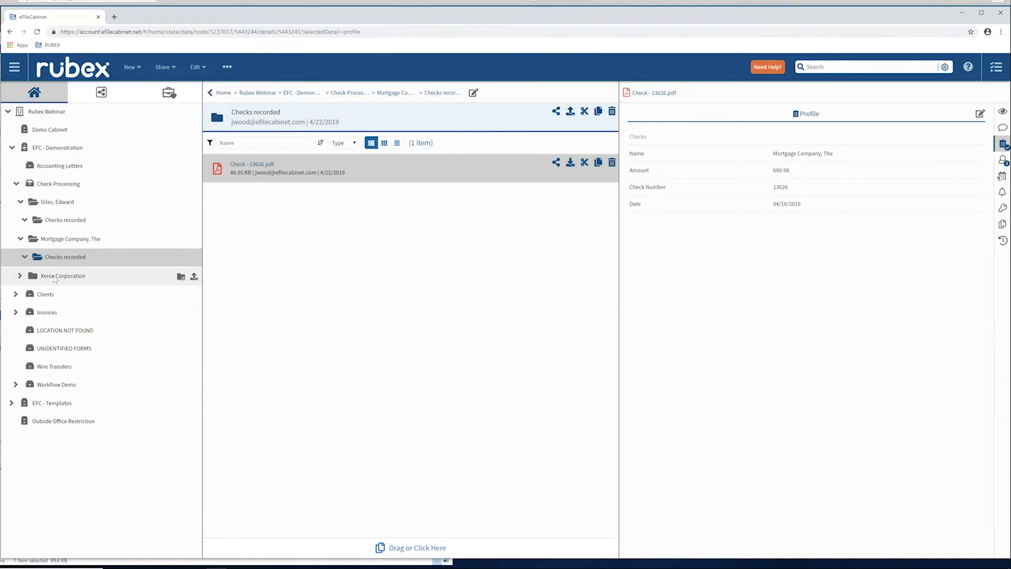
left_click(47, 313)
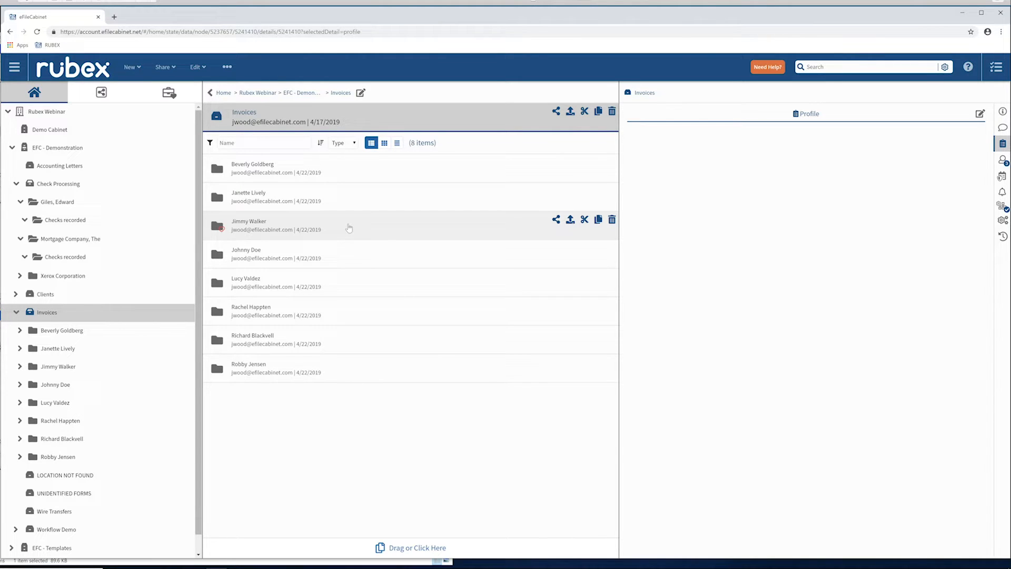
double_click(342, 257)
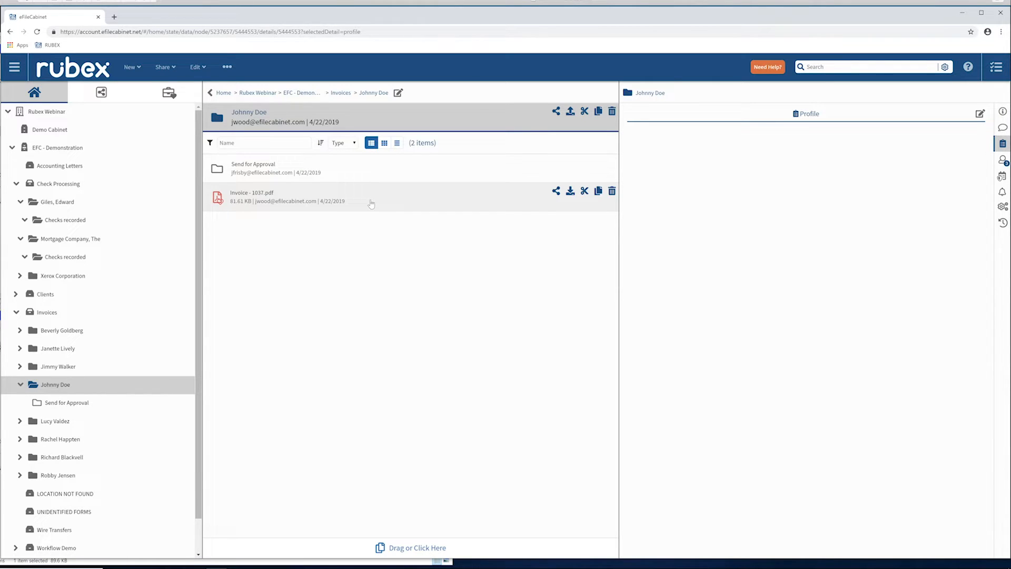
left_click(352, 169)
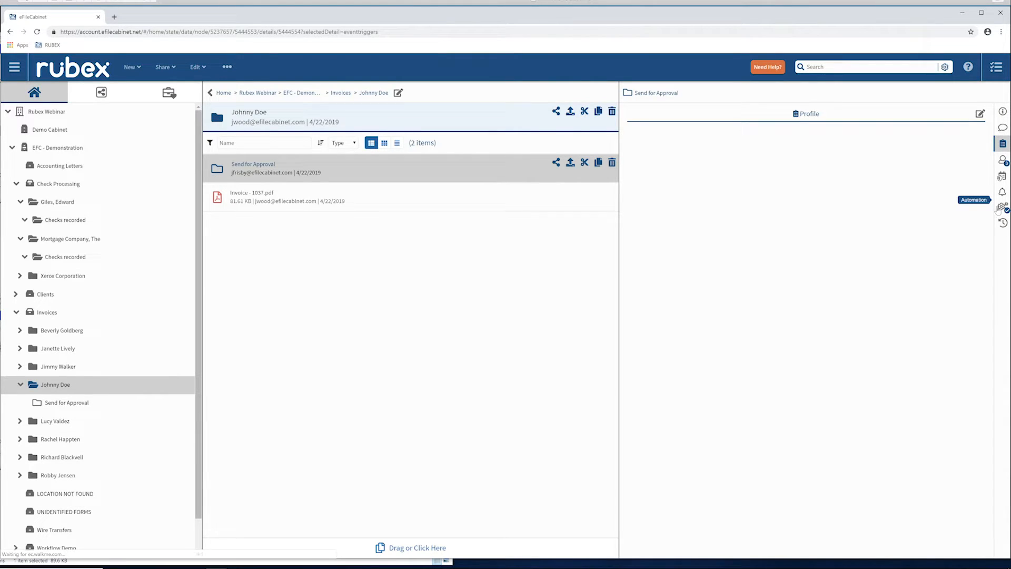
left_click(1002, 207)
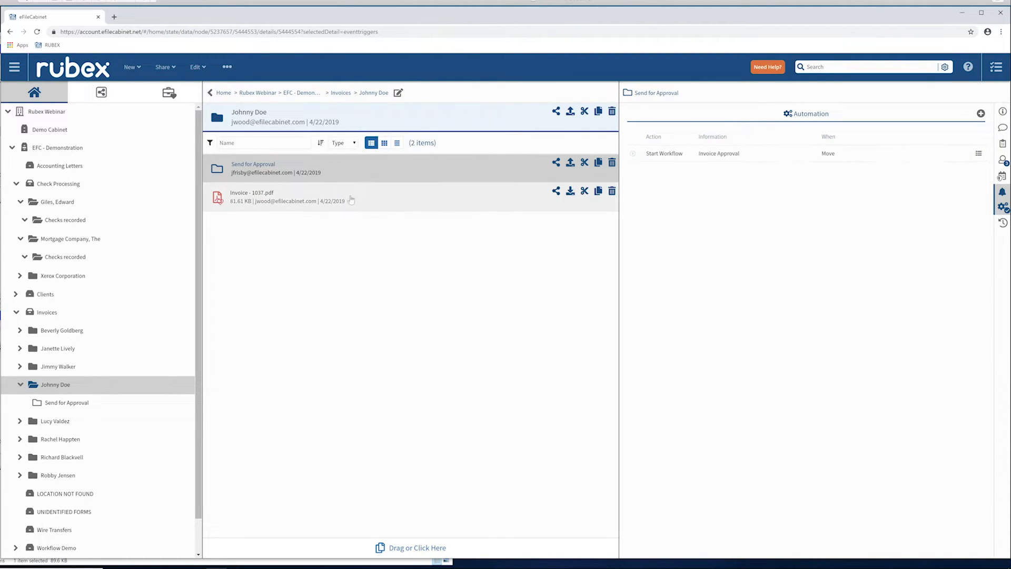
Move Invoice - 1037.pdf into the Send for Approval folder and confirm the move.
left_click_drag(363, 191, 362, 165)
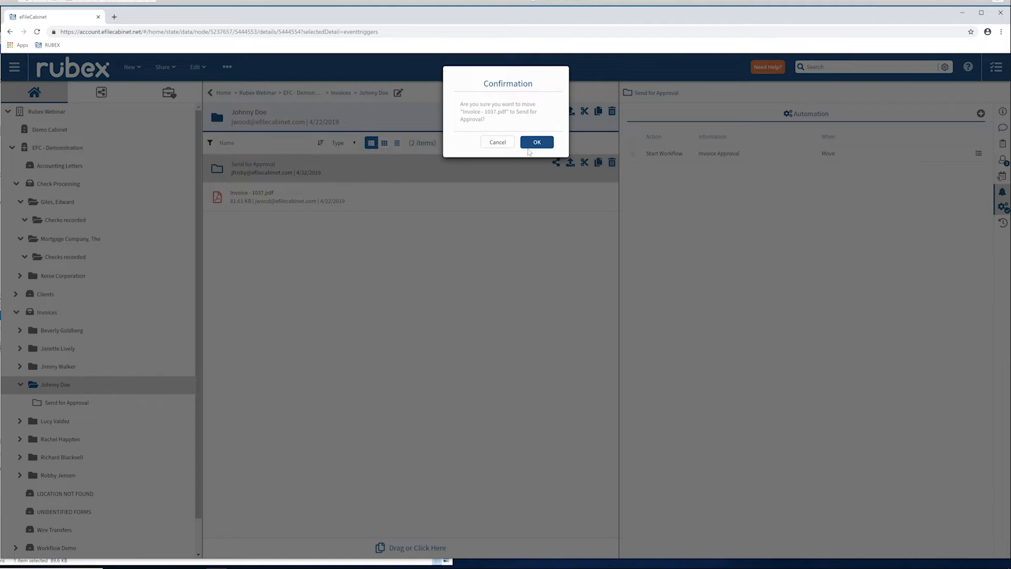
key("Return")
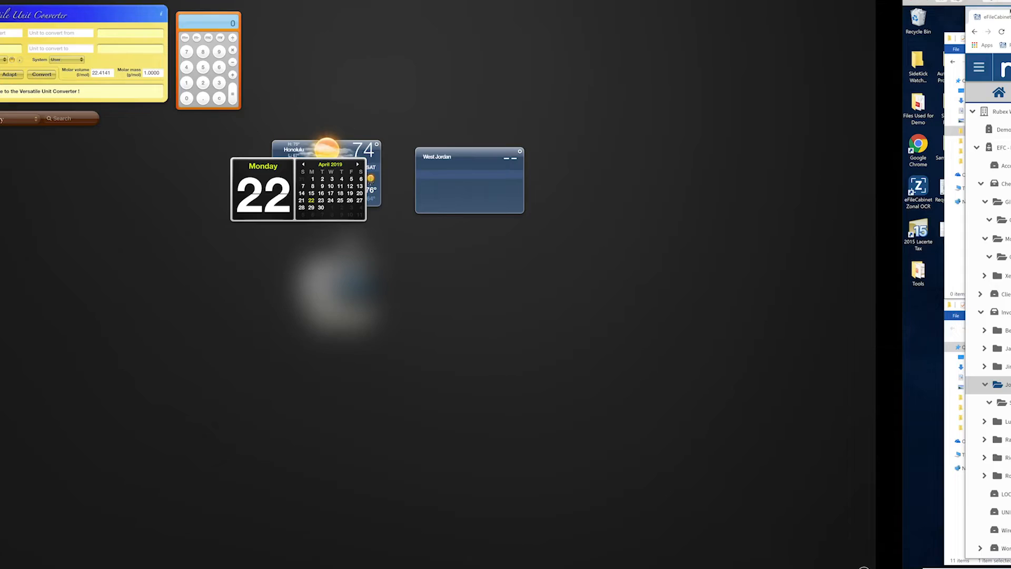
key("ctrl+Right")
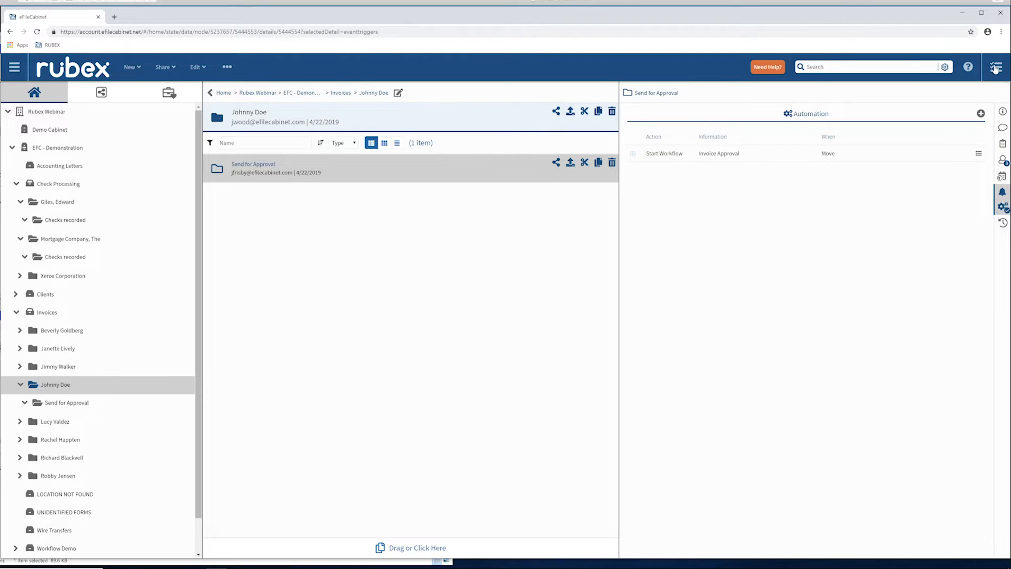
Open the invoice workflow instance from the Activity Center notification, preview Invoice - 1037.pdf at the approval question, and close the preview.
left_click(996, 68)
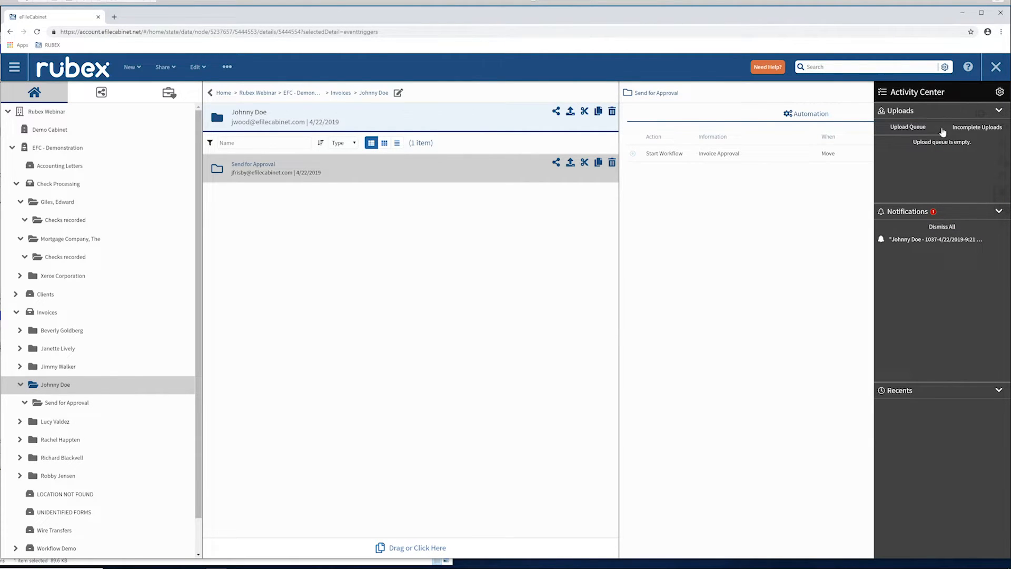
left_click(909, 239)
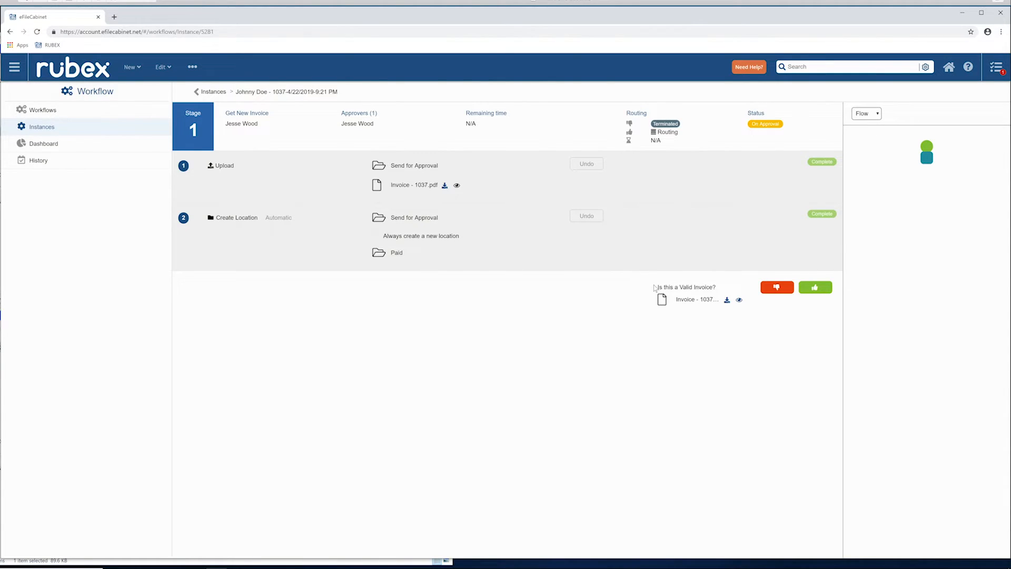
left_click(738, 300)
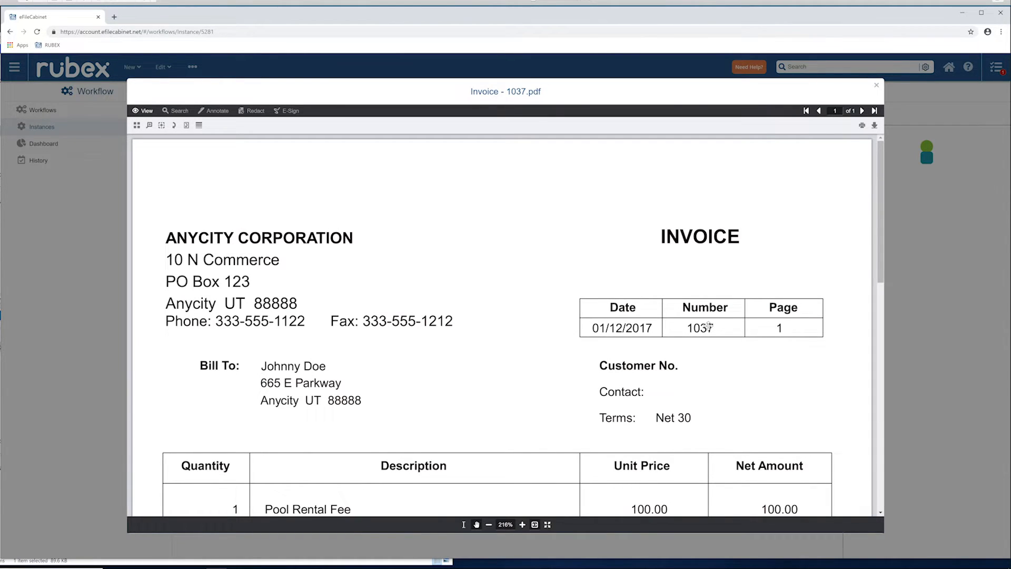
left_click(876, 85)
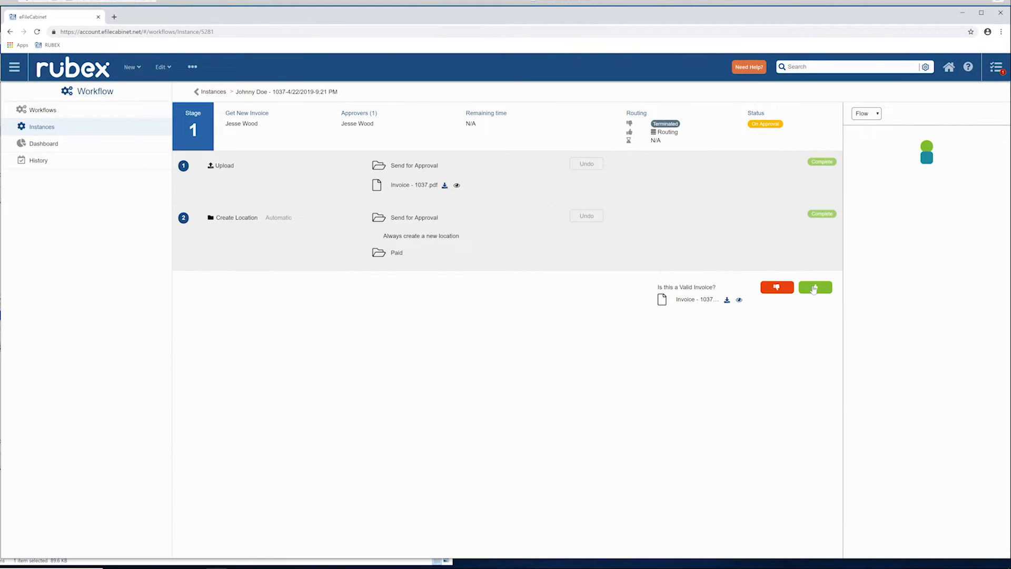
Approve the invoice as valid in stage 1 and approve its payment in stage 2, acknowledging both confirmations.
left_click(814, 287)
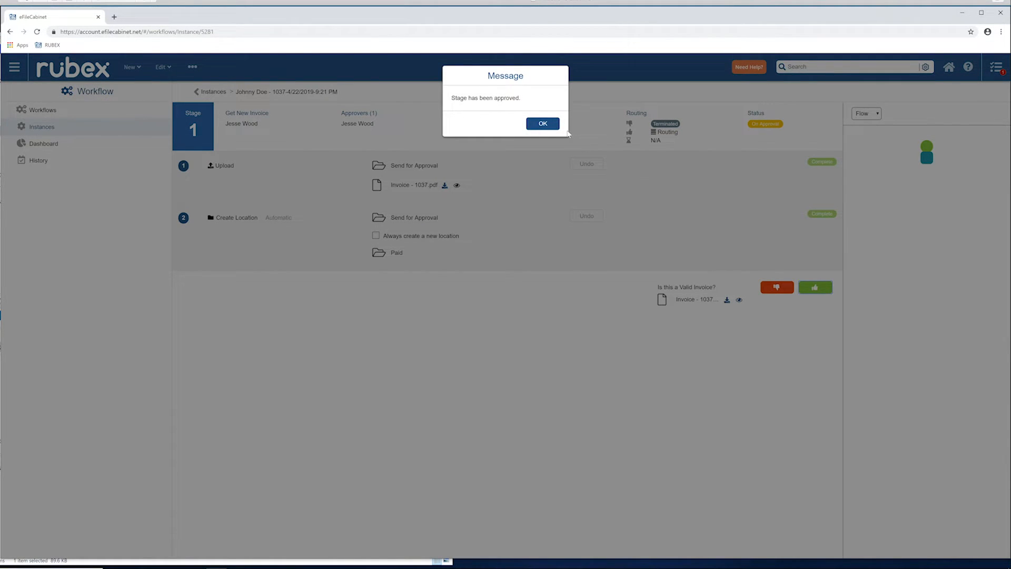
left_click(543, 123)
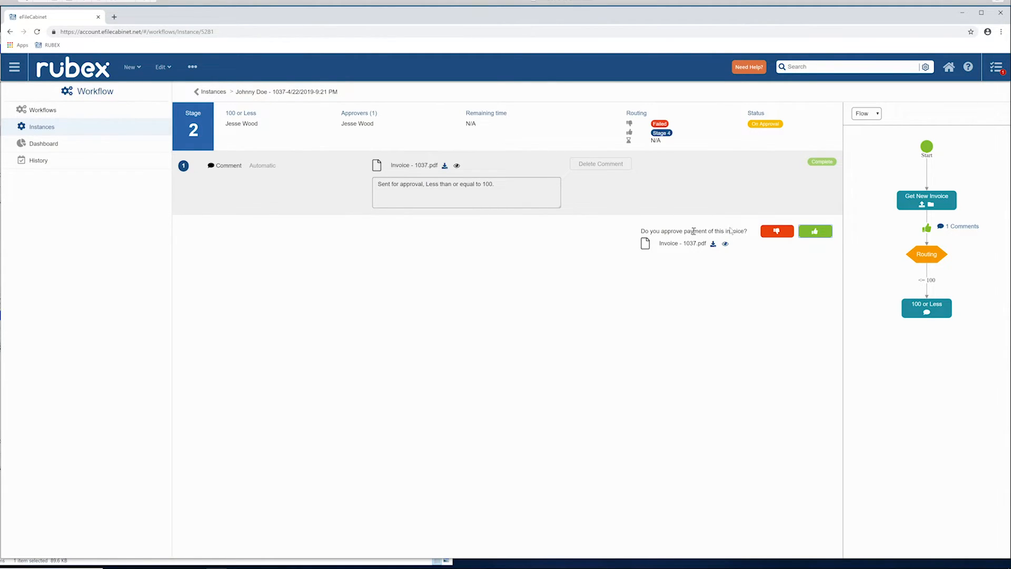
left_click(805, 232)
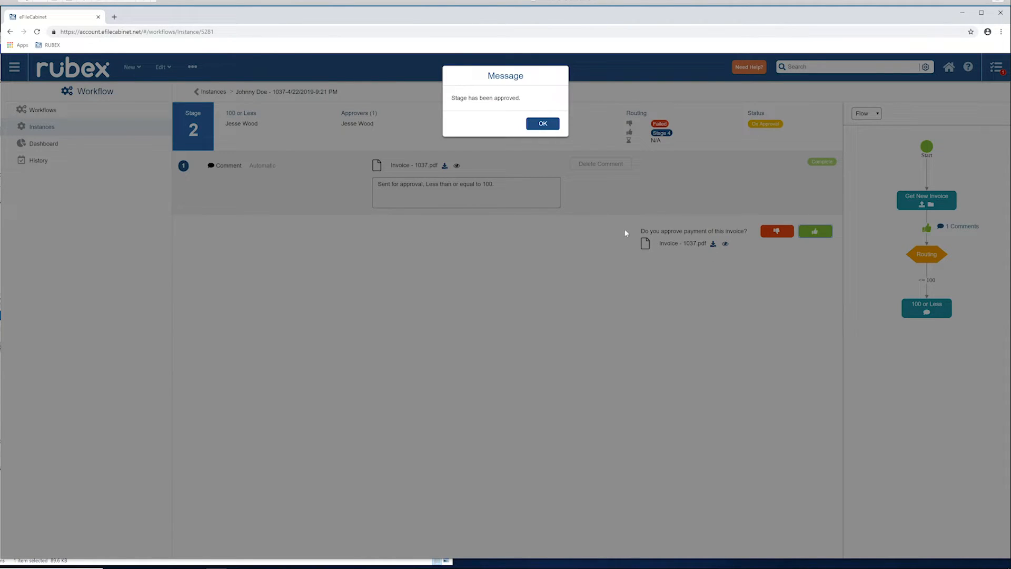
left_click(535, 125)
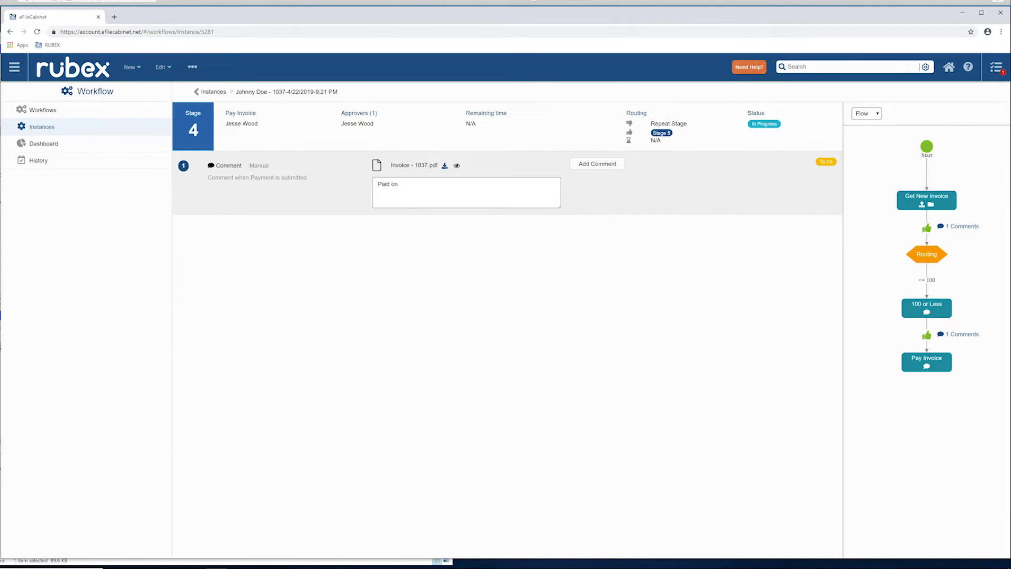
Add the comment "Paid on 4-22-2019" in the Pay Invoice stage, approve that stage, and return to the workflows list.
left_click(406, 185)
type("4-22")
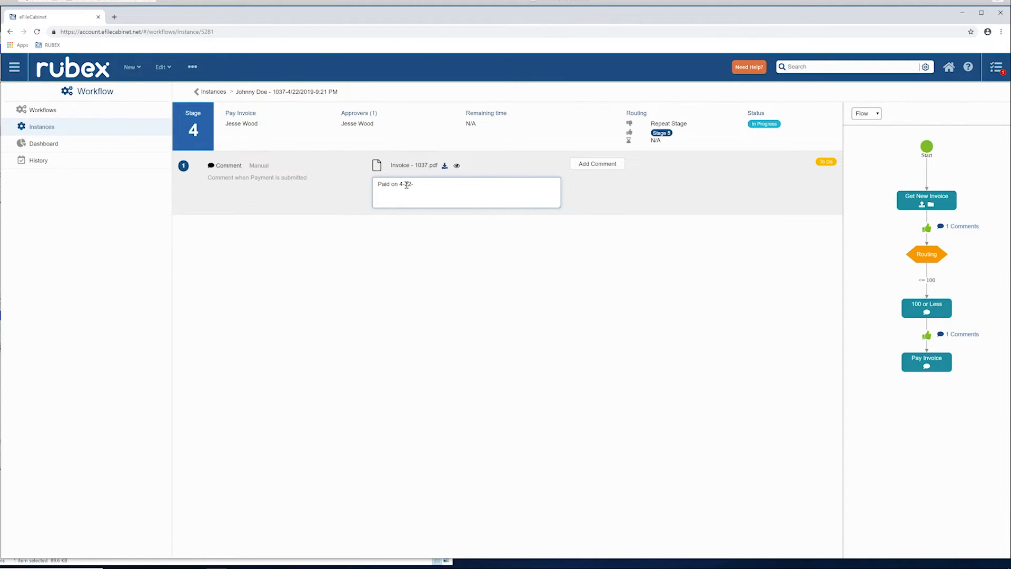
type("-2019")
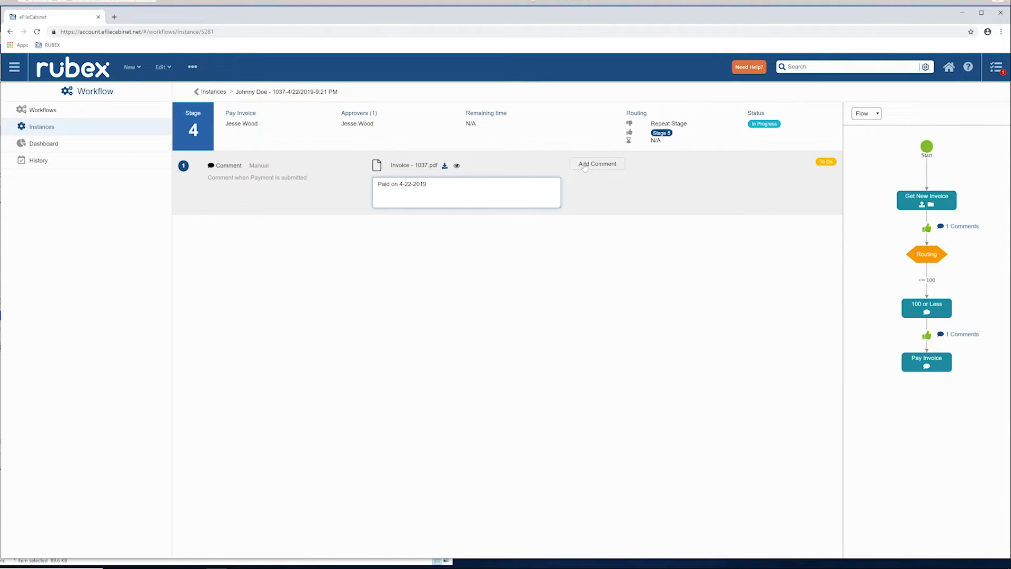
left_click(585, 166)
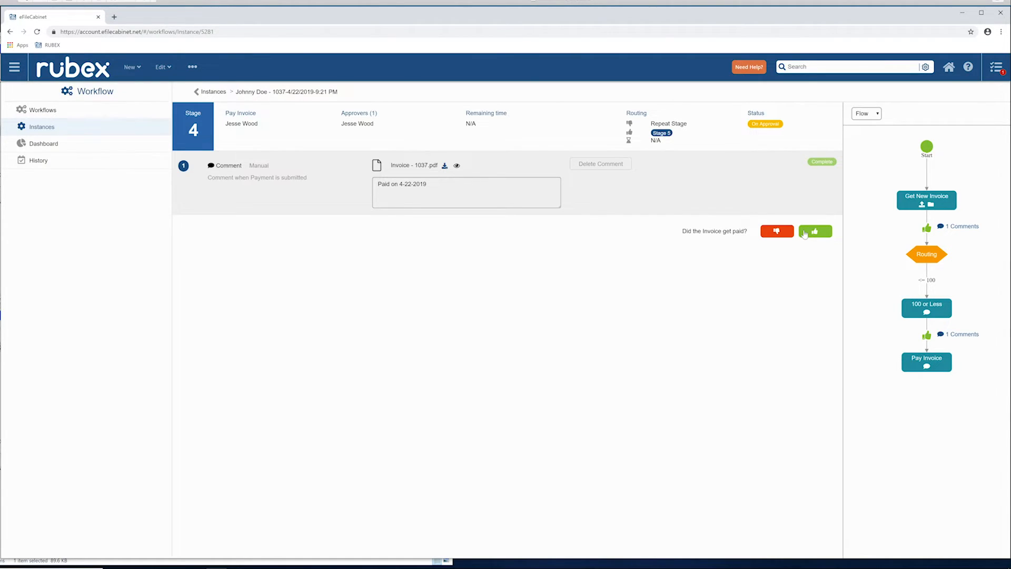
left_click(804, 234)
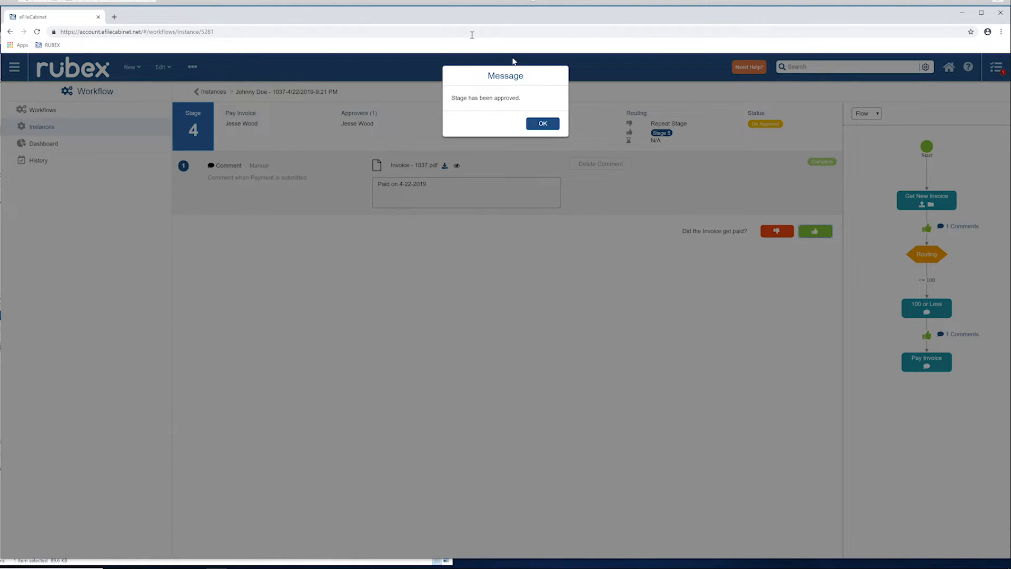
left_click(539, 124)
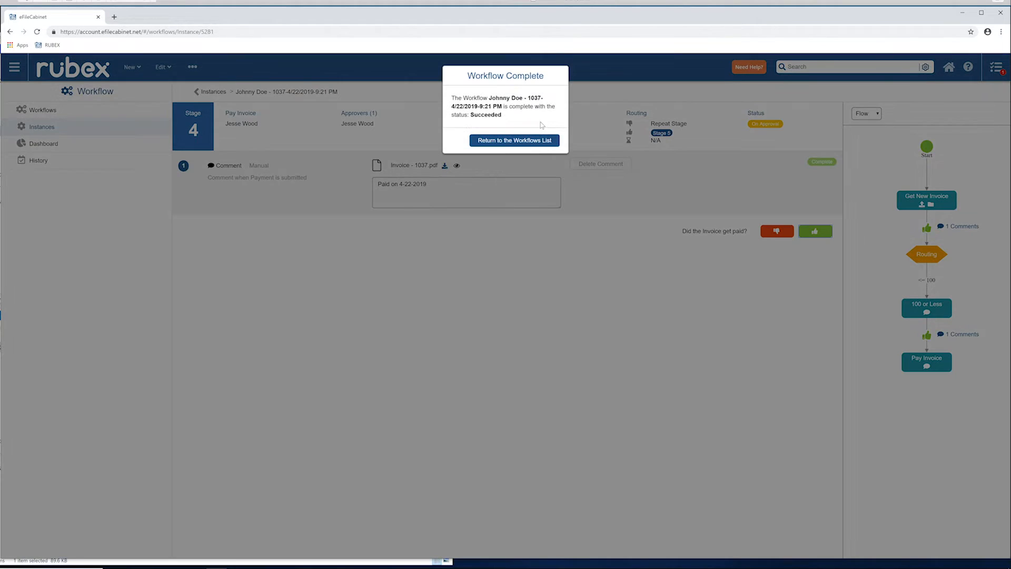
left_click(537, 143)
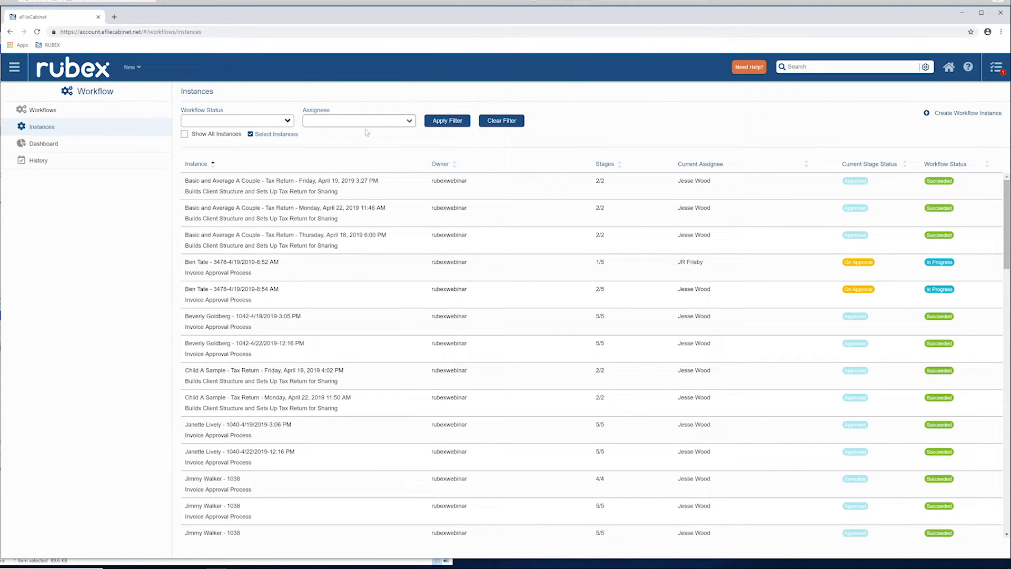
Return to the home view and open the Paid folder inside the customer's Send for Approval folder.
left_click(14, 68)
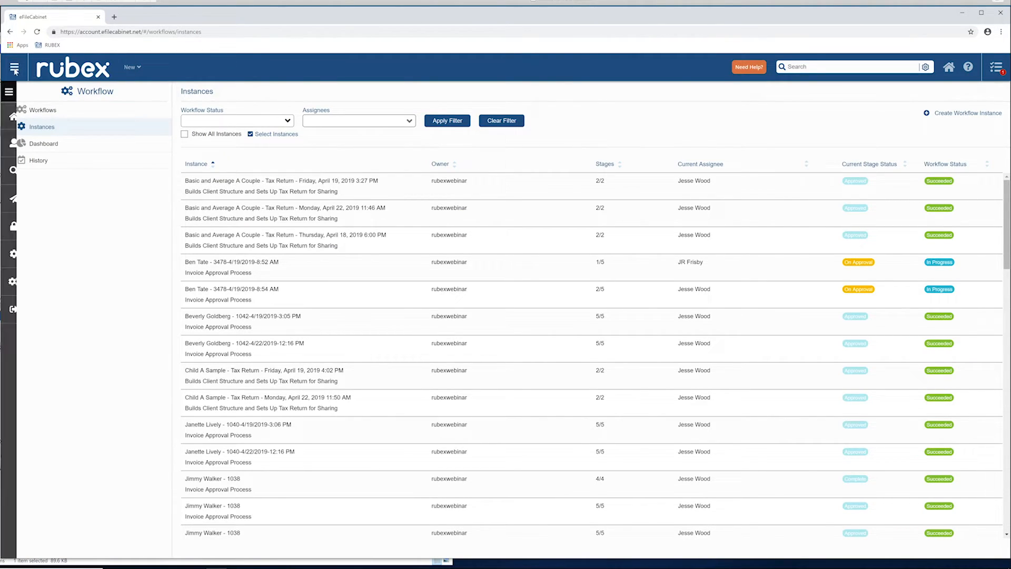
left_click(35, 118)
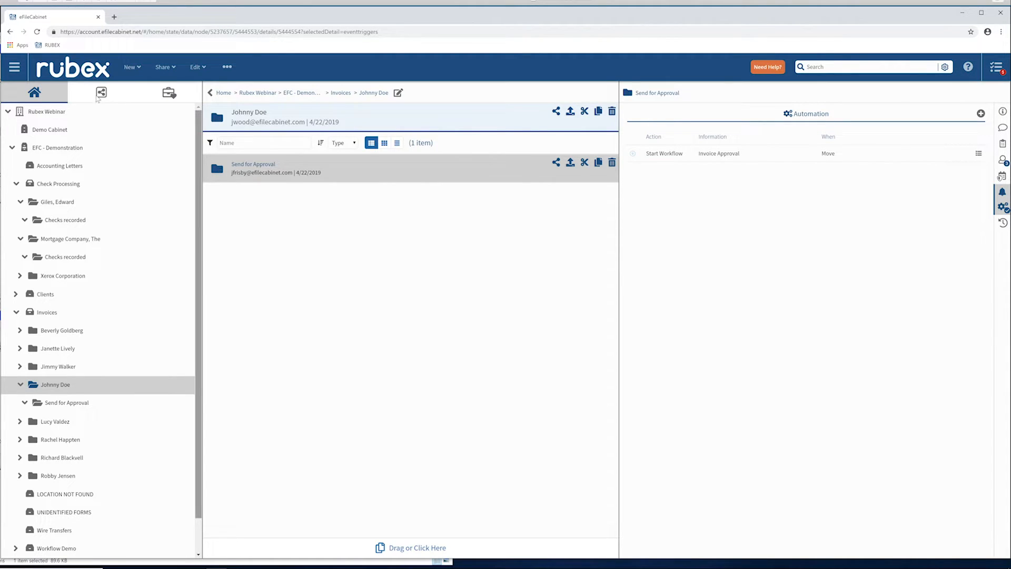
double_click(382, 171)
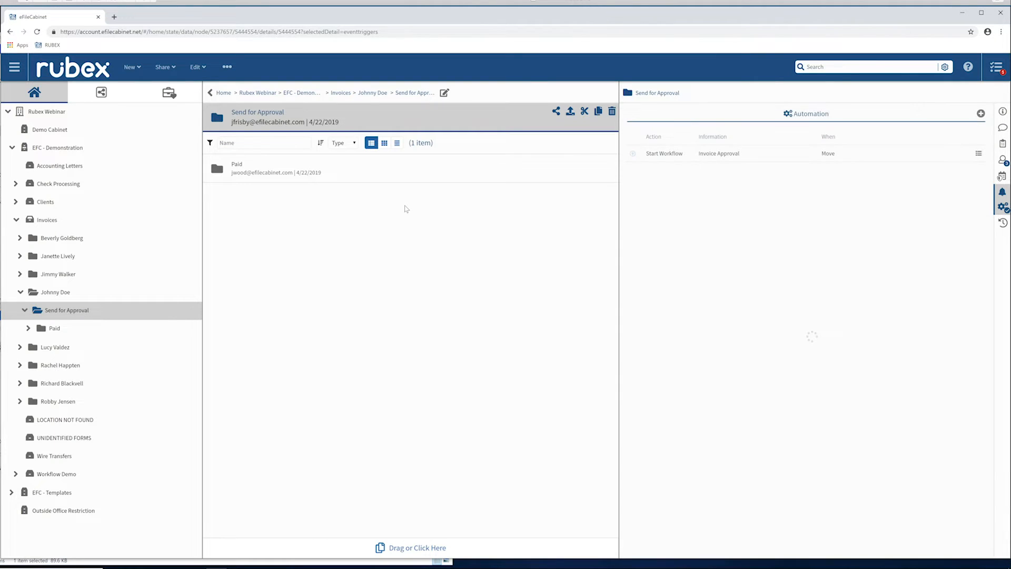
double_click(338, 168)
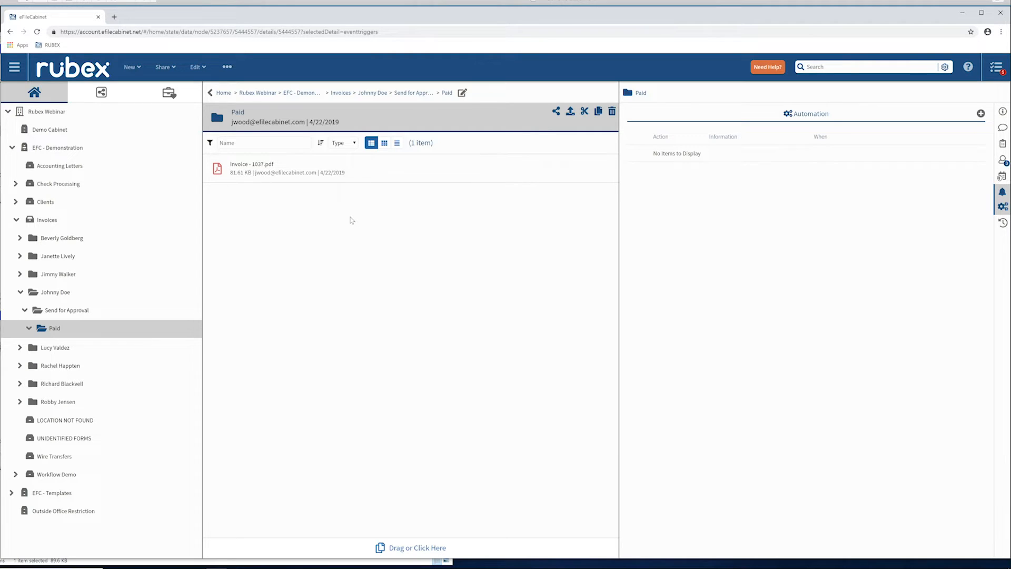
Display the comments on Invoice - 1037.pdf and review both workflow entries.
left_click(372, 174)
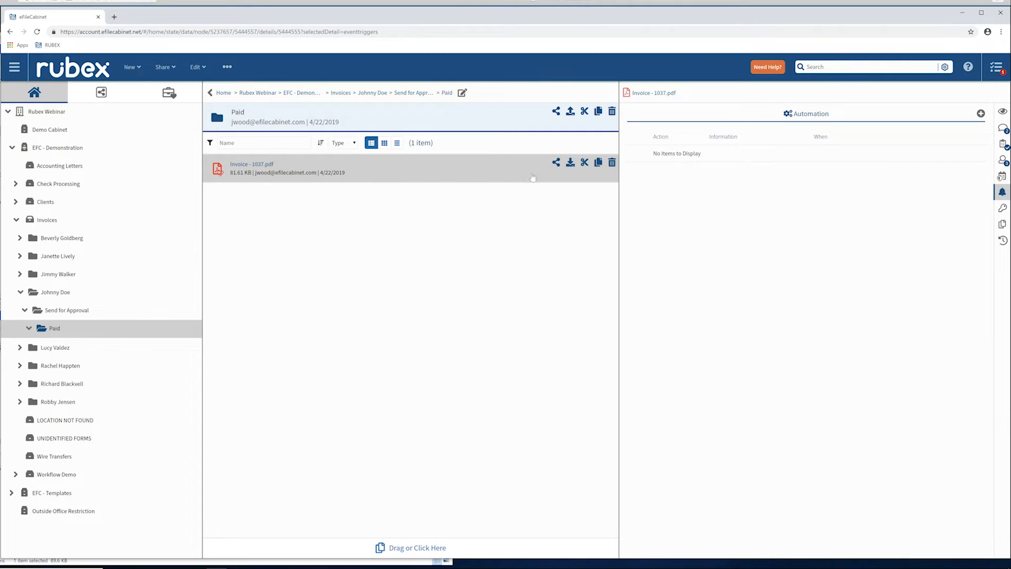
left_click(1002, 128)
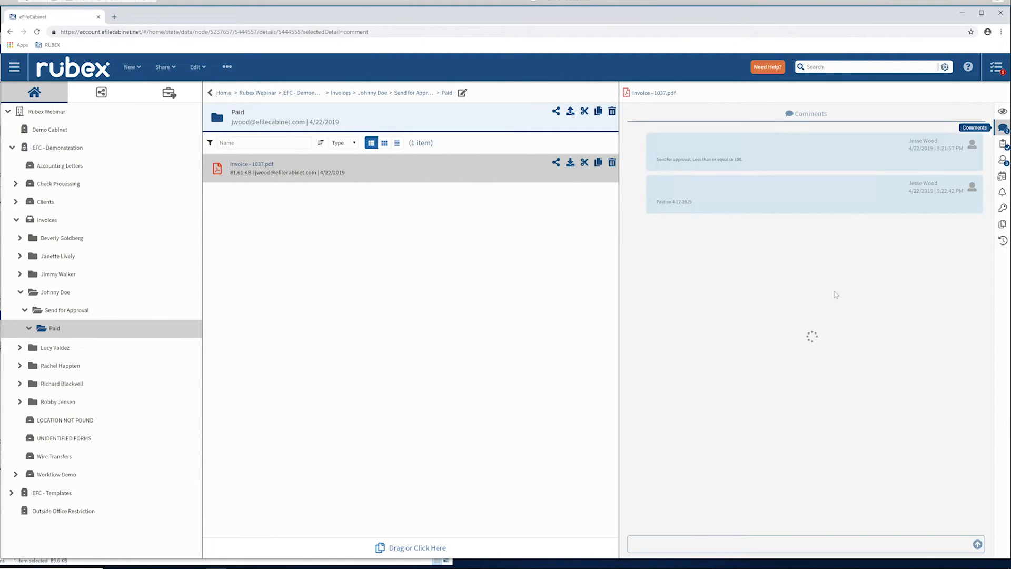
mouse_move(668, 160)
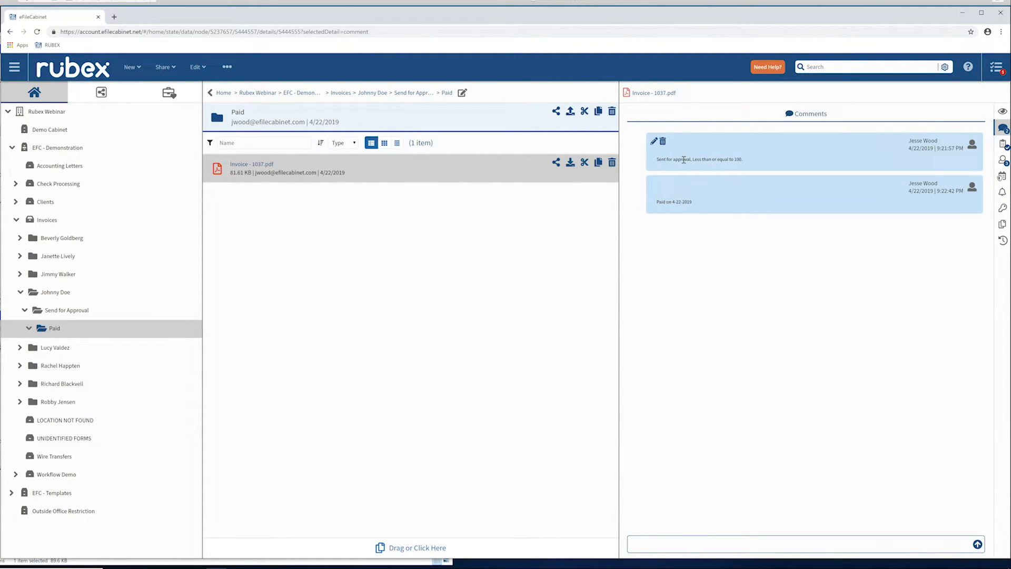
mouse_move(672, 209)
mouse_move(666, 191)
Search for "Paid on 4-22-2019" with Comment included in the searched fields.
type("Paid on 4-22-1")
type("019")
key("Return")
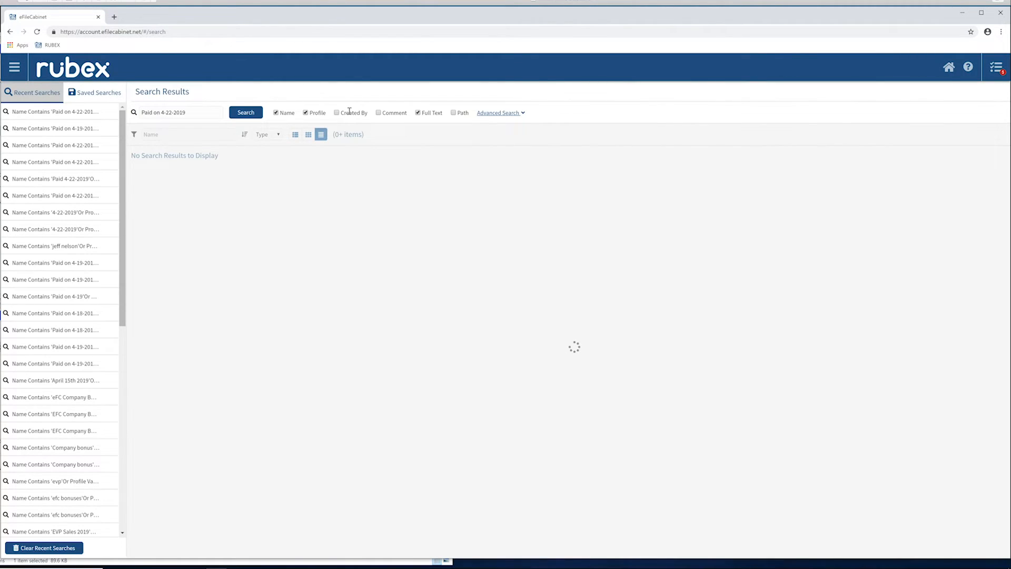
left_click(379, 113)
left_click(235, 113)
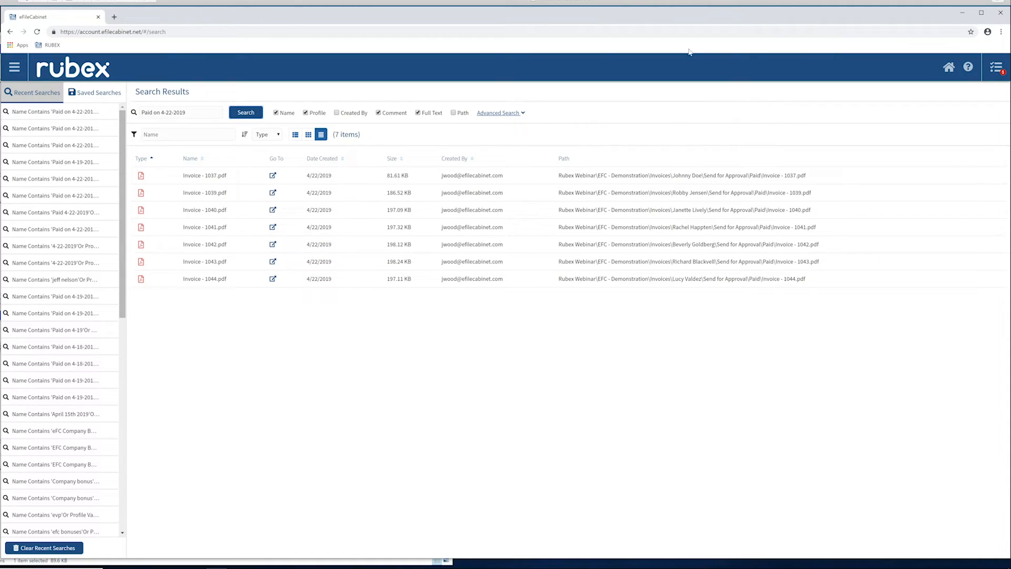
Return to the home view, switch to the Zonal OCR templates window, and view the Lacerte Return template's fields.
left_click(14, 66)
left_click(33, 118)
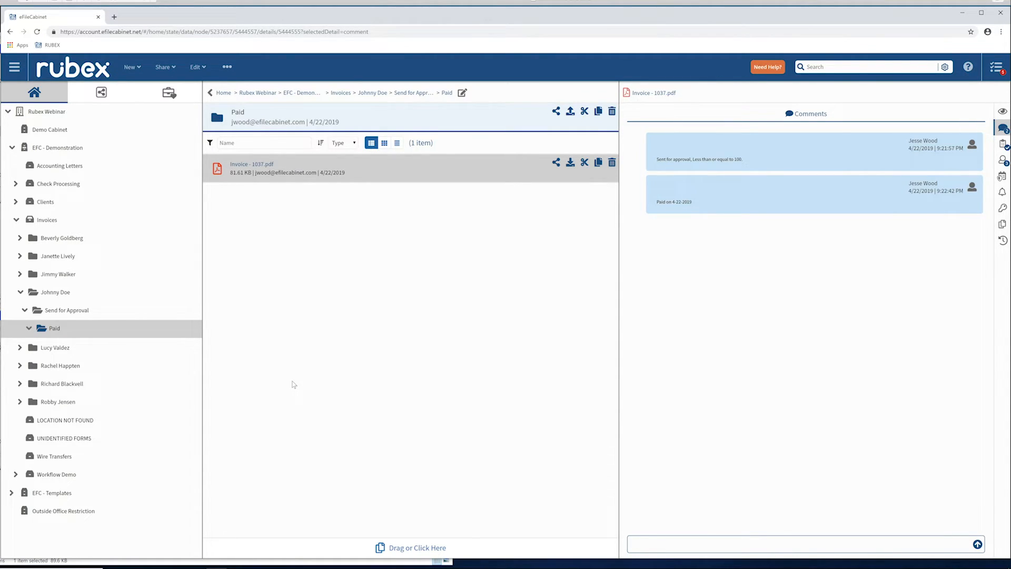
left_click(238, 568)
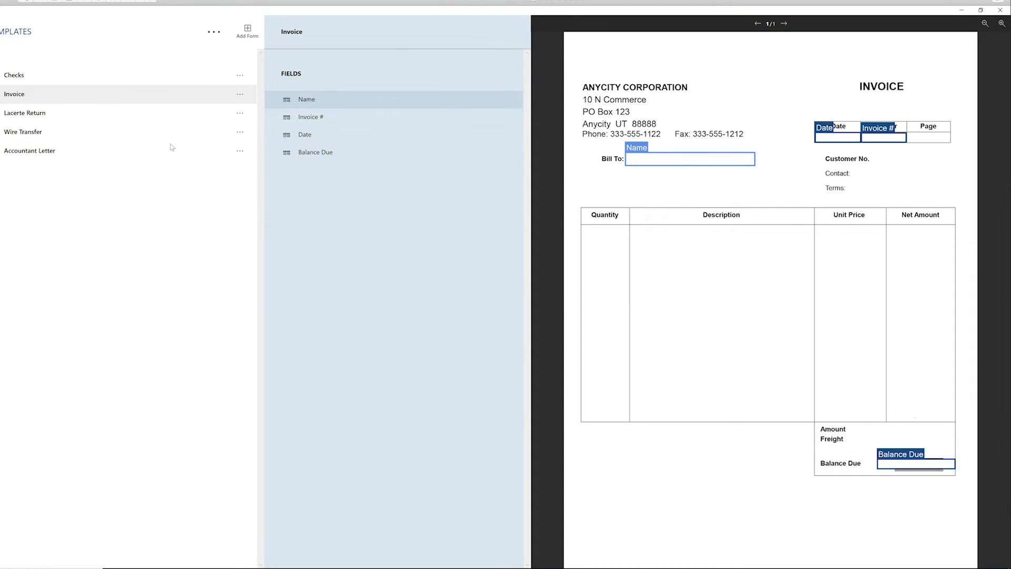
key("Down")
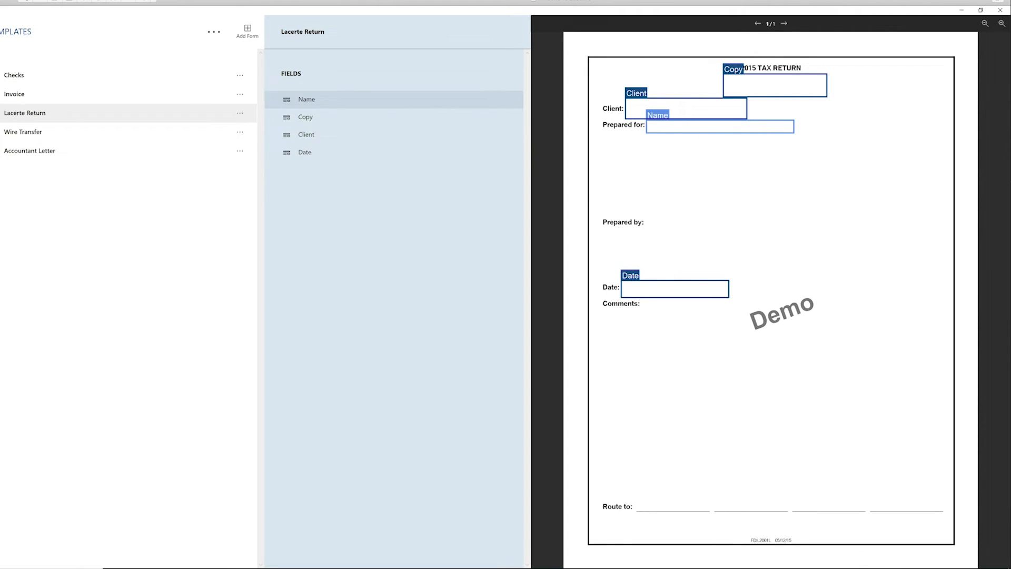
Switch back to Rubex and view the automation of the Prepared Tax Returns folder in Clients.
left_click(216, 548)
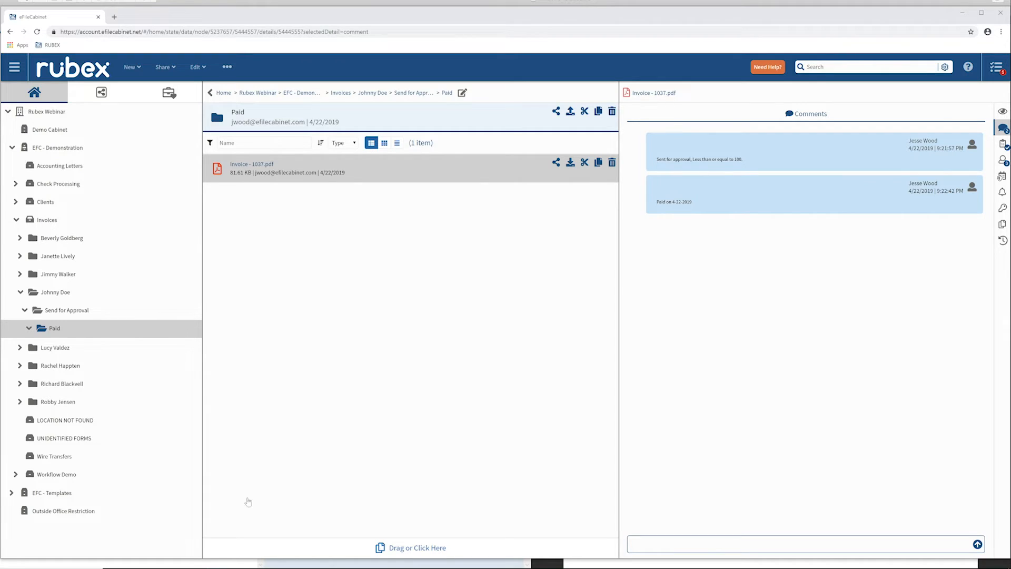
left_click(45, 203)
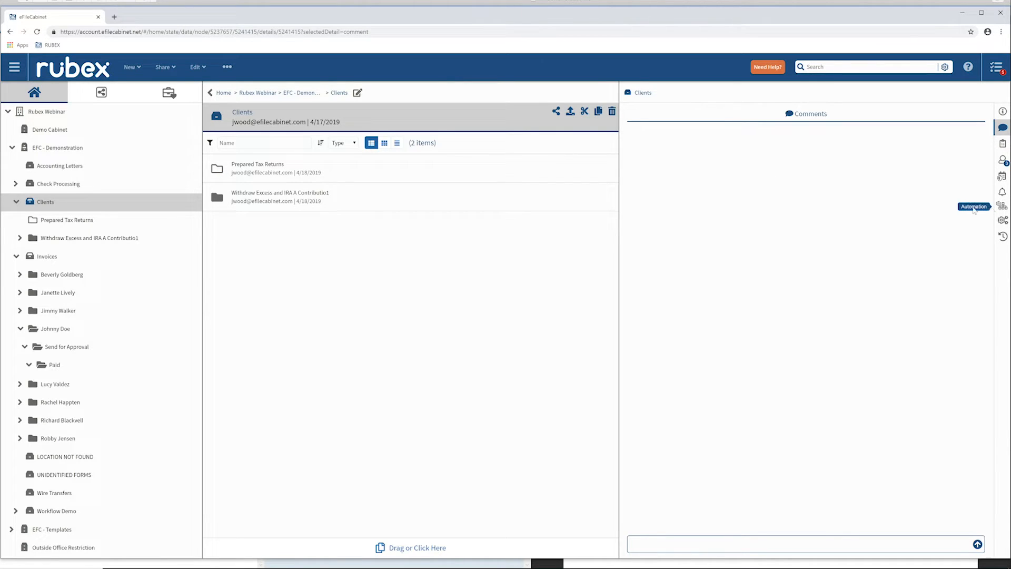
left_click(394, 167)
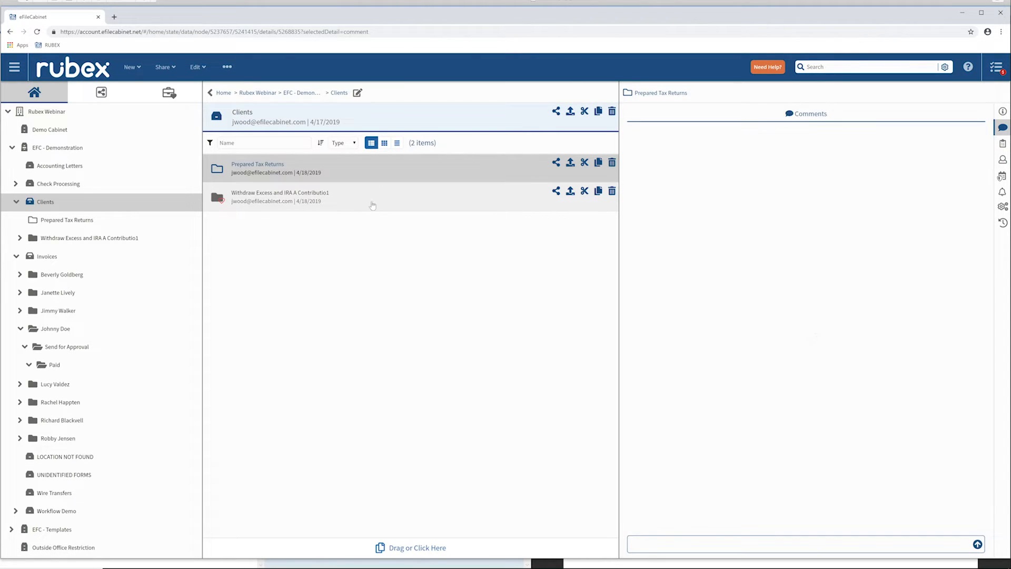
left_click(1003, 207)
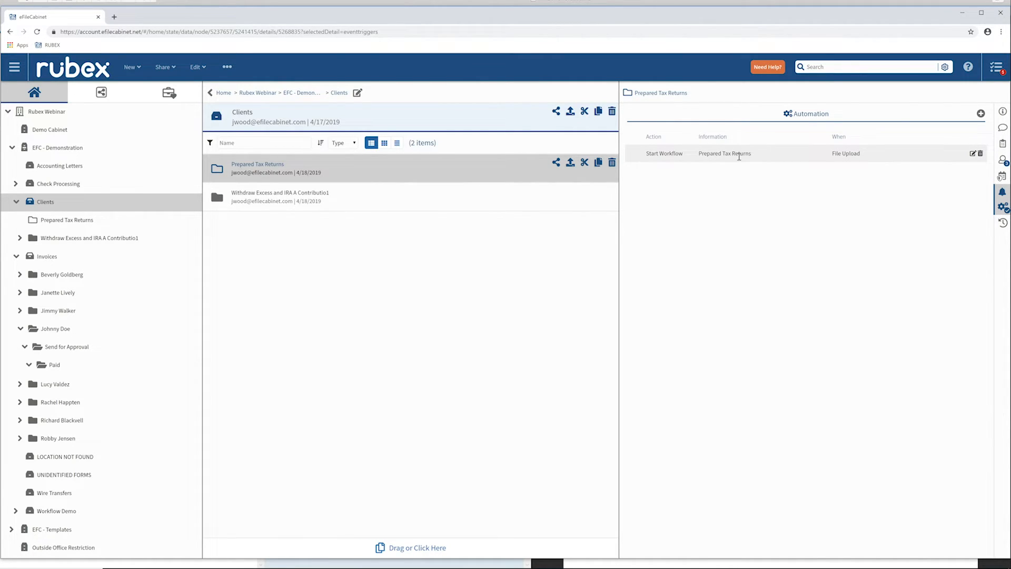
Open the Workflows list and view one of its workflow definitions.
left_click(15, 67)
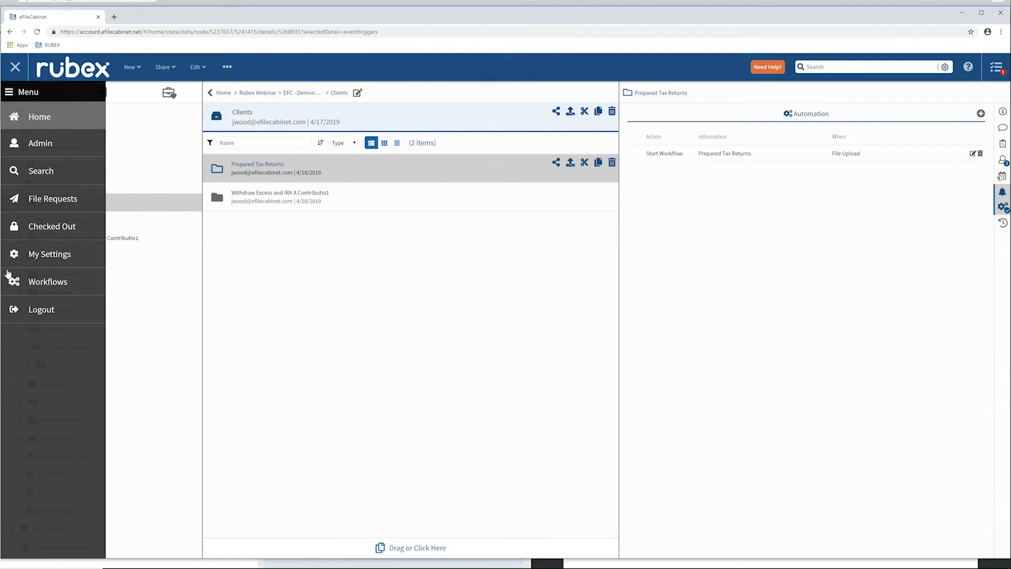
left_click(40, 281)
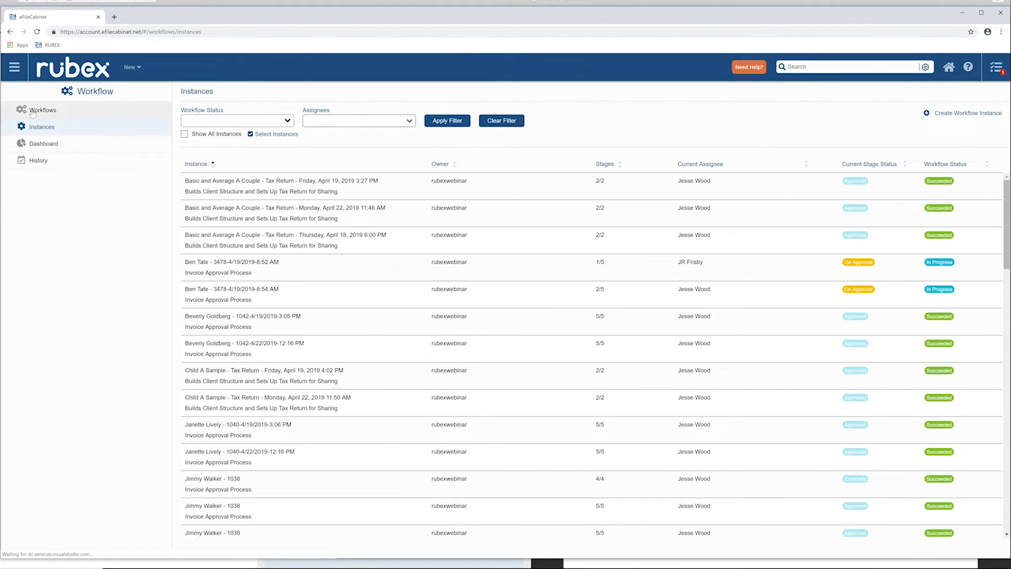
left_click(33, 111)
left_click(219, 190)
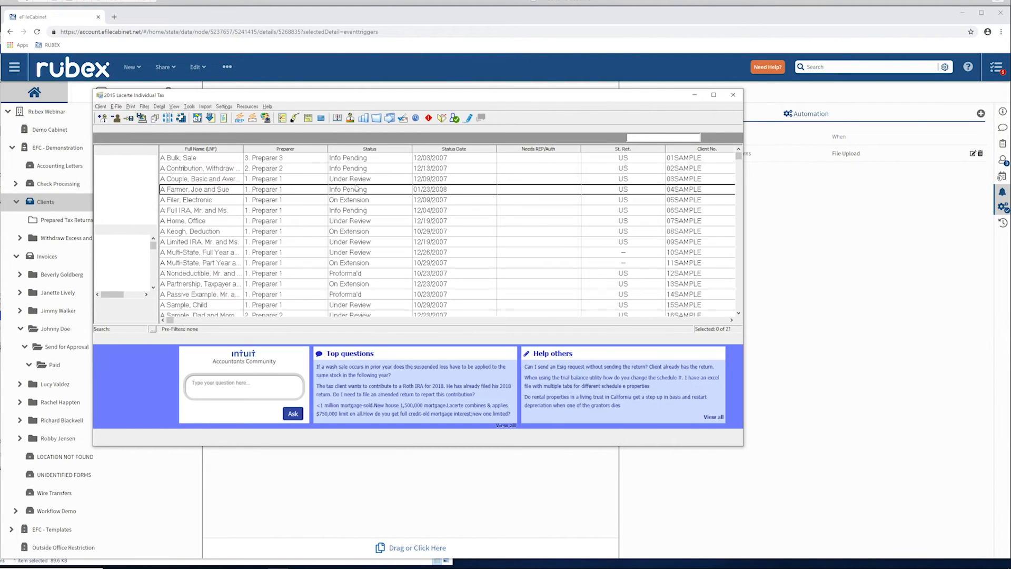
In Lacerte Individual Tax, print the complete tax return for the "A Couple, Basic and Average" sample client.
left_click(217, 180)
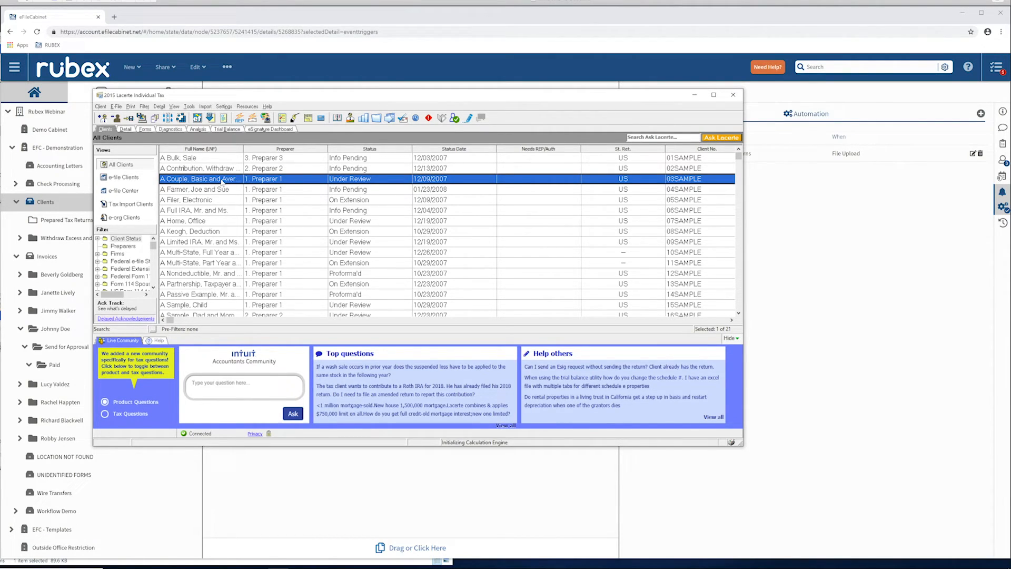
left_click(132, 107)
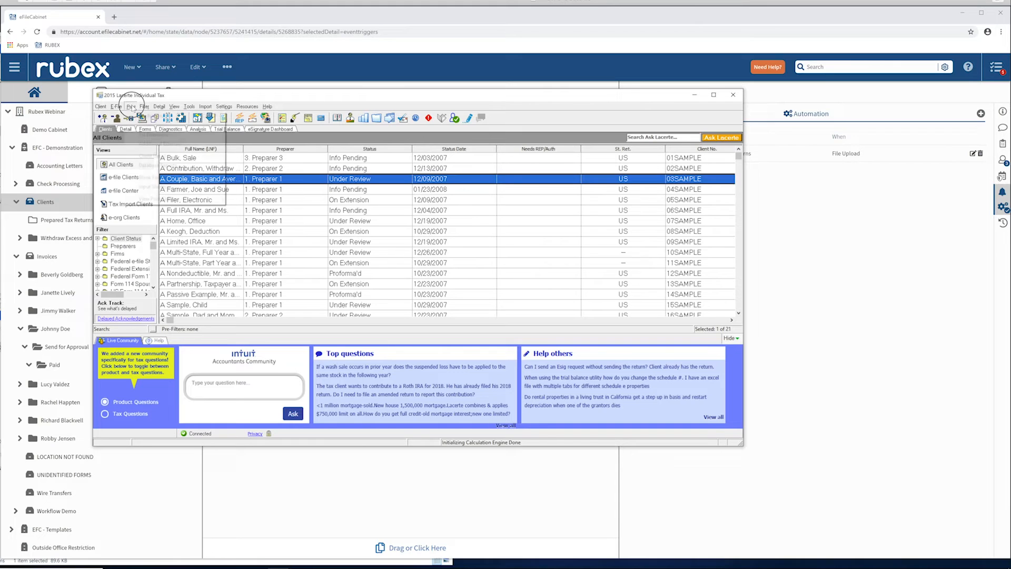
left_click(144, 116)
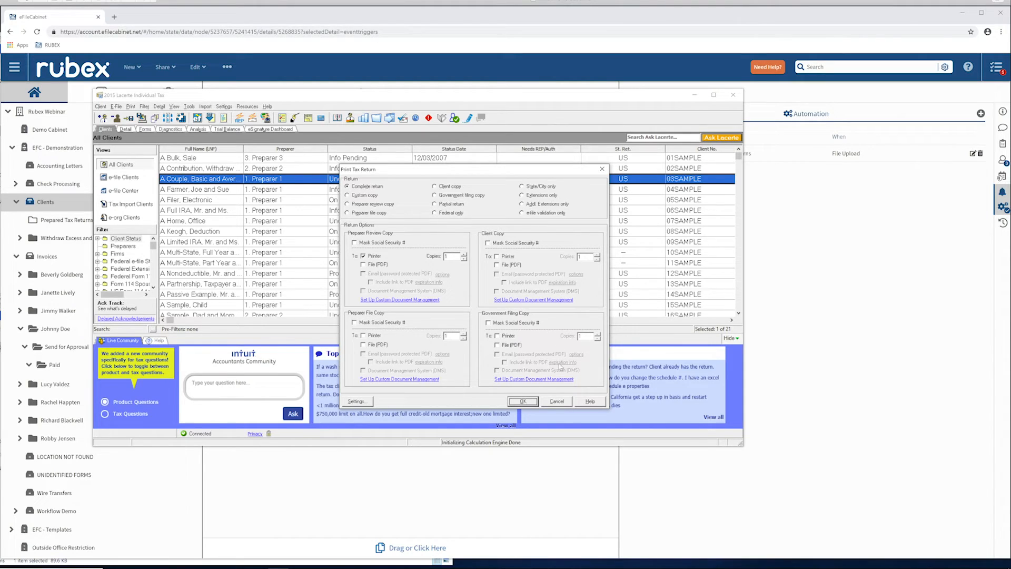
left_click(523, 402)
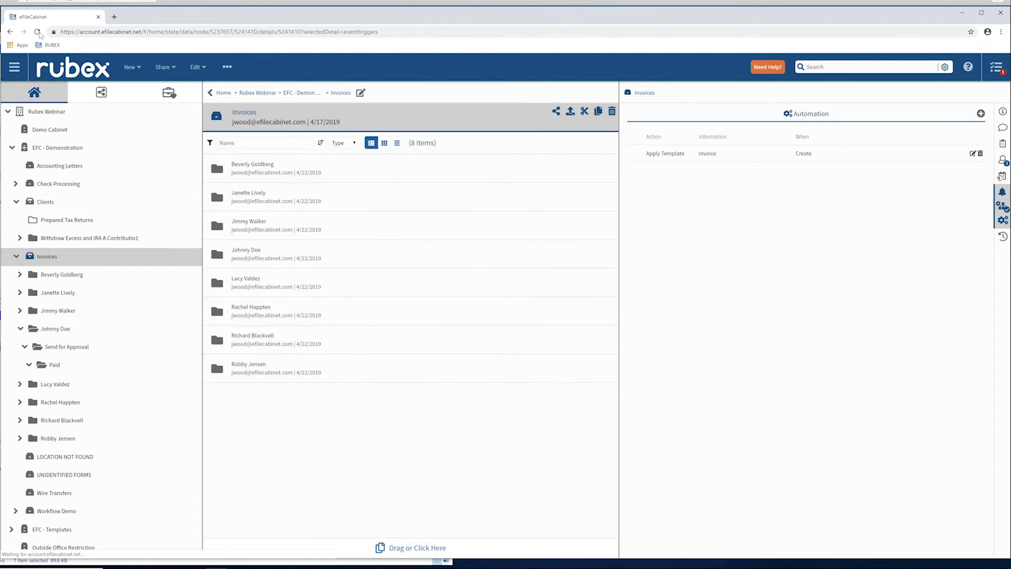
Reload the Rubex page in the browser and open Clients to check its updated folders.
left_click(37, 32)
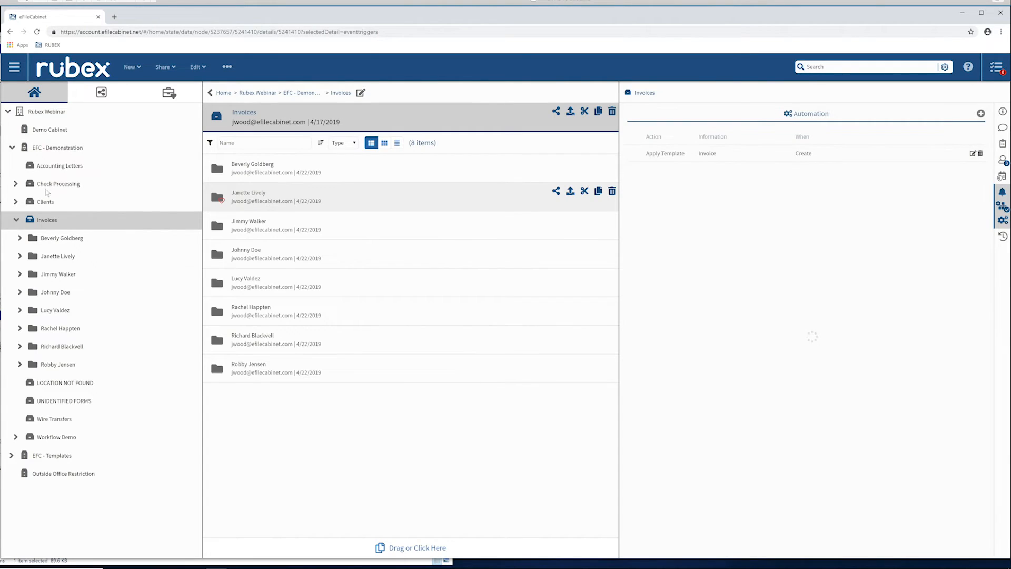
left_click(52, 204)
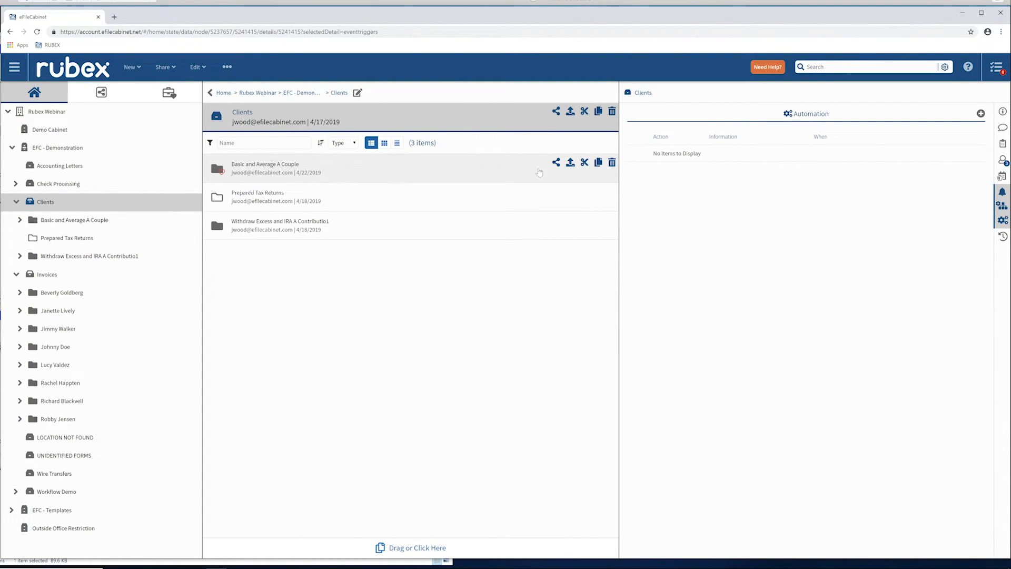
Open the latest "Basic and Average A Couple - Tax Return" workflow notification and share the 2018 Tax Return folder read-only with the recipient's e-mail address.
left_click(997, 67)
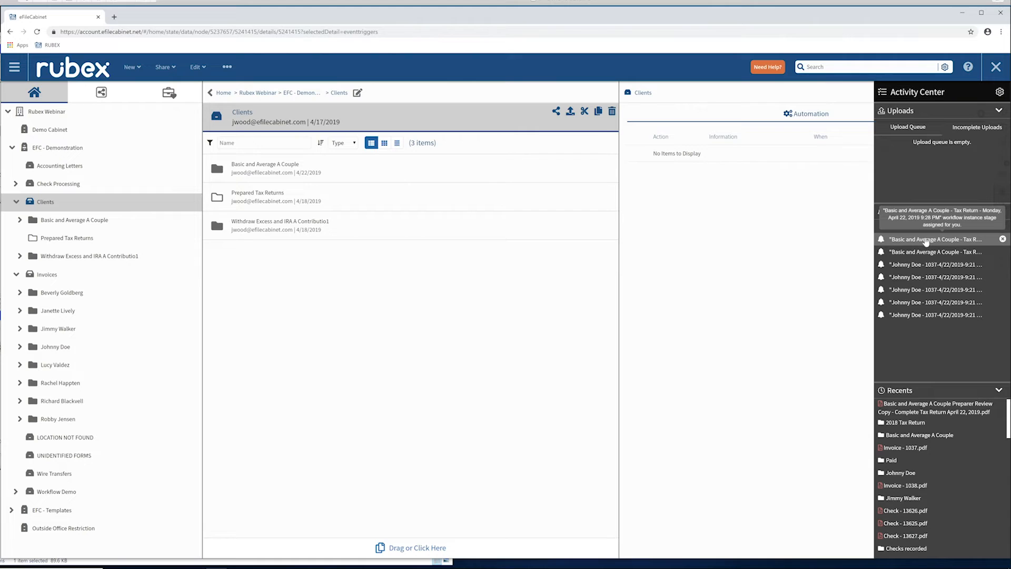
left_click(926, 240)
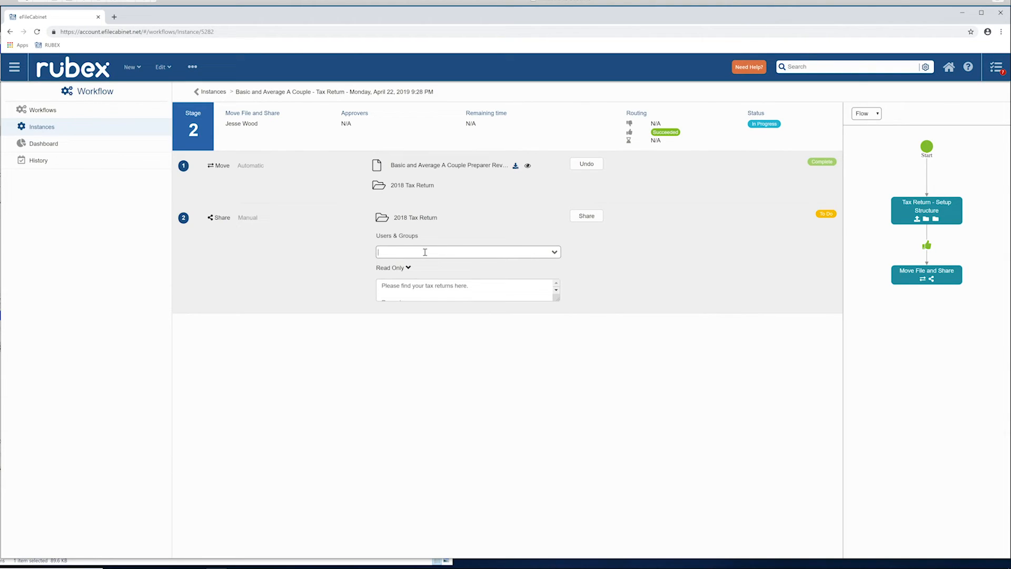
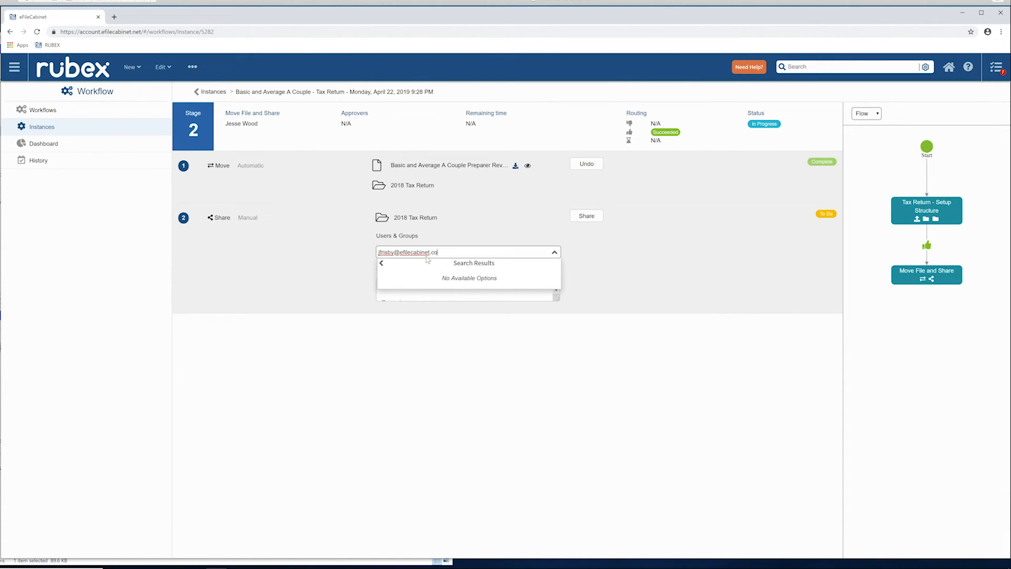
left_click(588, 216)
left_click(587, 217)
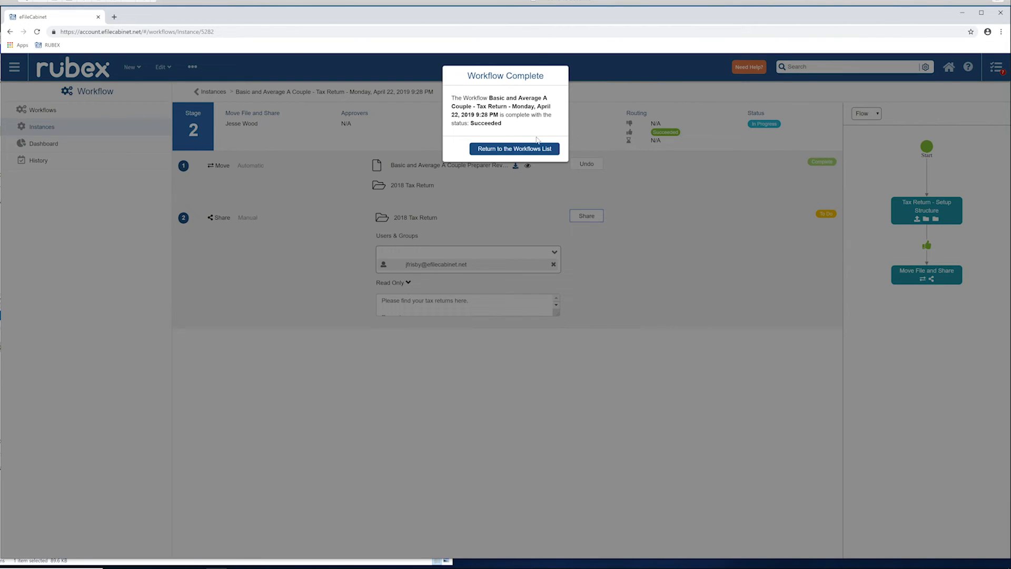
left_click(533, 150)
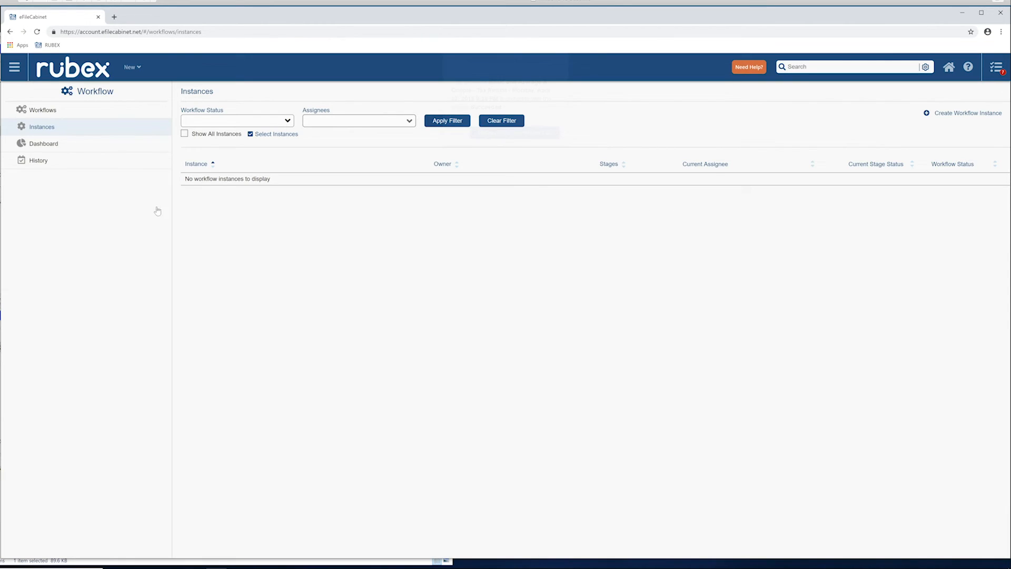
Return to Clients and select the tax return PDF inside the Basic and Average A Couple client's 2018 Tax Return folder.
left_click(12, 67)
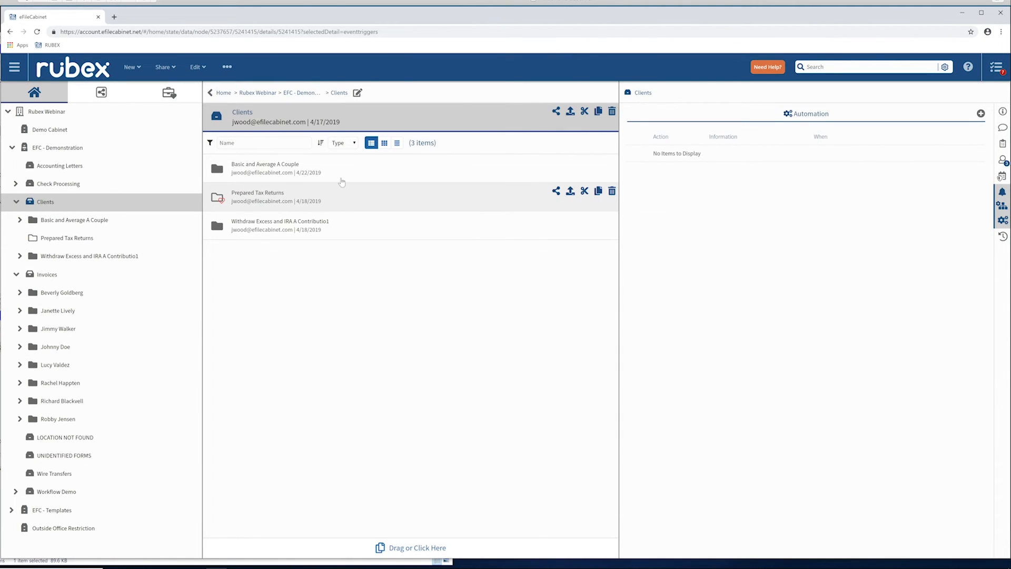
double_click(349, 174)
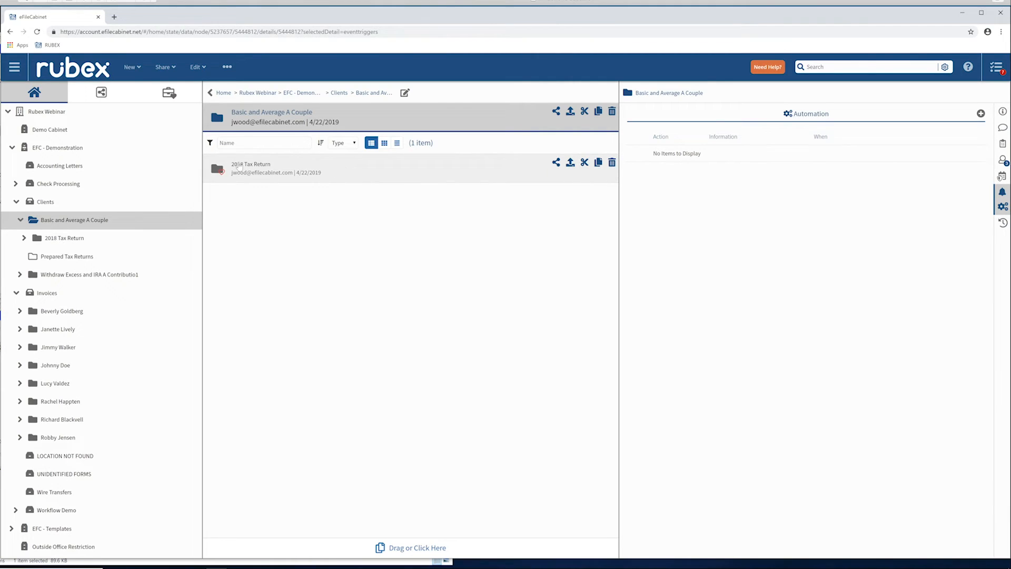
double_click(375, 172)
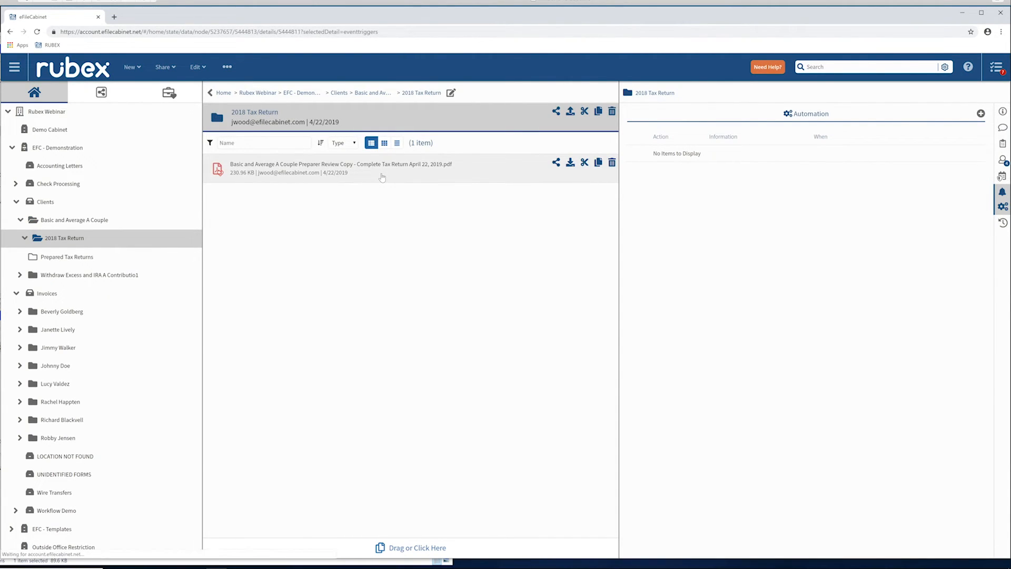
left_click(382, 176)
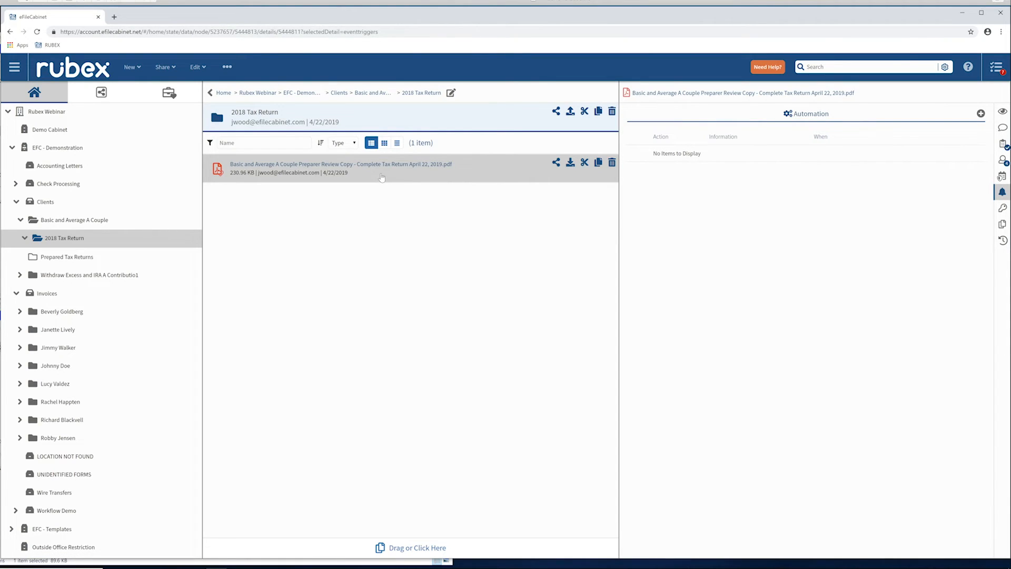
View the tax return PDF's permissions, document preview and profile information.
left_click(1003, 160)
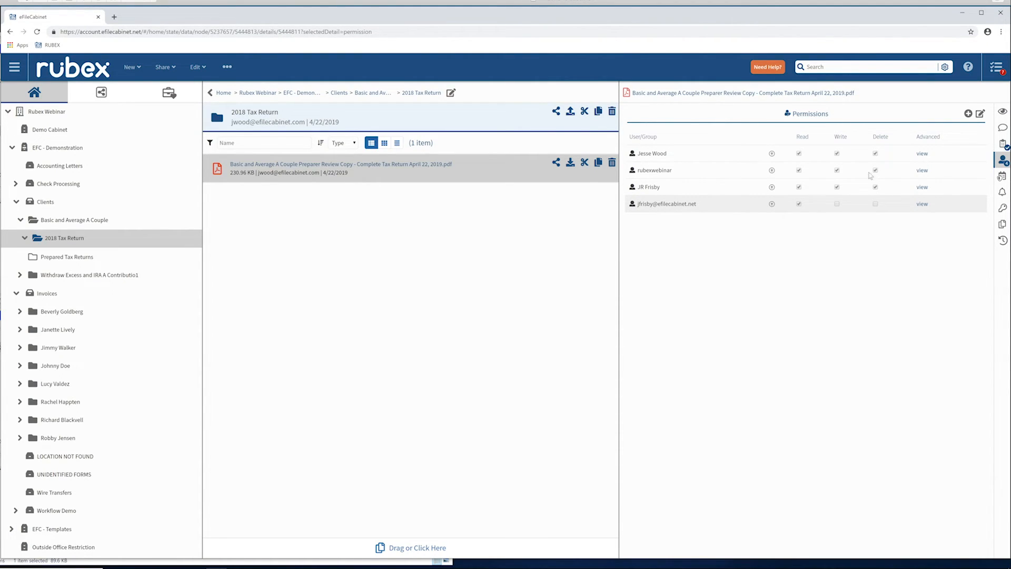
left_click(1002, 111)
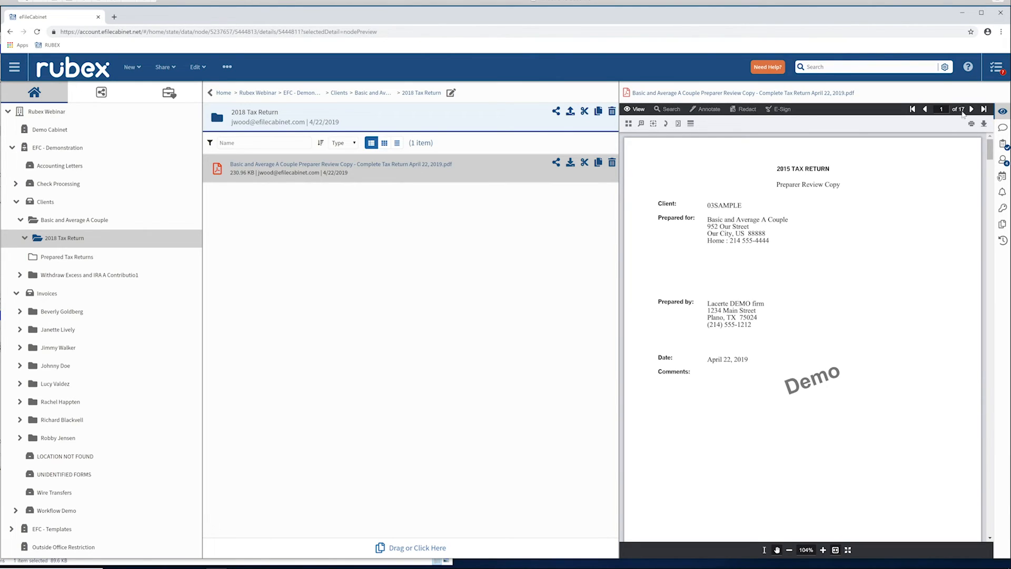
left_click(1004, 144)
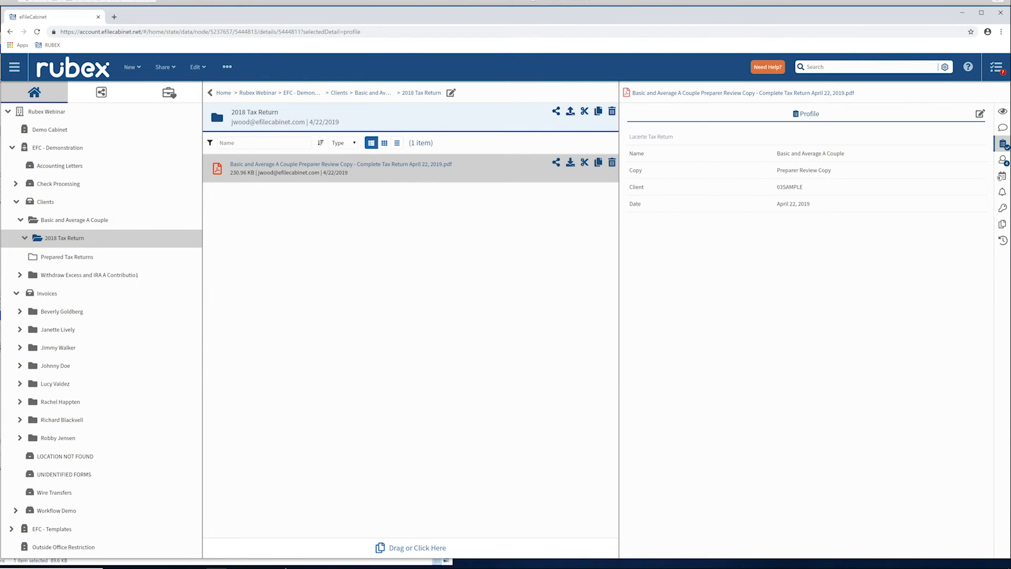
Switch to the Lacerte Individual Tax client list.
left_click(281, 567)
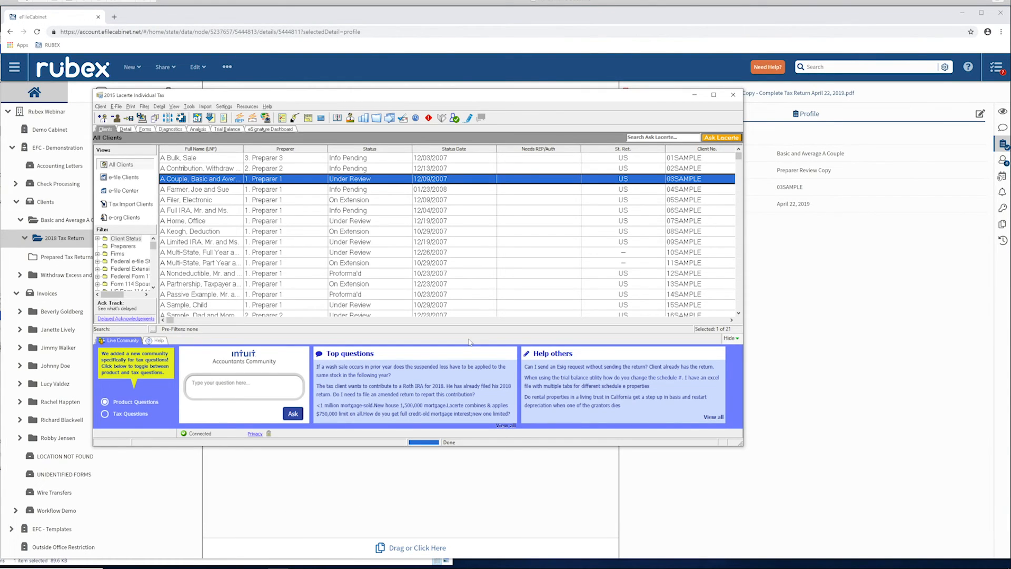